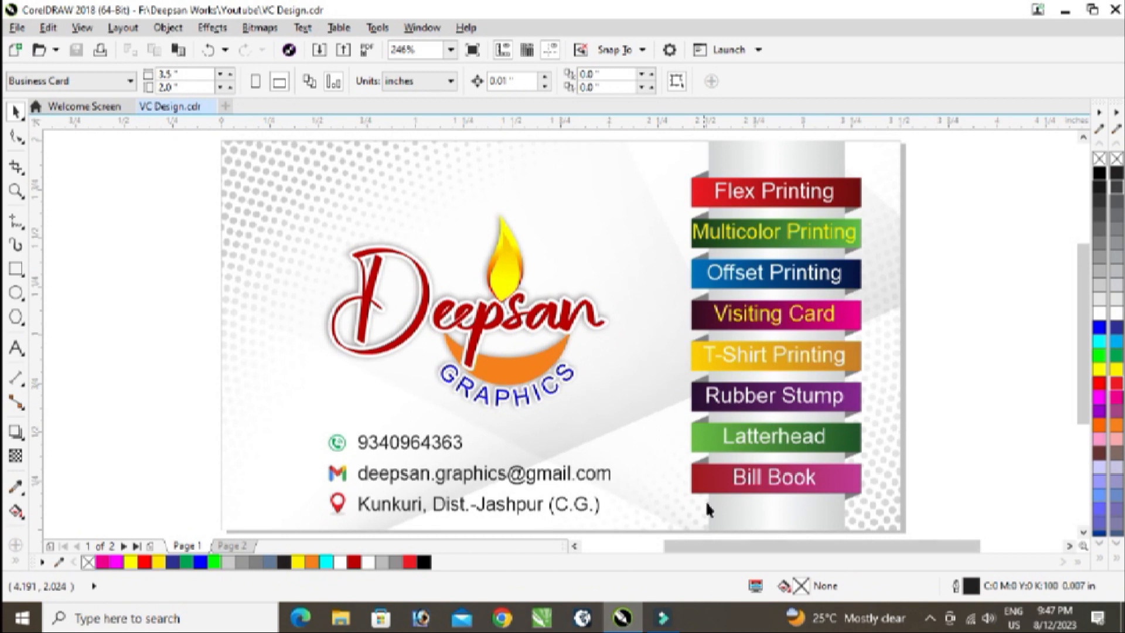
Go to page 2 of the business card and move the grey background bitmap off the card to its right.
key(Page_Down)
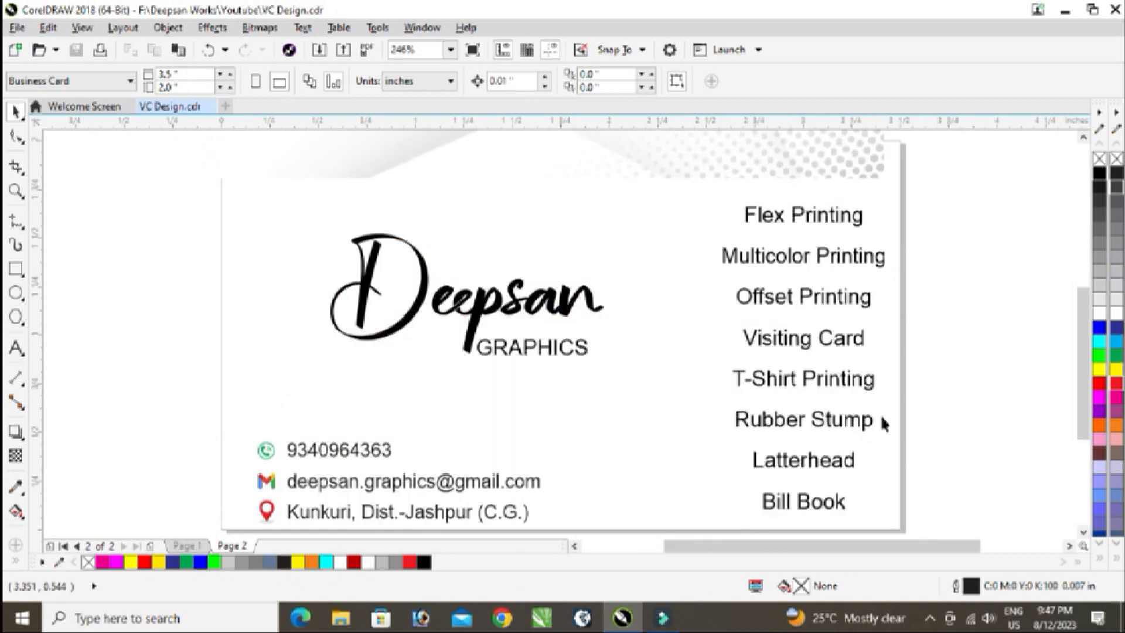
scroll(593, 410, down, 1)
scroll(810, 379, down, 2)
scroll(723, 238, up, 2)
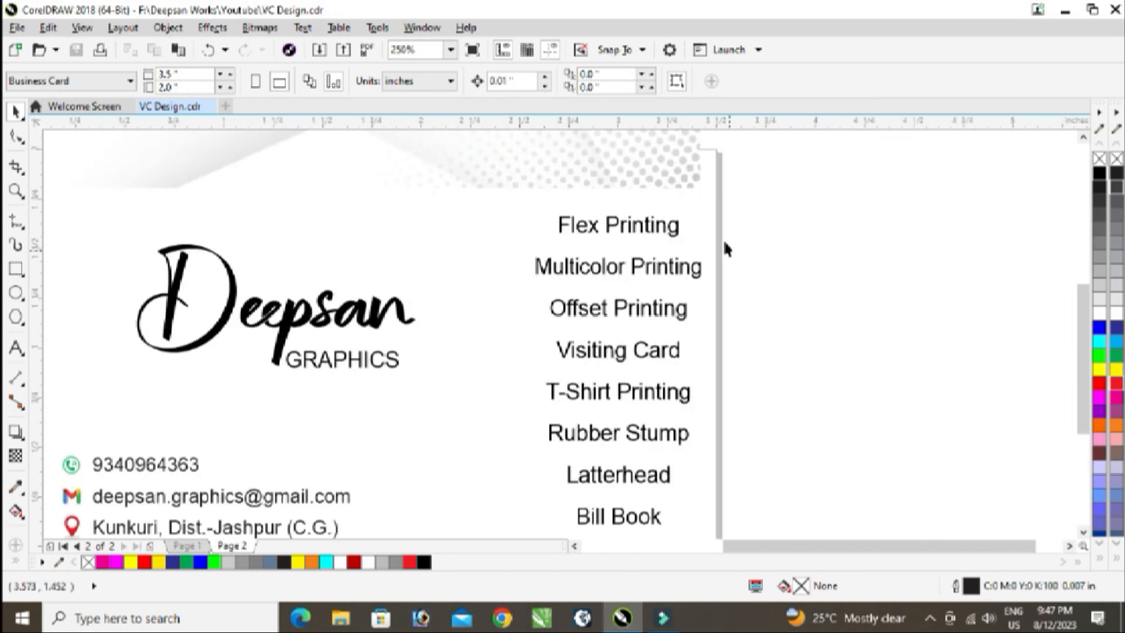
scroll(622, 217, down, 1)
drag(622, 217, 1009, 358)
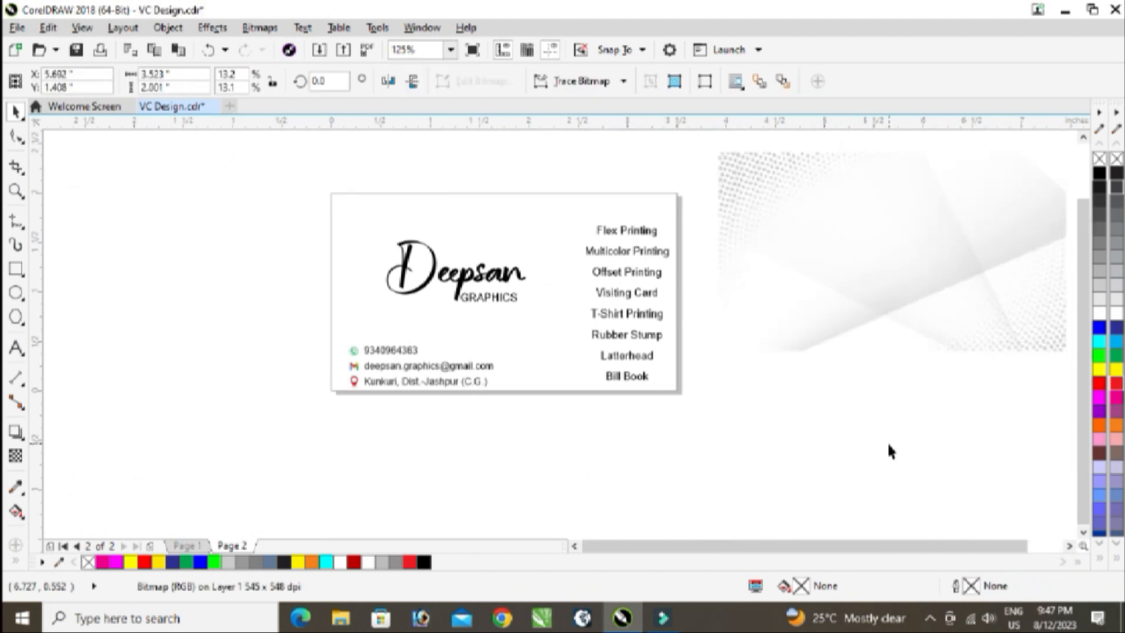
click(889, 452)
Move the contact details below the card and the list of printing services to the left of it.
drag(298, 314, 589, 447)
drag(411, 364, 591, 458)
click(750, 368)
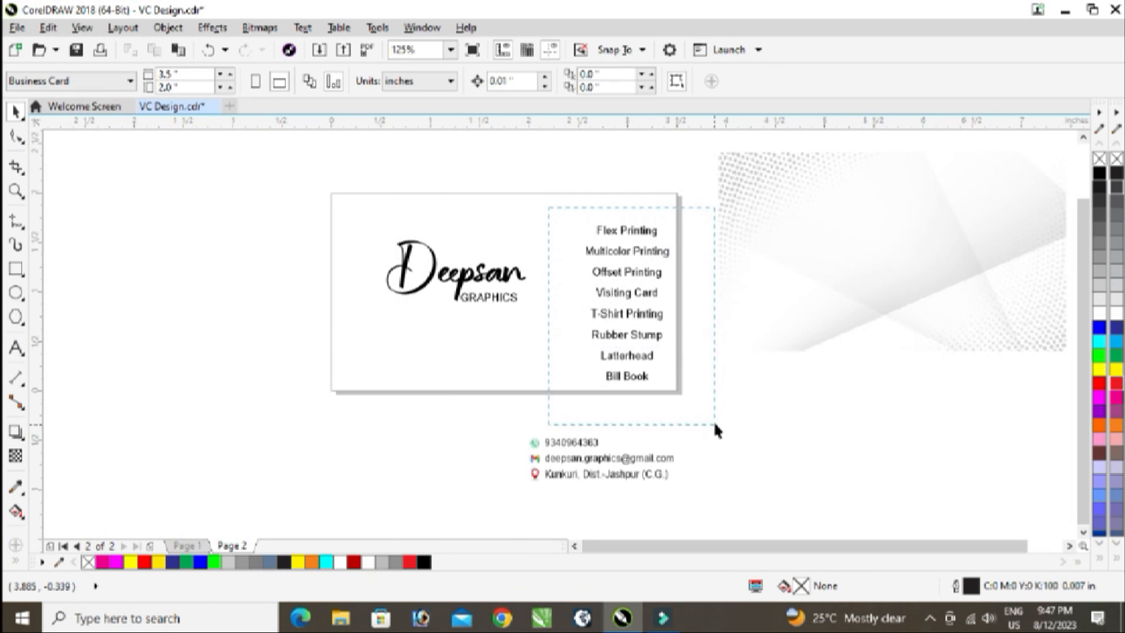
drag(715, 430, 716, 430)
drag(627, 252, 183, 282)
click(705, 219)
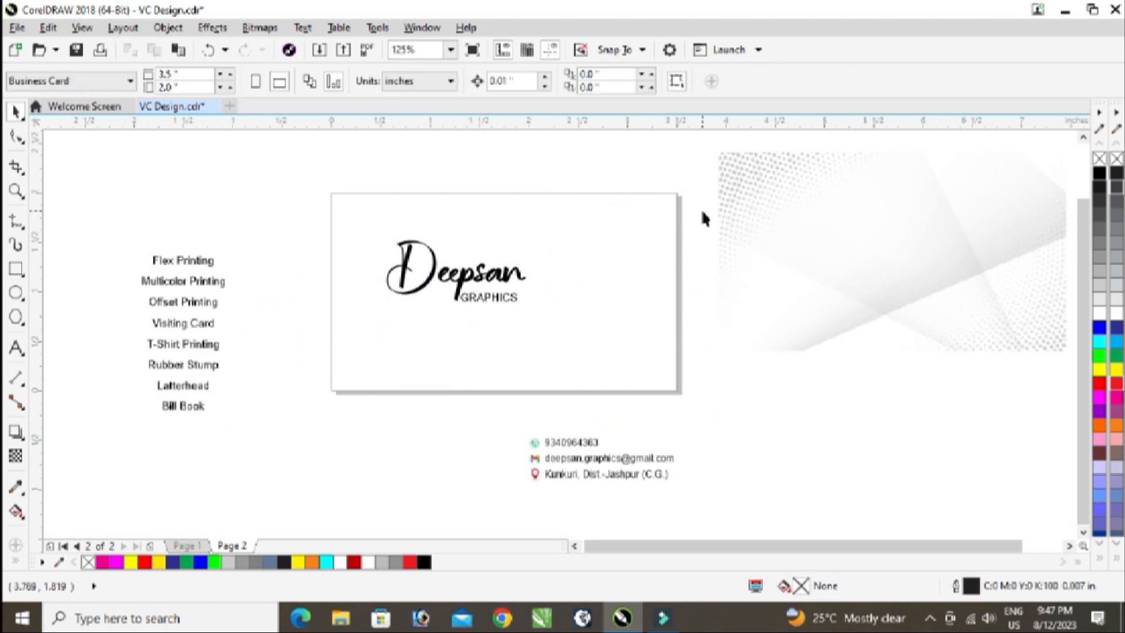
Draw a flat rectangle near the card's upper-right corner and set its width to 0.8 in.
click(16, 268)
drag(549, 213, 649, 237)
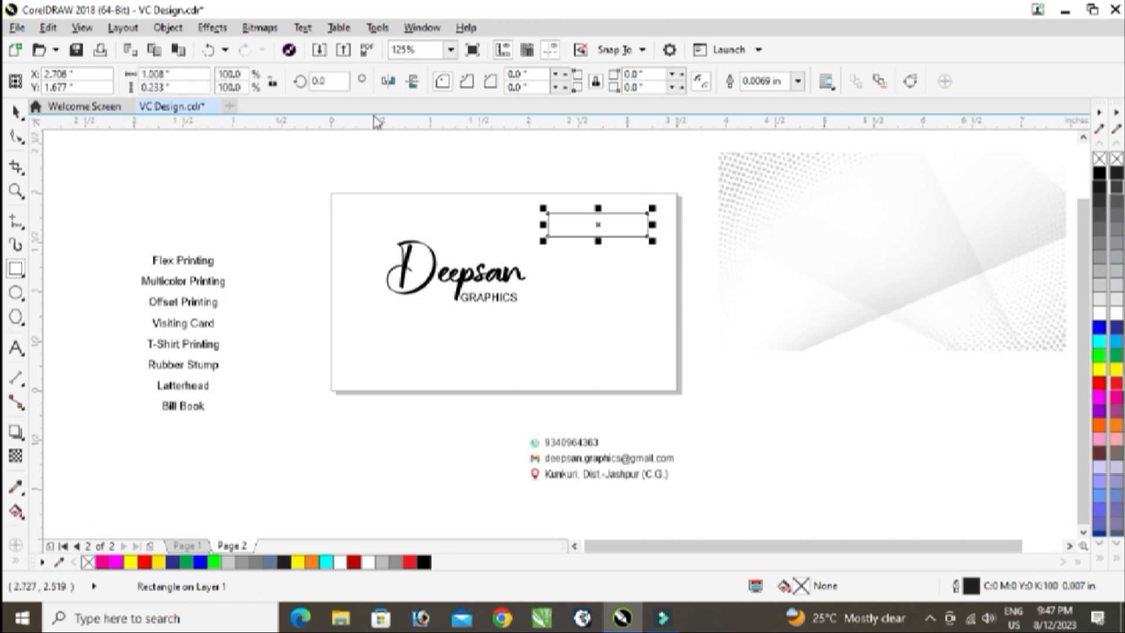
double_click(154, 73)
text(8)
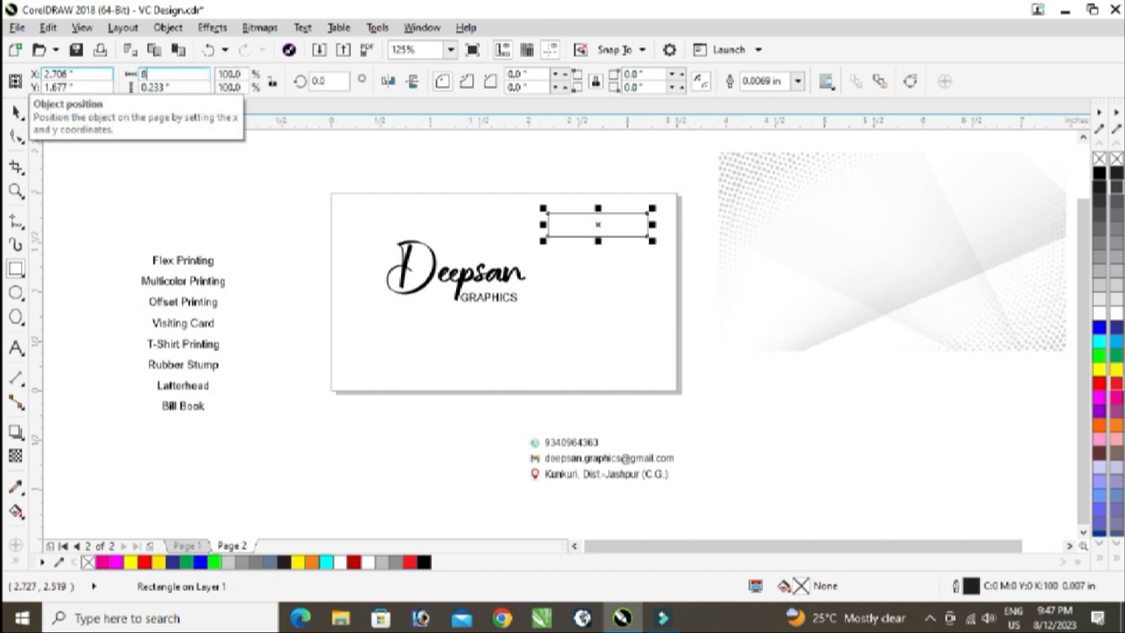
key(Return)
drag(183, 76, 52, 76)
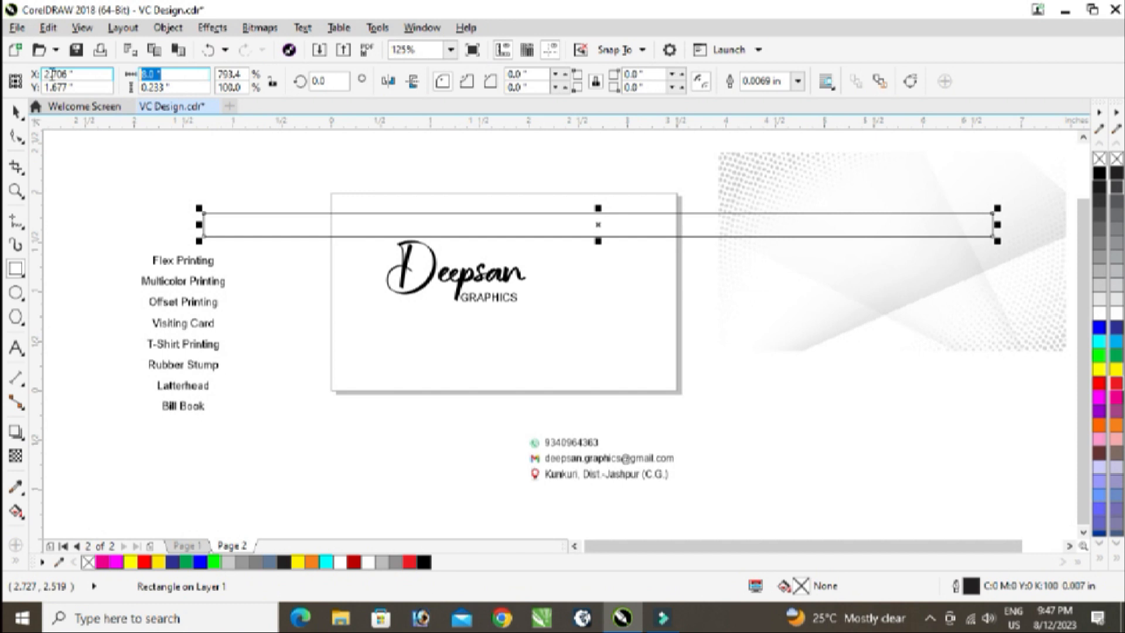
text(0.8)
key(Return)
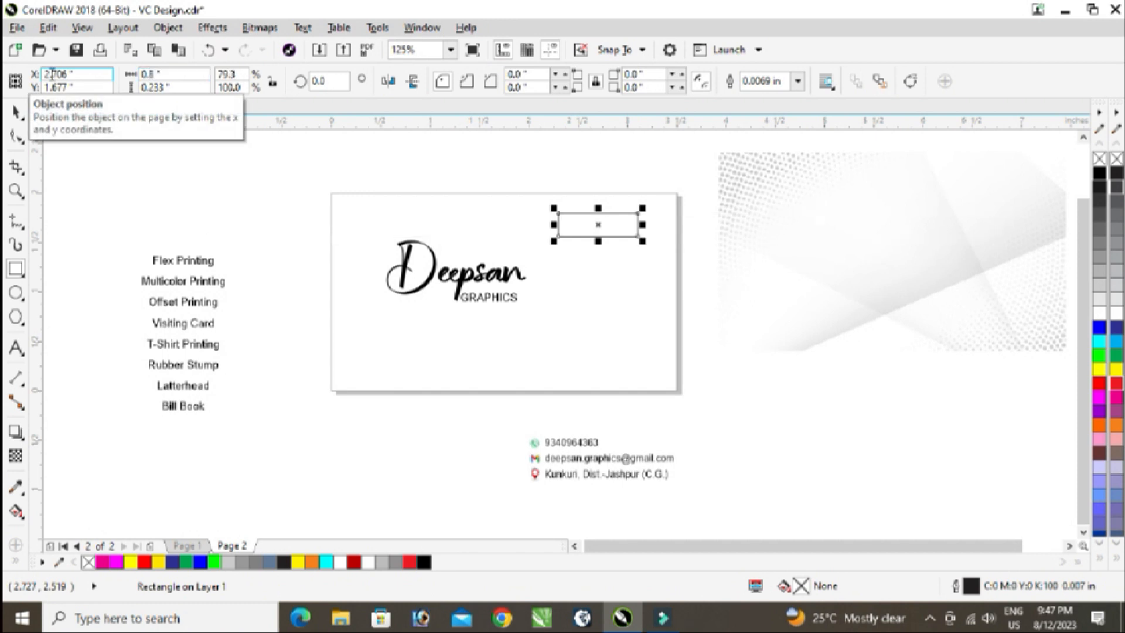
Reduce the rectangle's height to about 0.17 in by raising its lower edge.
scroll(623, 208, up, 4)
drag(533, 336, 530, 306)
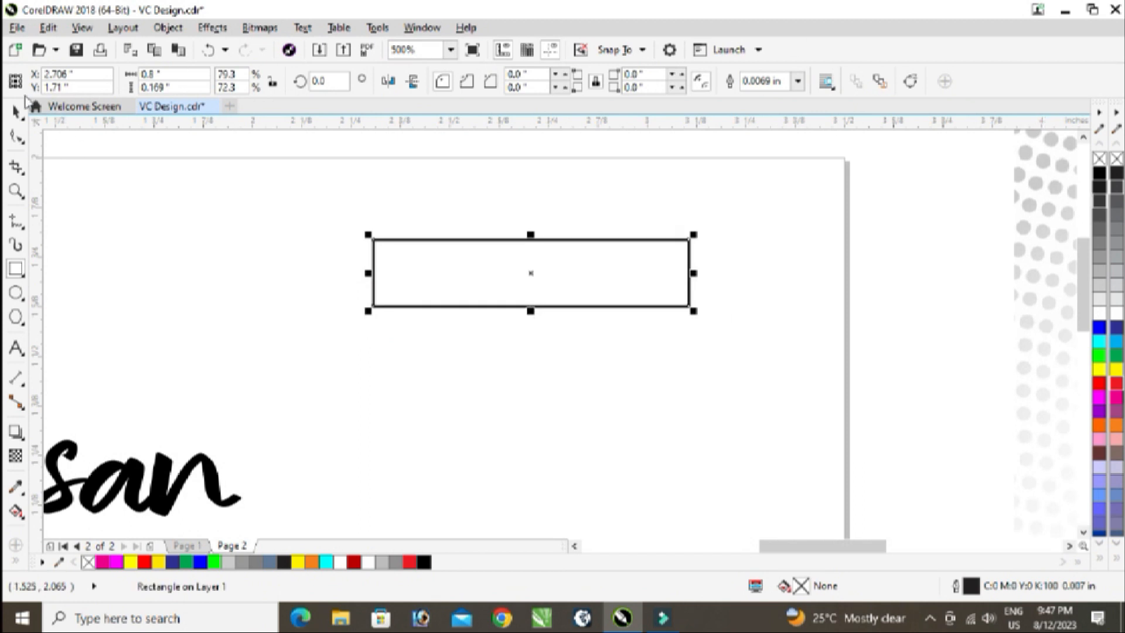
scroll(608, 226, down, 5)
scroll(414, 296, up, 3)
scroll(438, 298, up, 2)
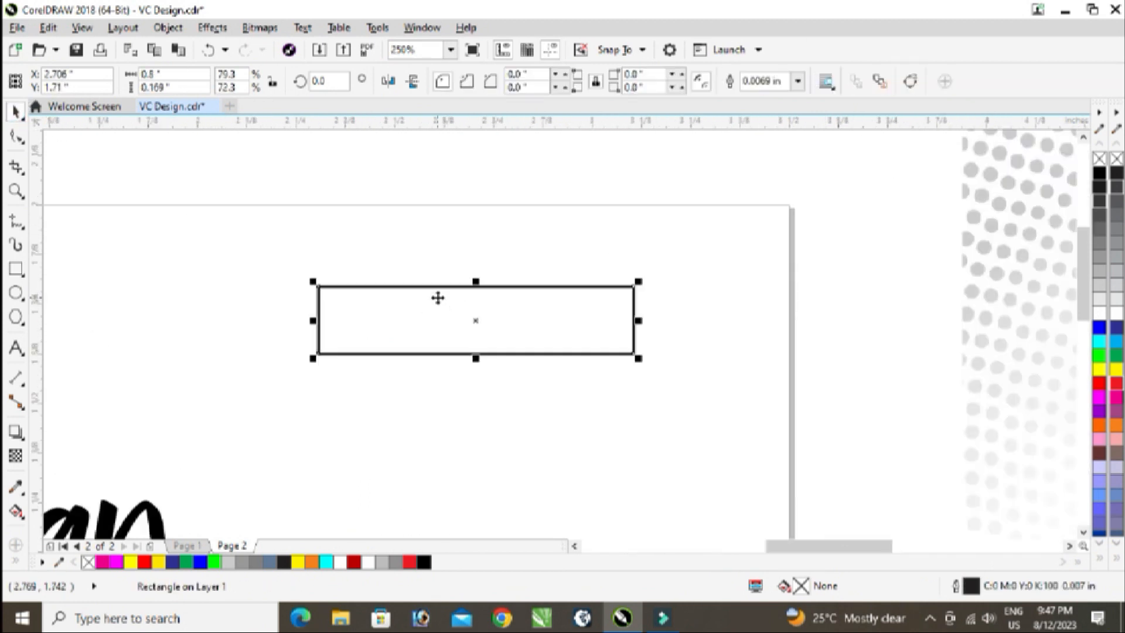
Draw a taller rectangle about 0.71 by 0.55 in over the flat one and centre it on that rectangle.
key(F6)
drag(336, 212, 617, 429)
click(16, 112)
click(403, 176)
click(418, 265)
shift+click(322, 297)
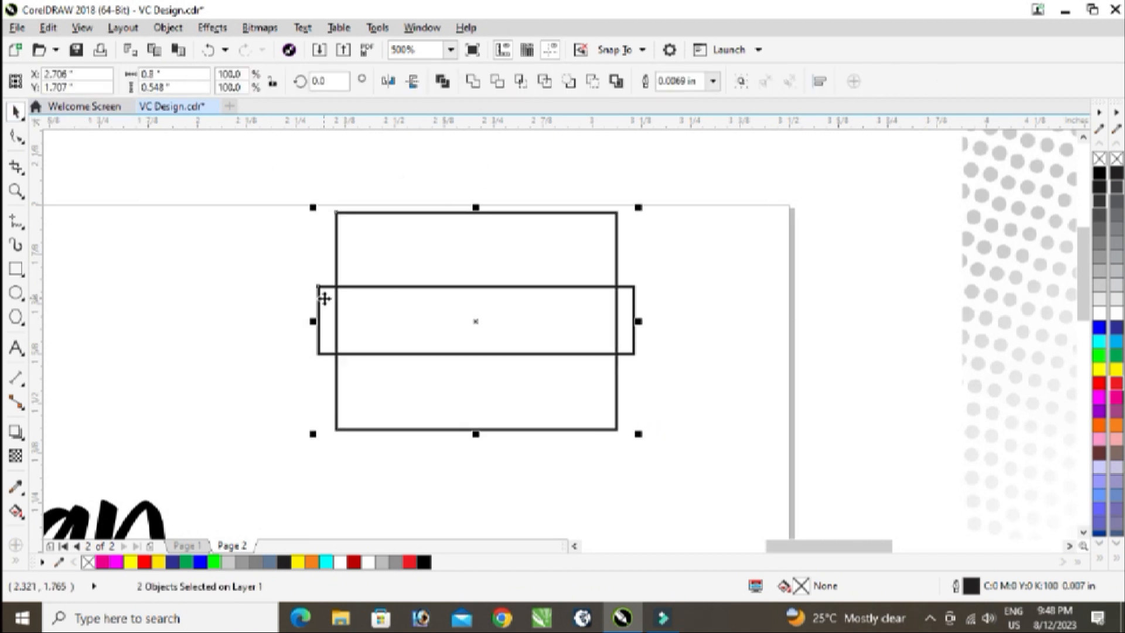
shift+click(318, 297)
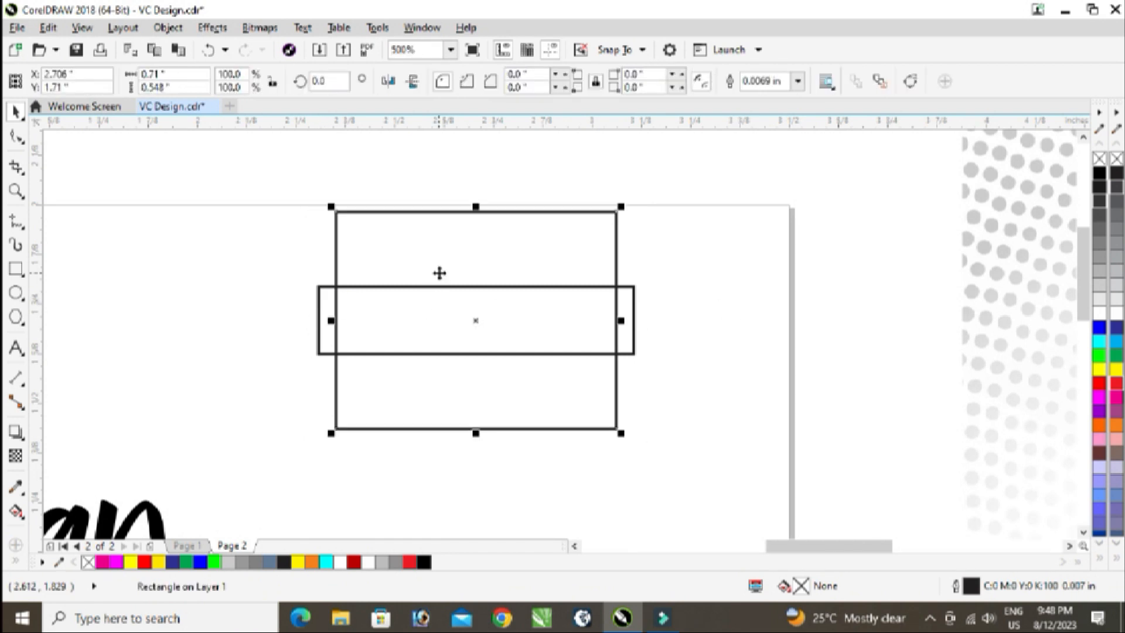
drag(621, 321, 615, 339)
click(620, 301)
click(621, 290)
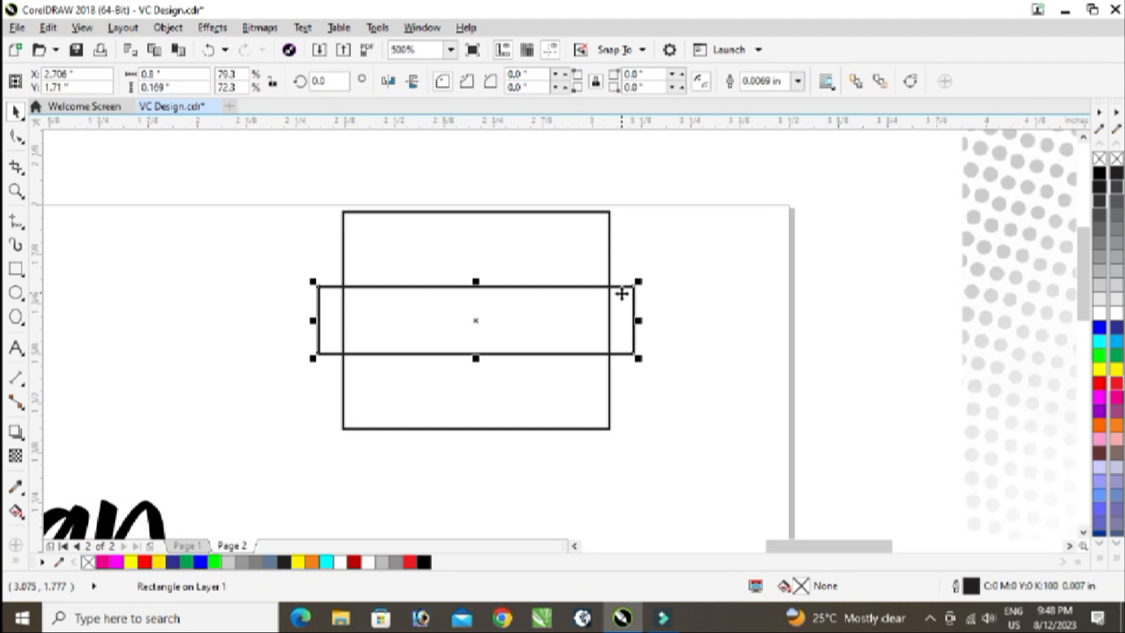
key(ctrl+z)
Narrow the taller rectangle evenly about its centre to about 0.68 in wide.
drag(622, 322, 616, 336)
click(703, 307)
scroll(700, 298, down, 2)
scroll(708, 276, up, 2)
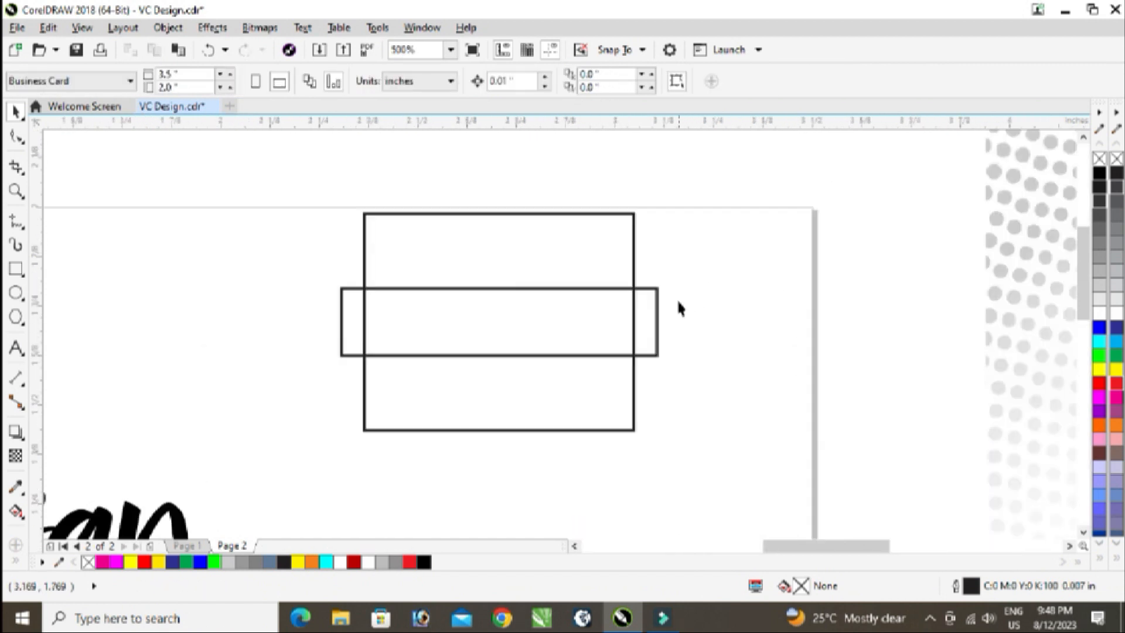
Reduce the flat rectangle's height to about 0.146 in, keeping its upper edge in place.
click(657, 297)
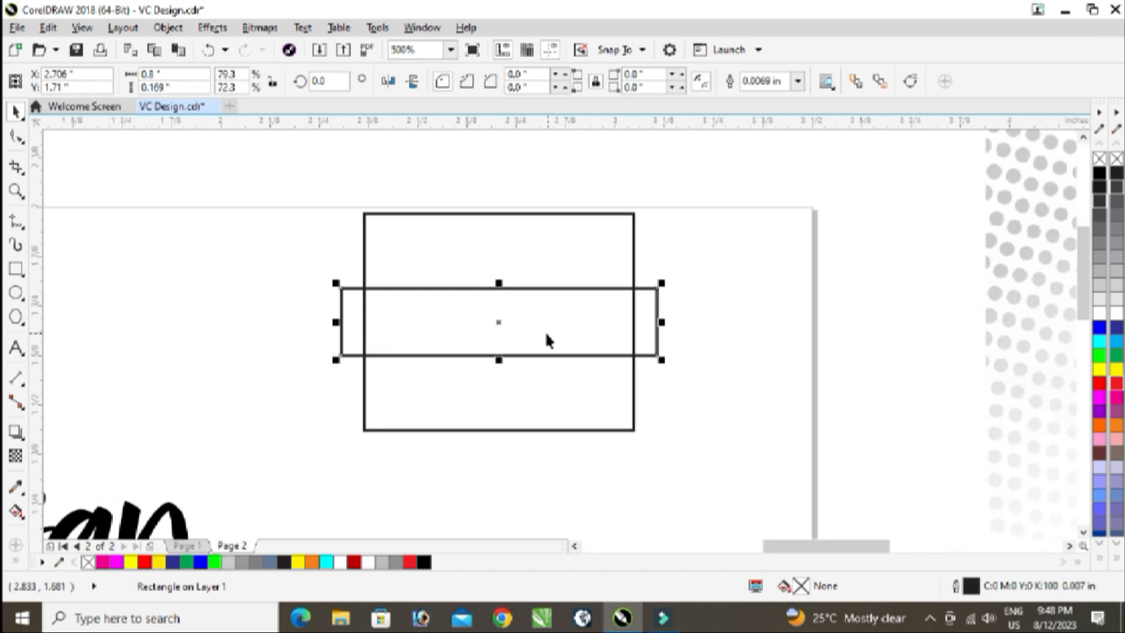
drag(497, 360, 497, 350)
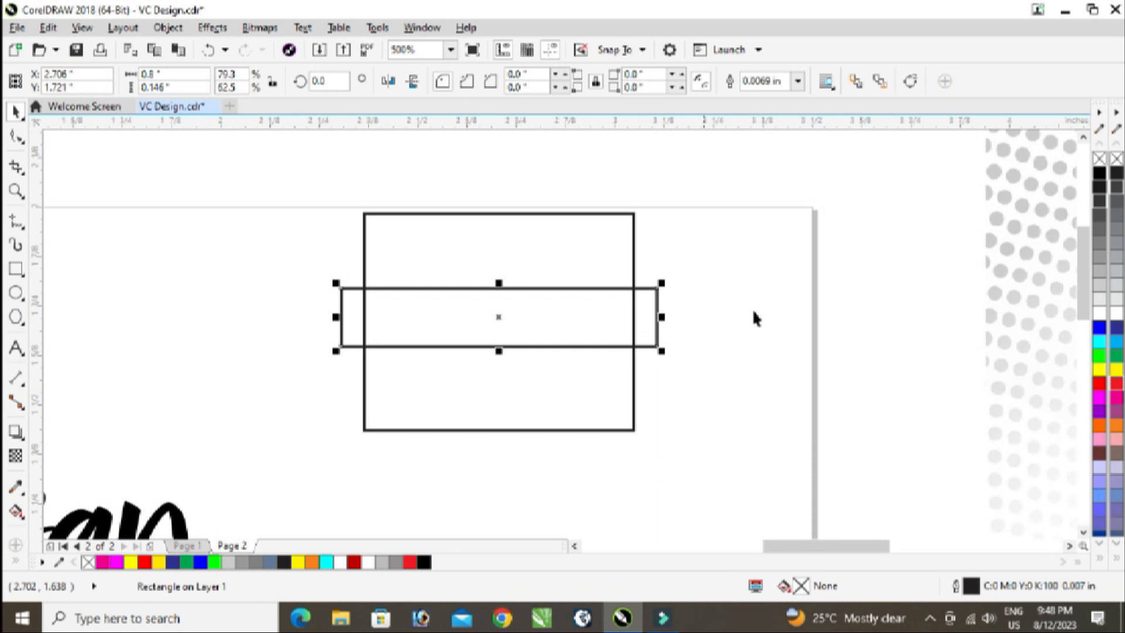
scroll(681, 274, down, 1)
click(736, 249)
scroll(603, 287, up, 1)
Give the taller rectangle a linear fountain fill with both end colours set to light grey.
click(711, 270)
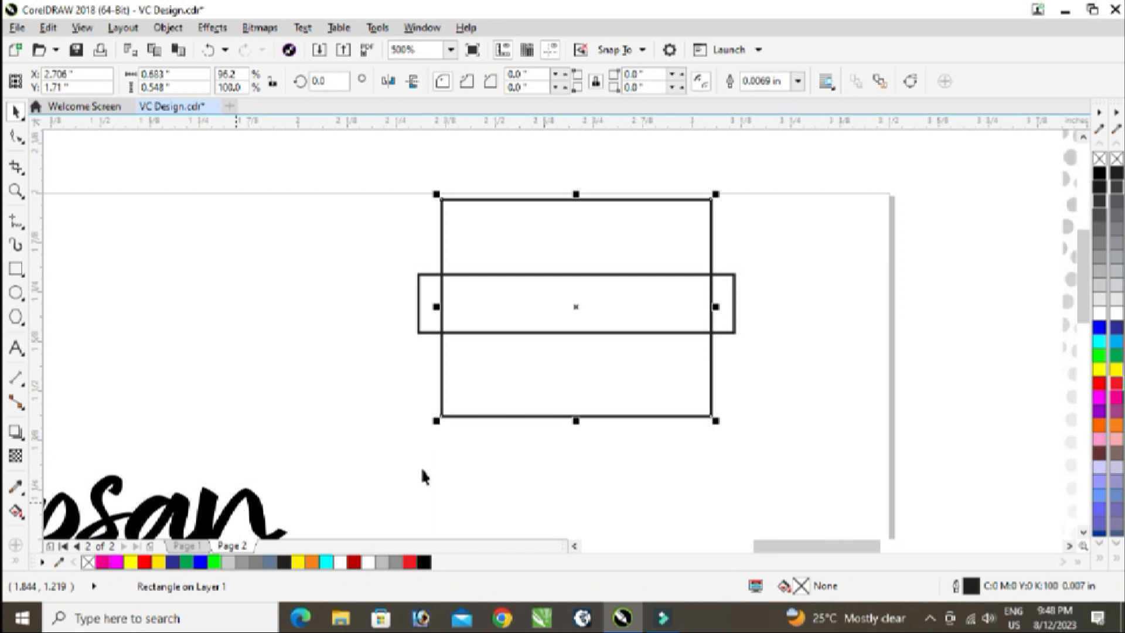
key(F11)
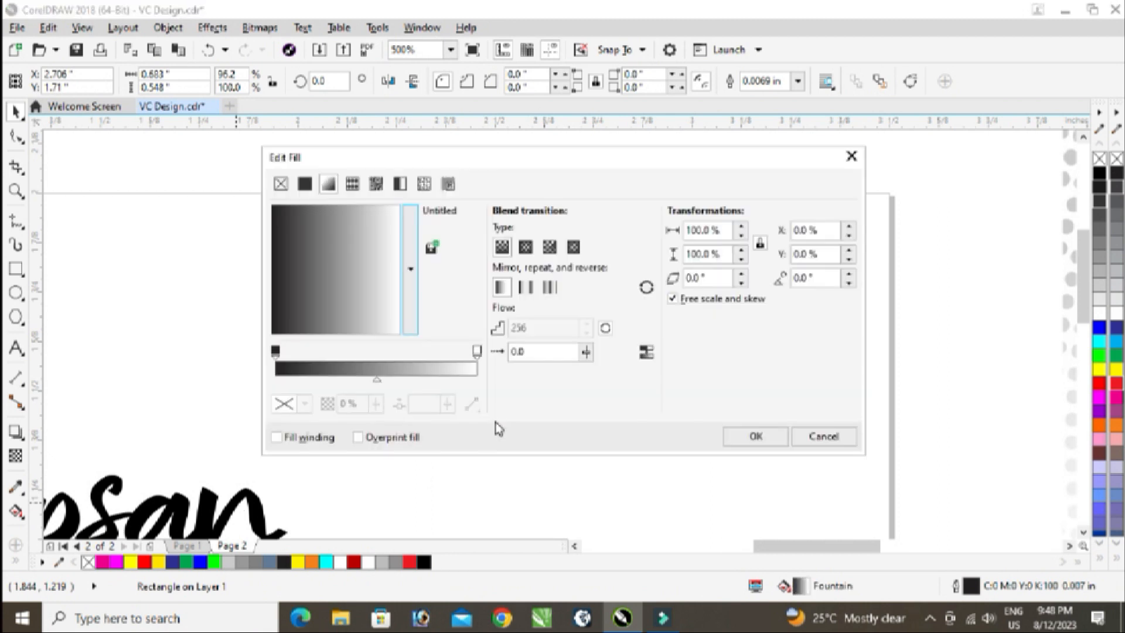
click(277, 352)
click(478, 352)
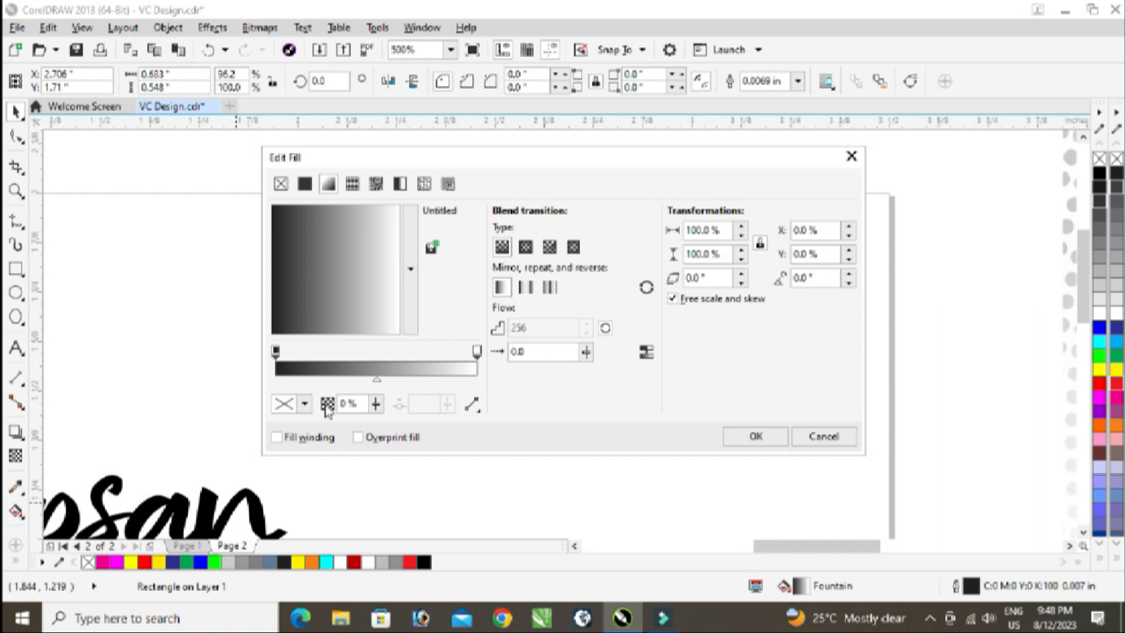
click(290, 404)
click(307, 249)
click(310, 290)
drag(295, 274, 286, 279)
click(590, 400)
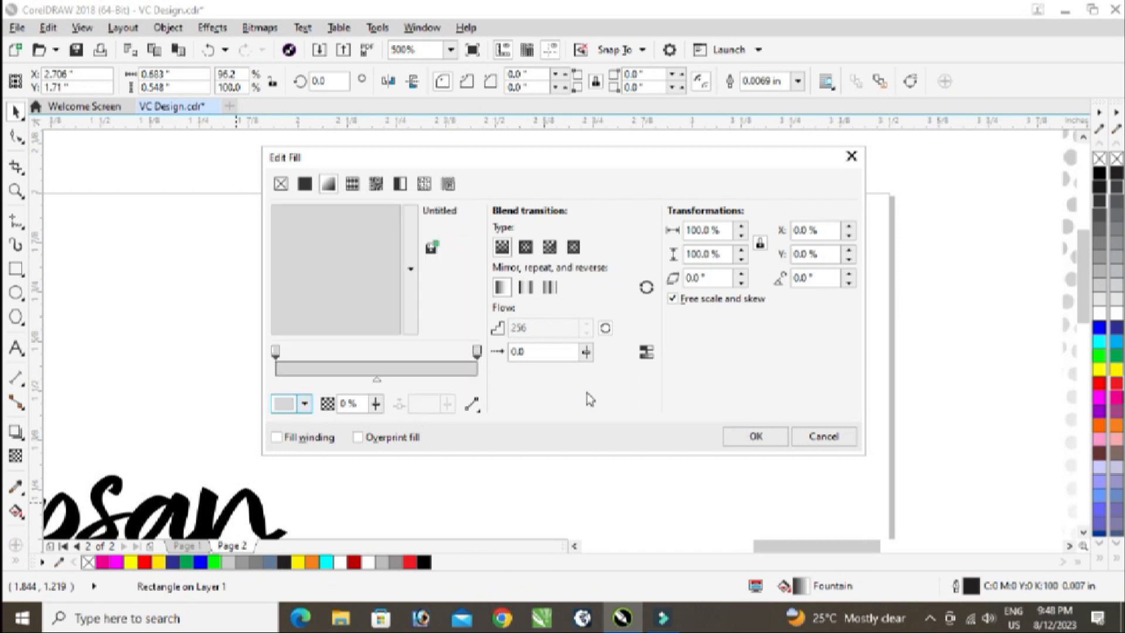
Add a white colour node at 51% in the middle of the gradient and apply the fill.
double_click(380, 359)
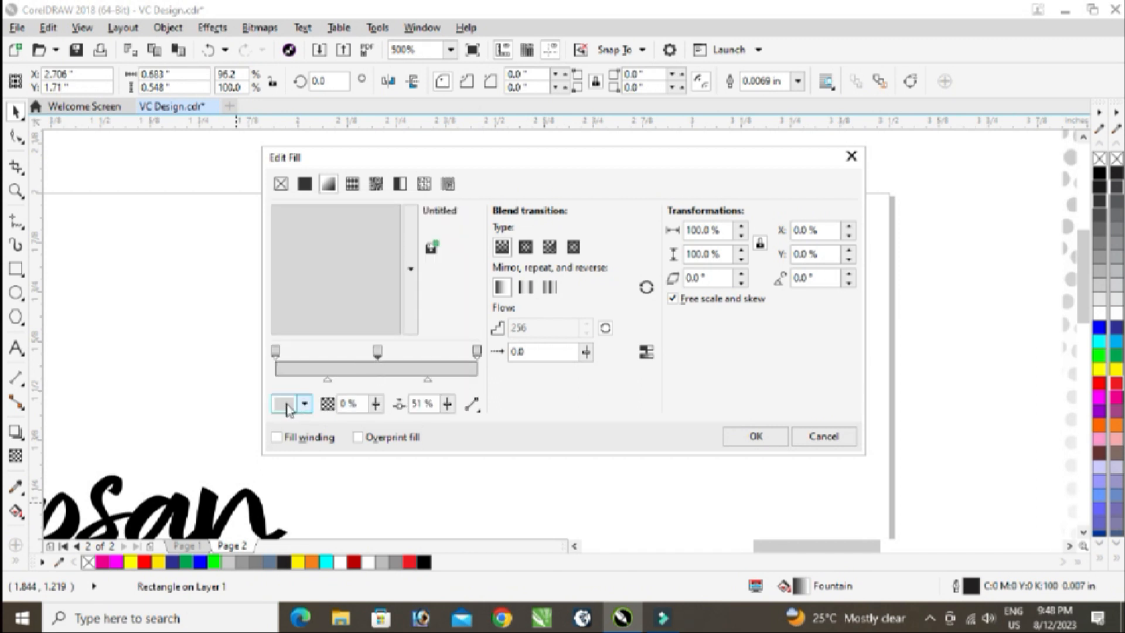
click(288, 404)
drag(308, 274, 264, 240)
click(563, 405)
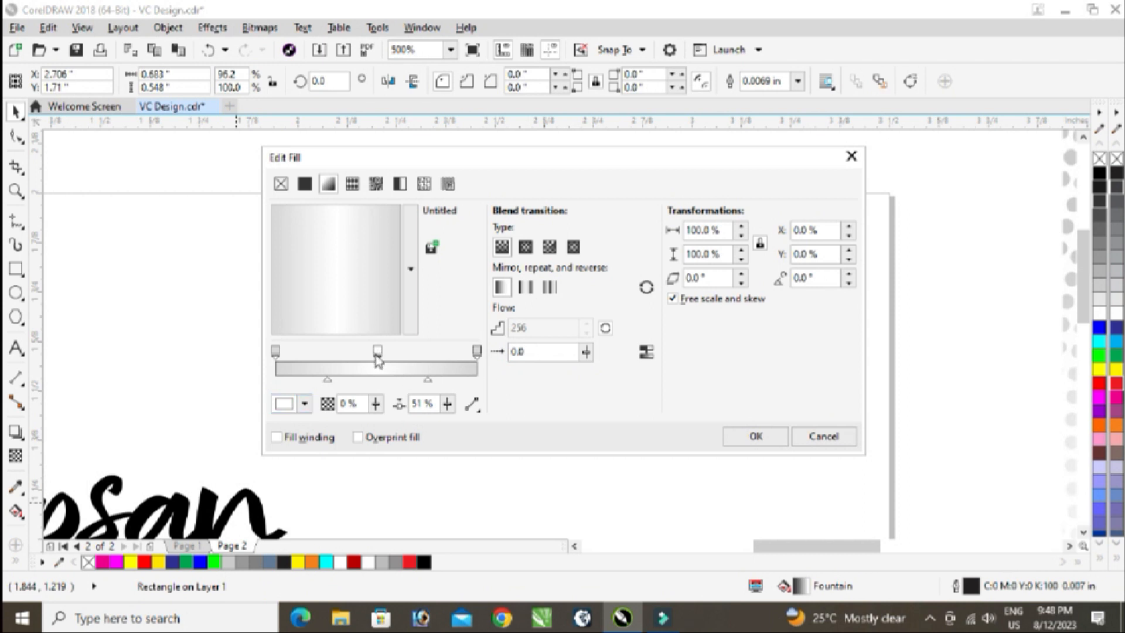
click(756, 436)
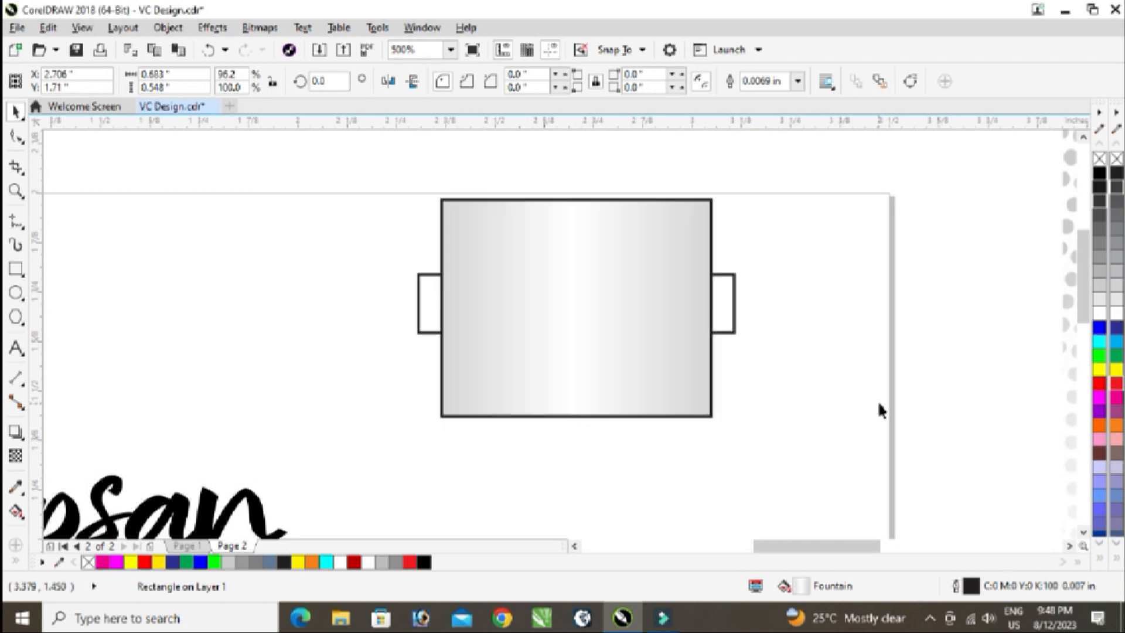
Stretch the gradient rectangle down to the card's bottom edge, to a height of about 1.99 in.
scroll(665, 228, down, 2)
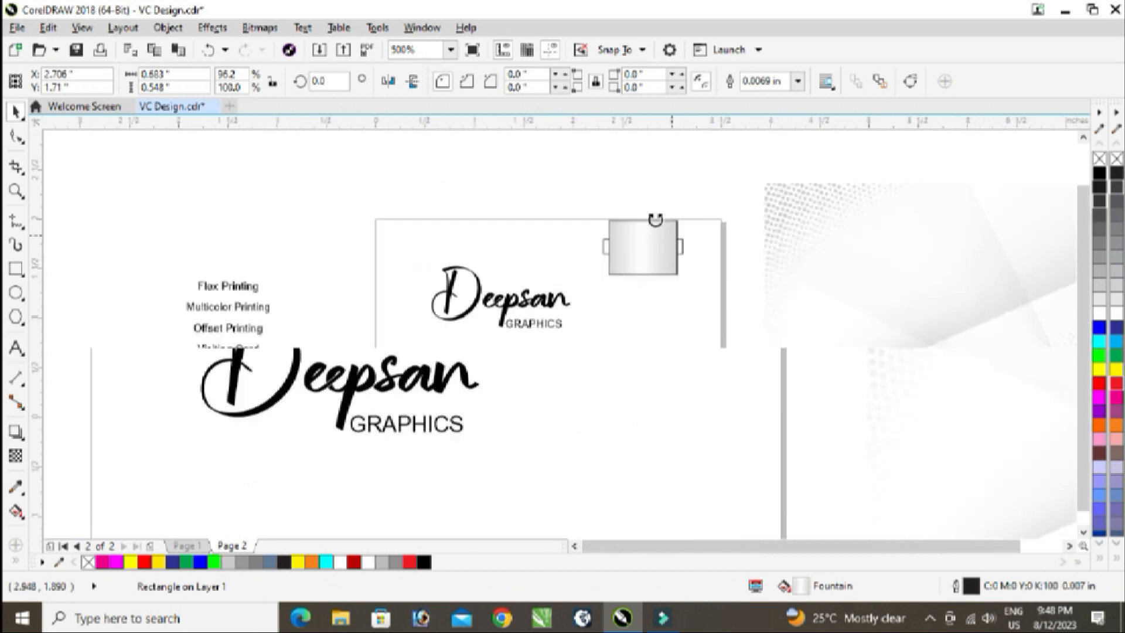
click(711, 286)
click(654, 275)
drag(647, 280, 672, 420)
click(582, 434)
scroll(582, 434, up, 2)
click(890, 375)
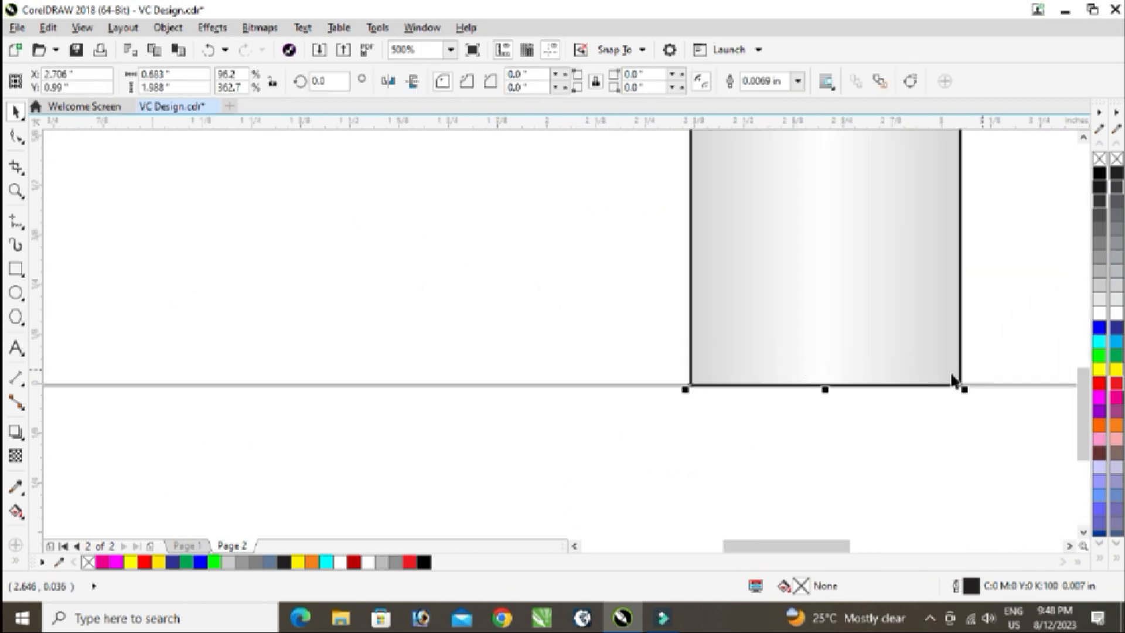
Remove the outline from the tall gradient strip.
scroll(891, 378, up, 2)
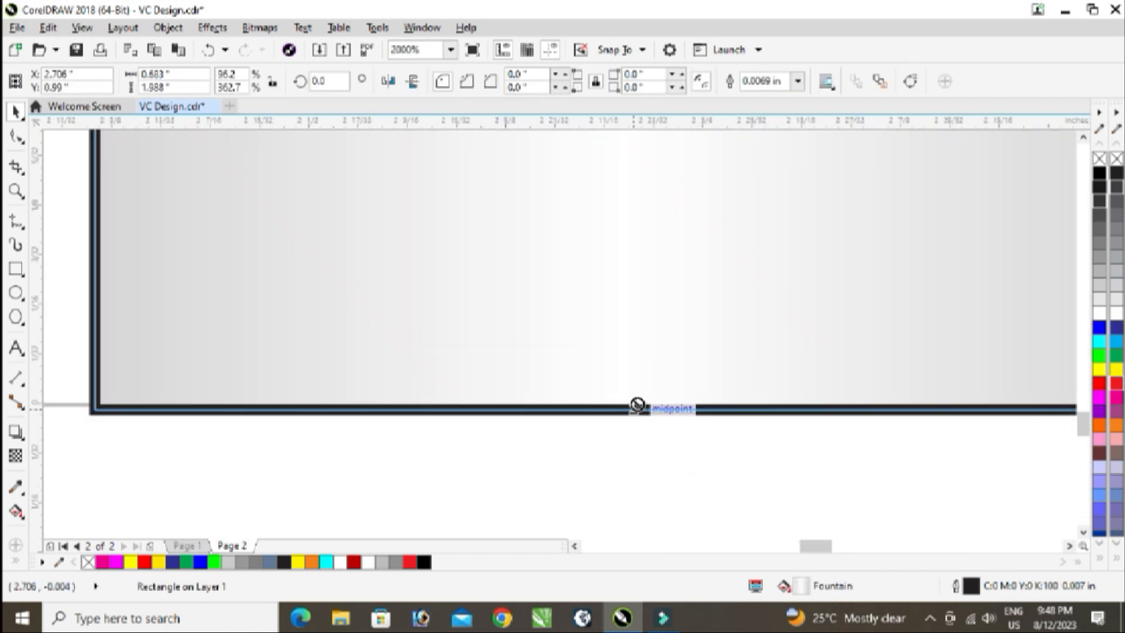
right_click(1100, 164)
scroll(587, 384, down, 4)
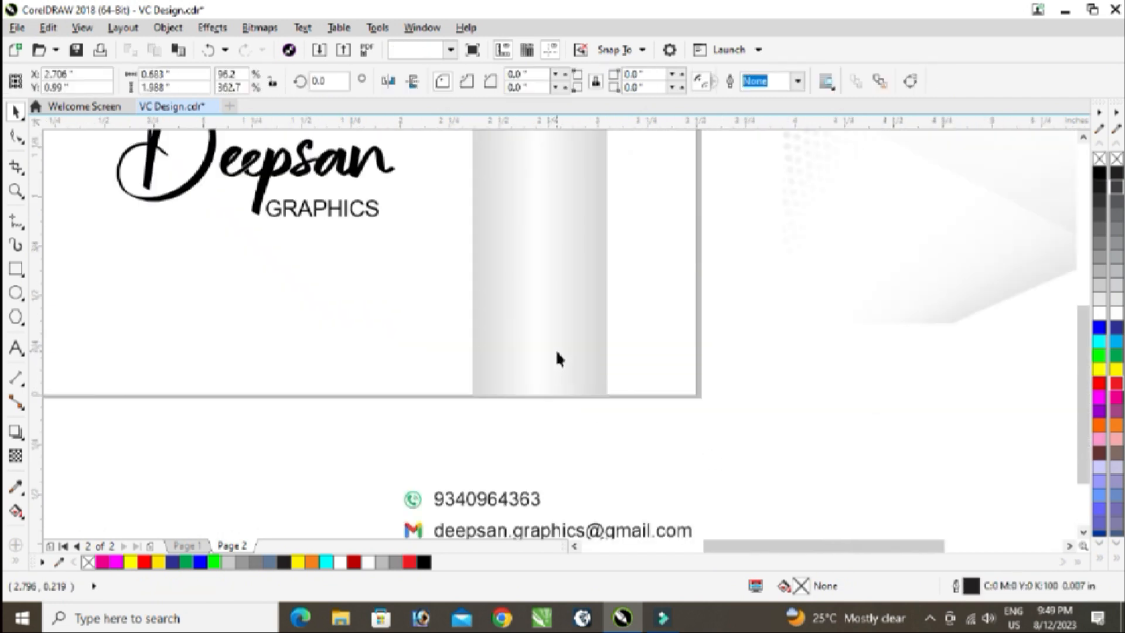
scroll(557, 355, down, 5)
scroll(555, 309, up, 5)
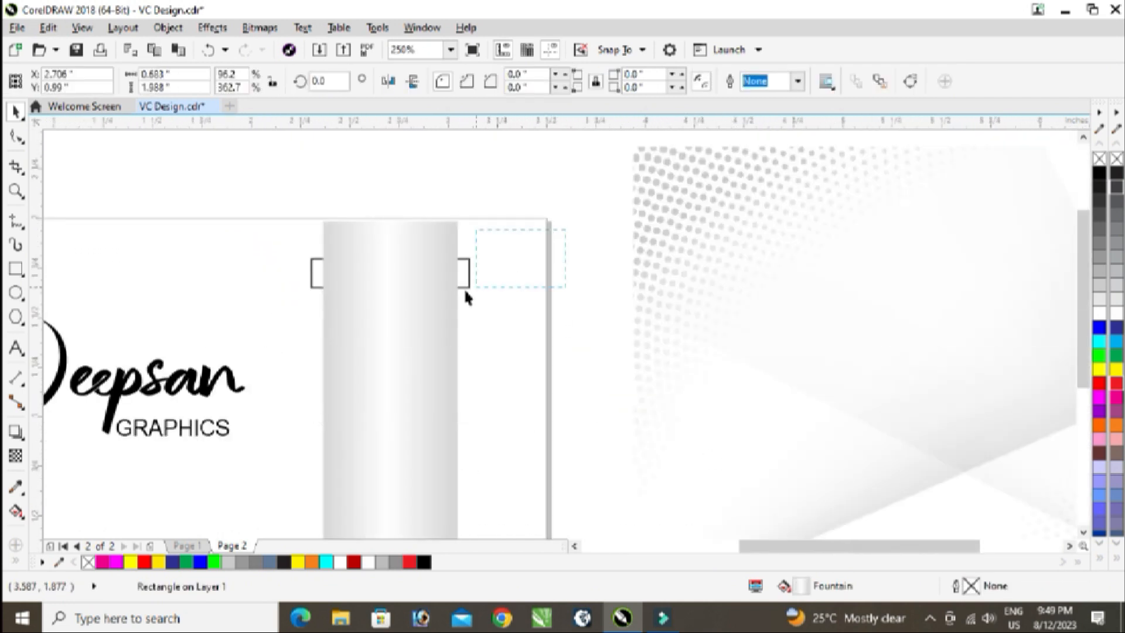
Bring the flat rectangle in front of the gradient strip and fill it with red.
drag(467, 297, 301, 293)
click(1100, 328)
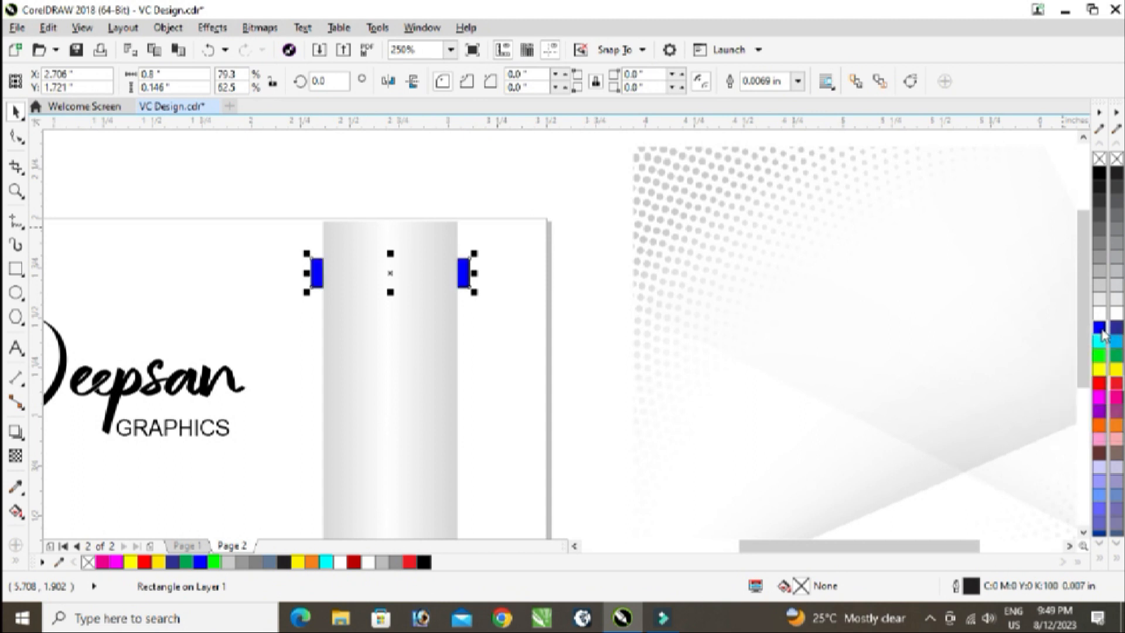
click(1101, 330)
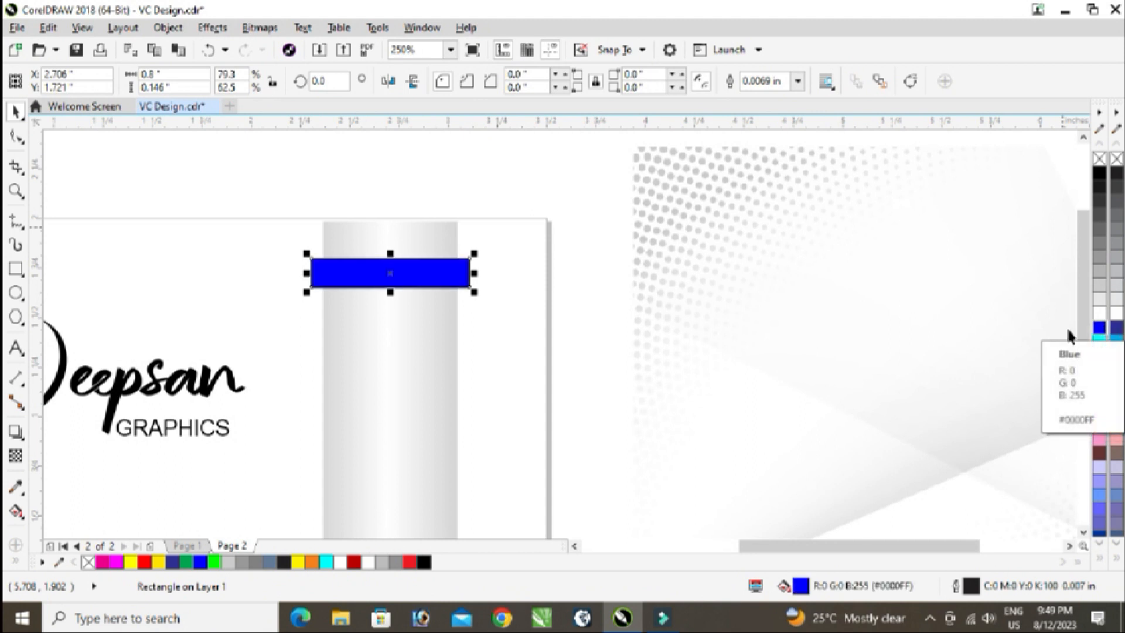
click(1100, 383)
click(619, 386)
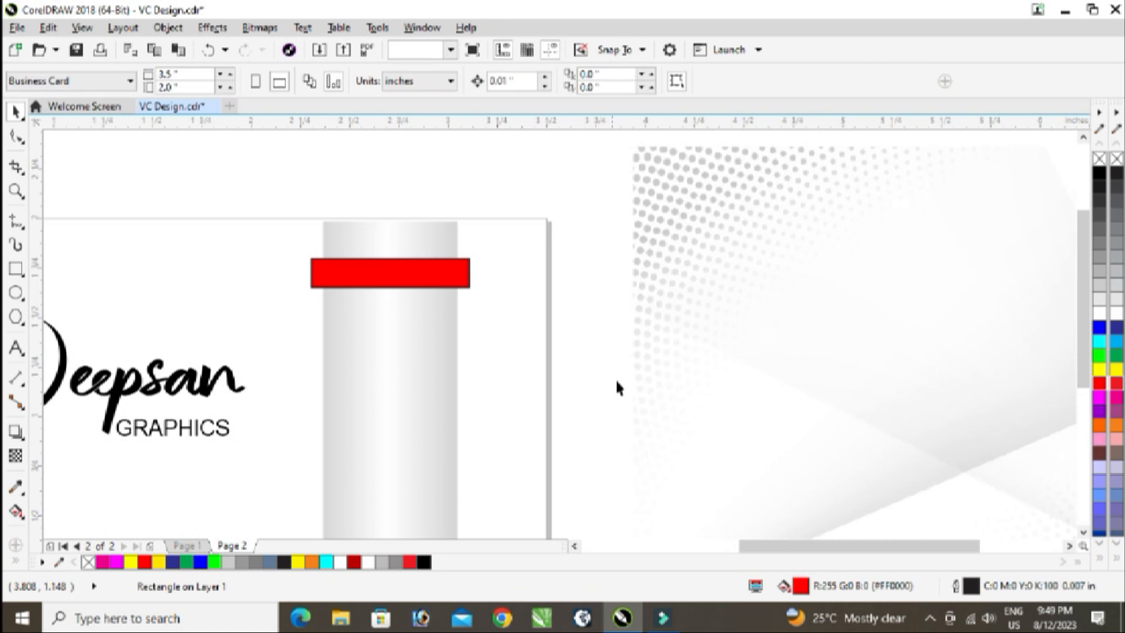
Remove the outline from the red band.
scroll(415, 261, up, 2)
click(382, 271)
scroll(160, 239, up, 2)
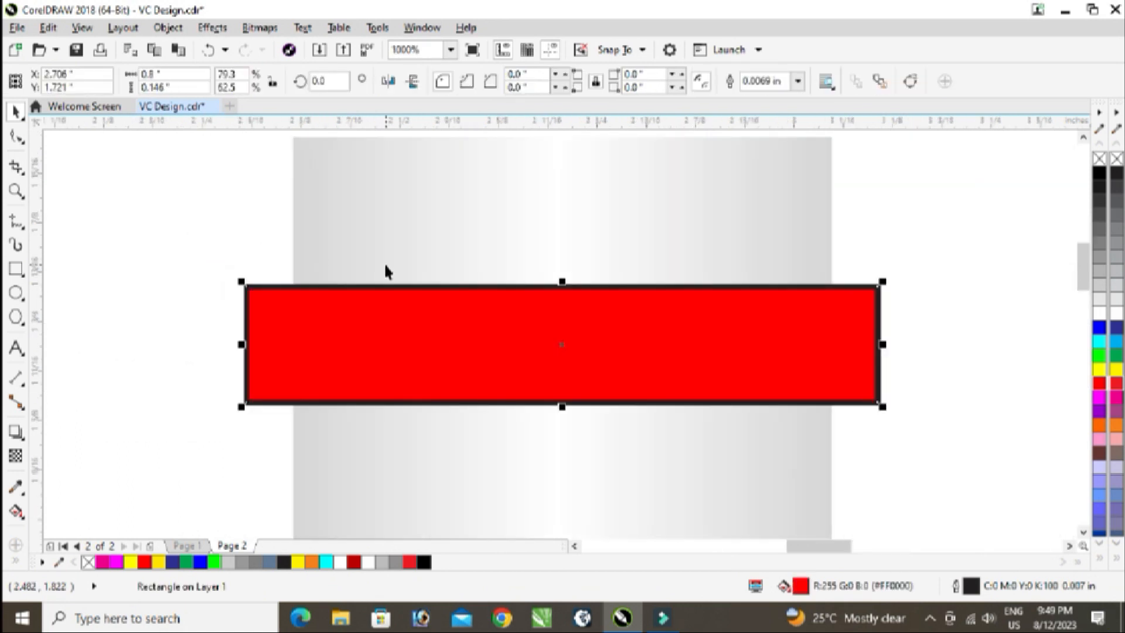
right_click(1100, 159)
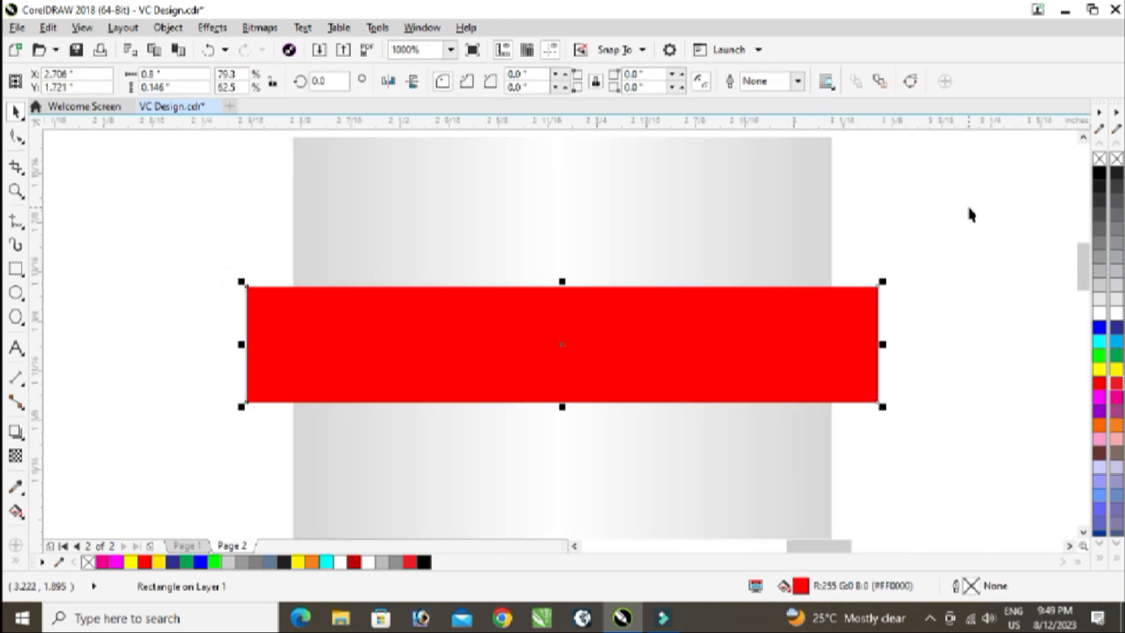
Make a copy of the red band about 0.12 in wide at its left end and skew its right side upward.
drag(883, 345, 346, 302)
click(317, 329)
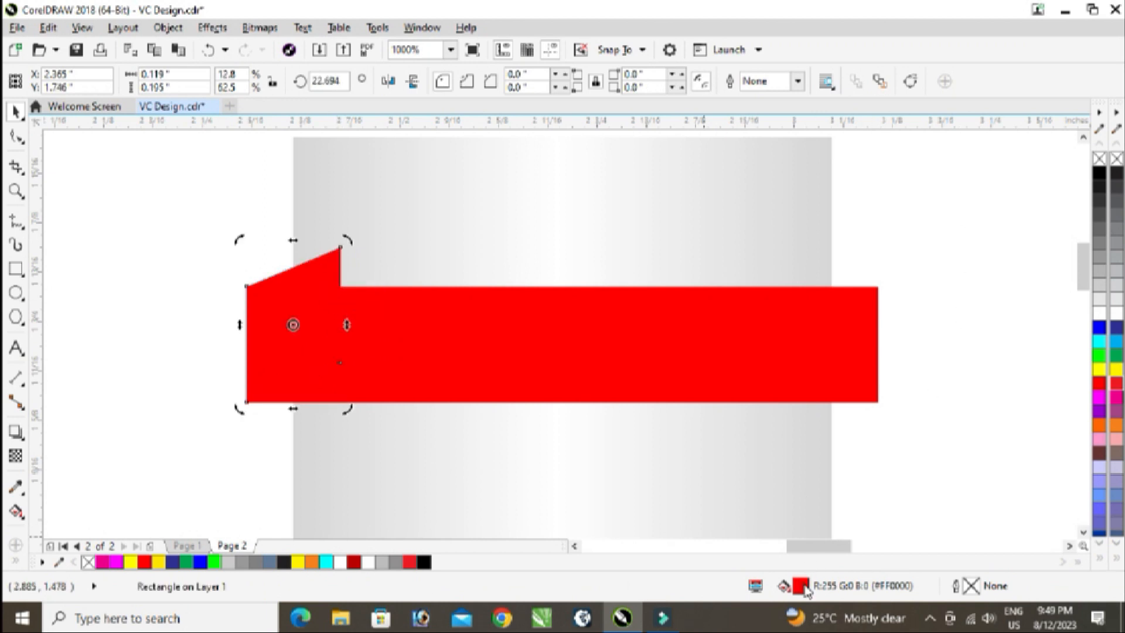
Fill the skewed copy with grey #9E9999 and send it behind the red band and the gradient strip.
drag(452, 239, 475, 278)
drag(384, 286, 295, 295)
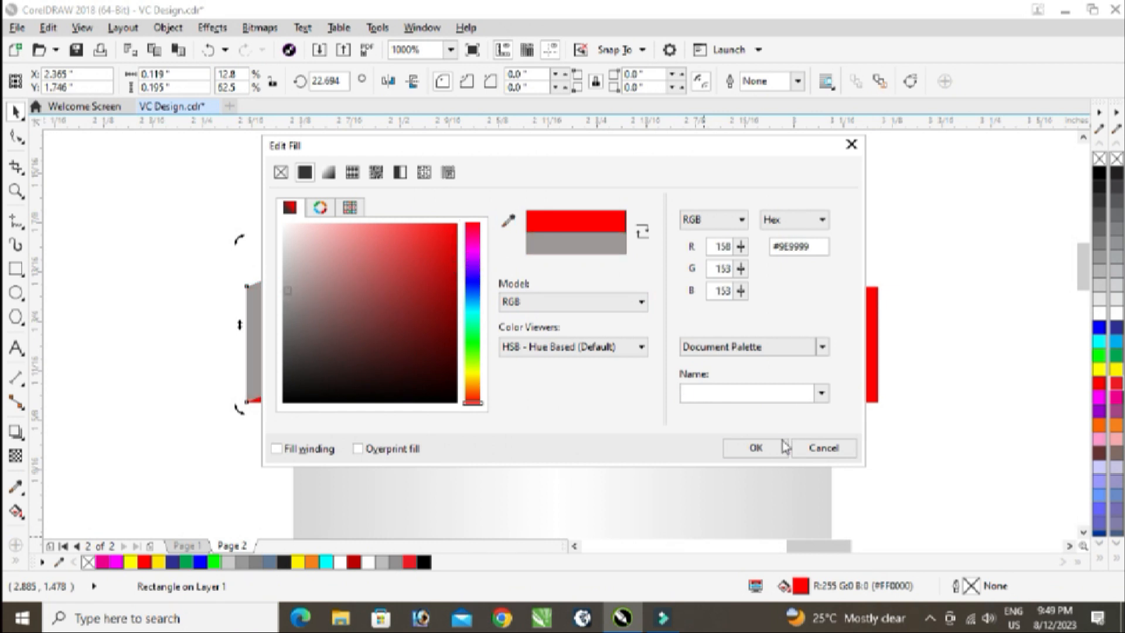
click(755, 448)
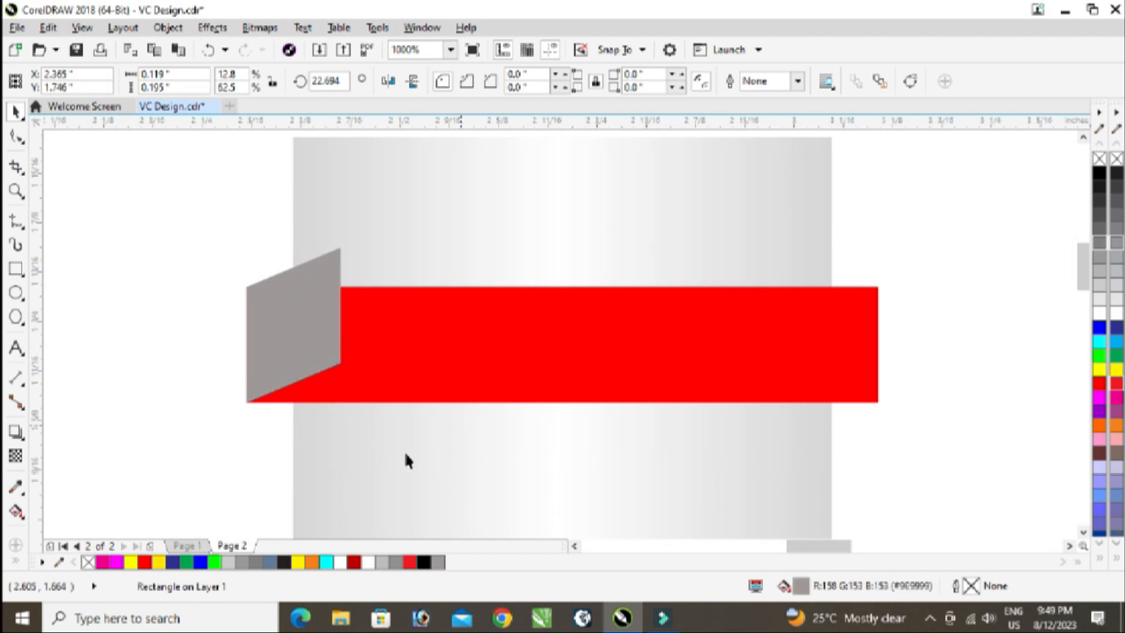
click(313, 335)
key(shift+Page_Down)
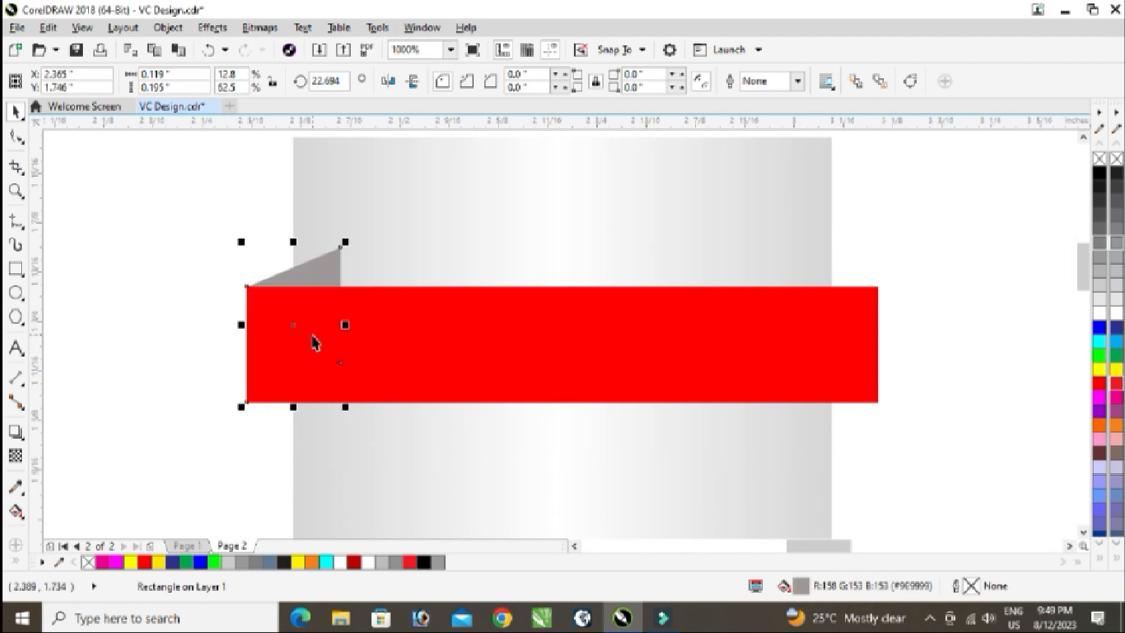
click(950, 280)
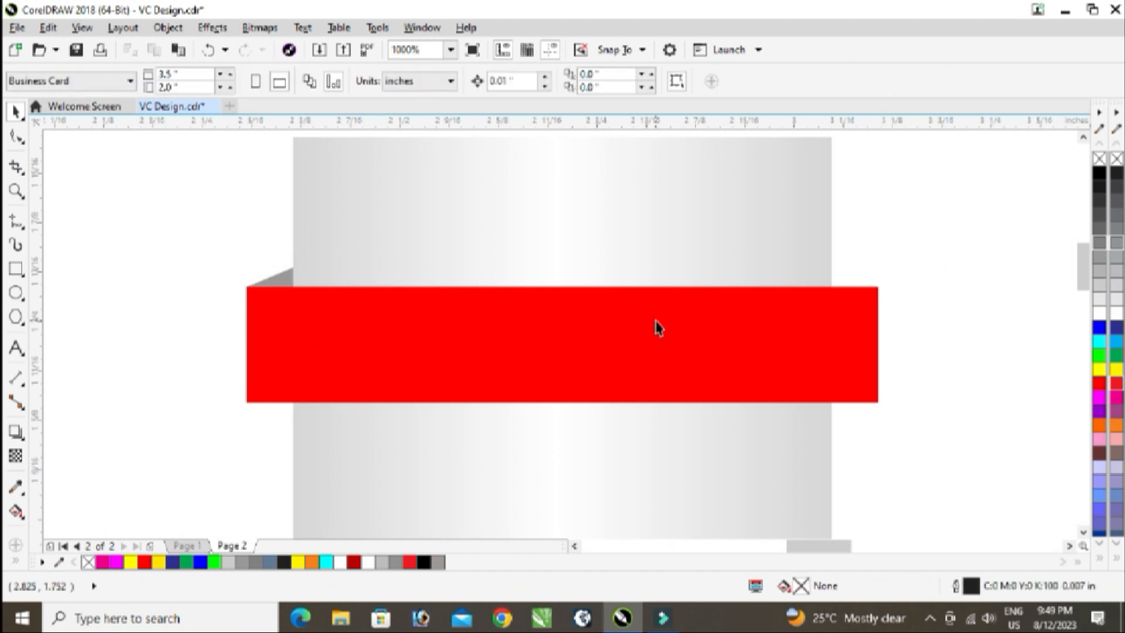
Copy the grey fold piece to the right end of the red band and mirror it vertically.
click(657, 321)
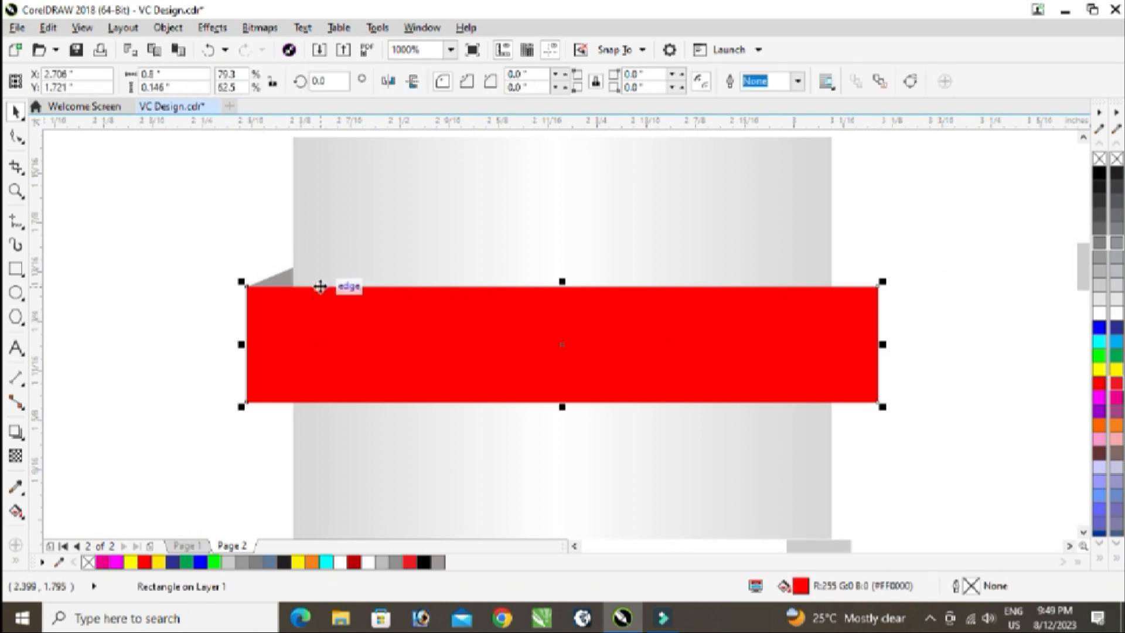
click(288, 279)
drag(289, 276, 831, 392)
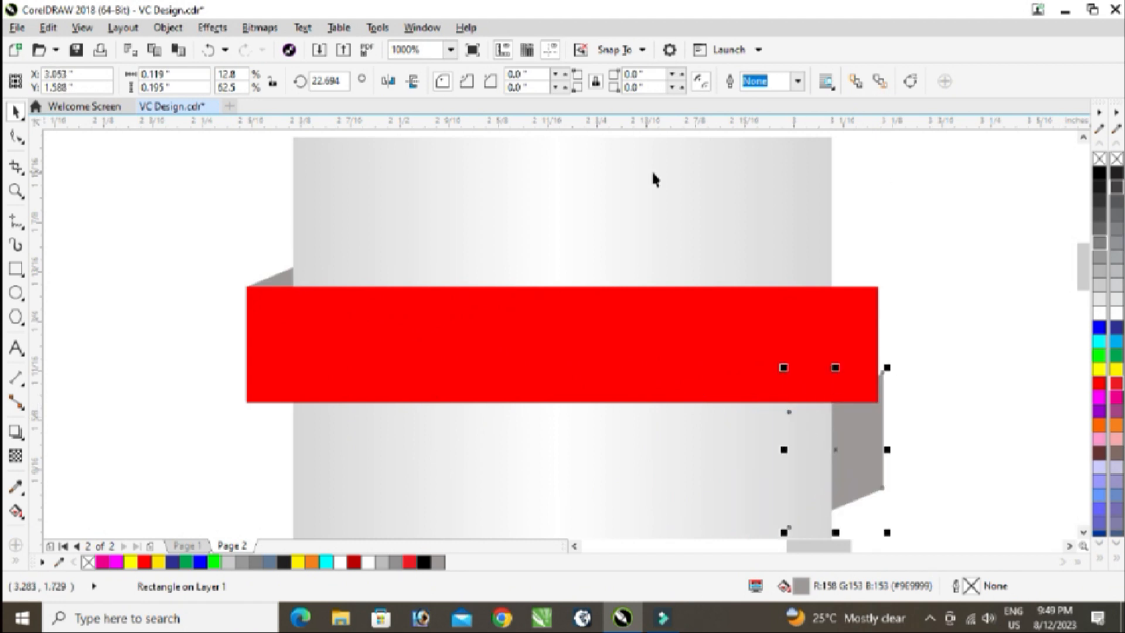
click(414, 81)
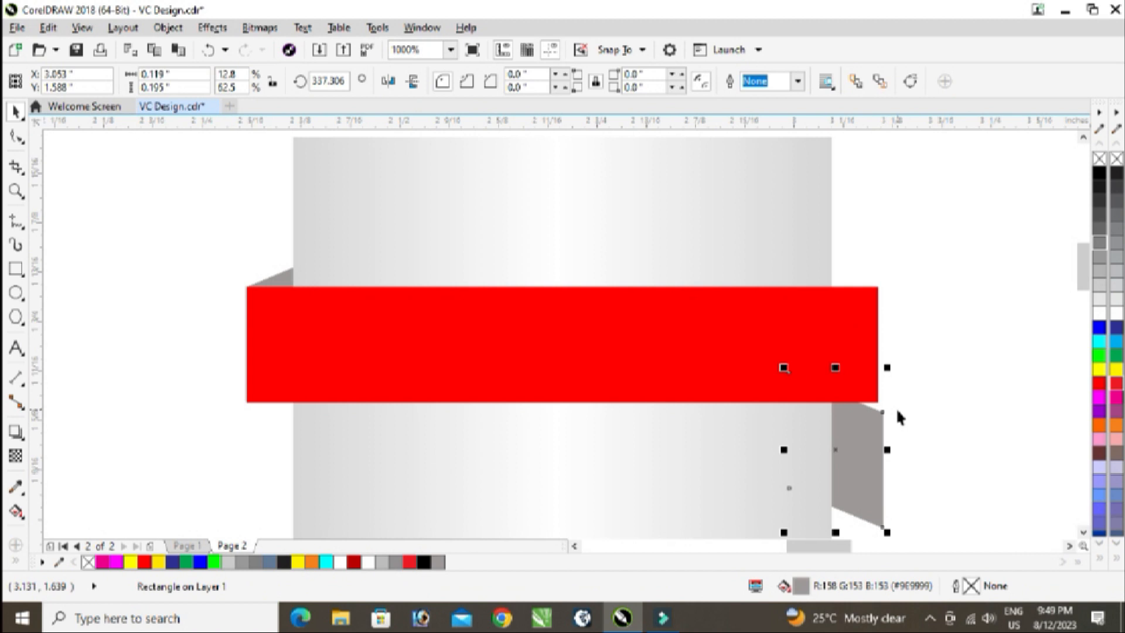
Nudge the copied fold up 0.1 in and left 0.01 in, and mirror it horizontally.
key(Up)
key(Up)
key(Up)
key(Up)
key(Up)
key(Up)
key(Up)
key(Up)
key(Up)
key(Up)
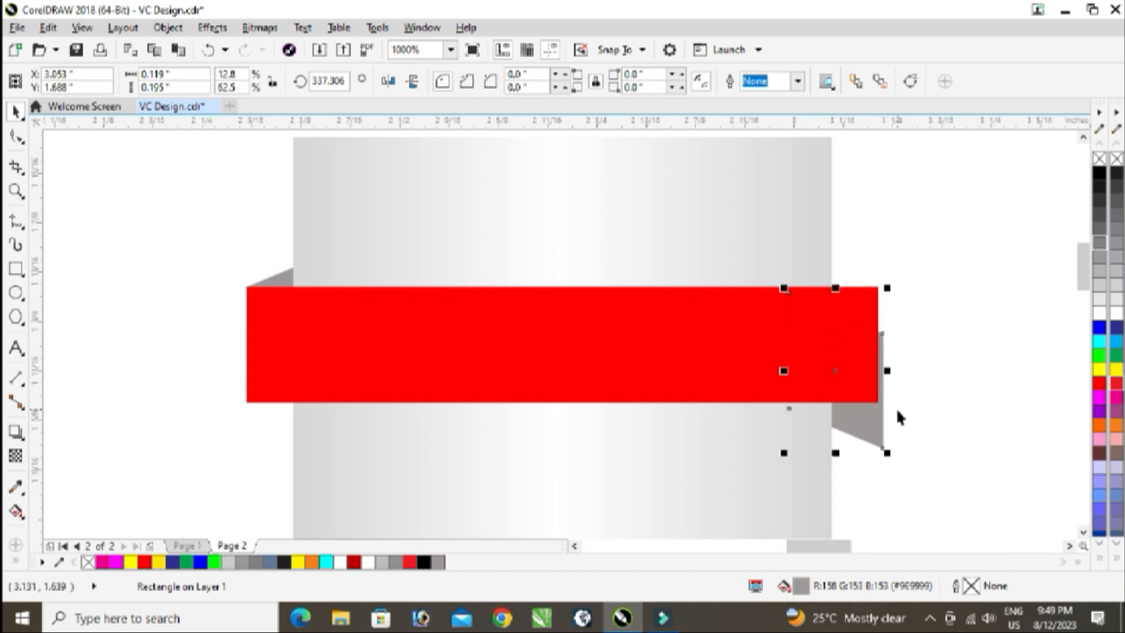
key(Left)
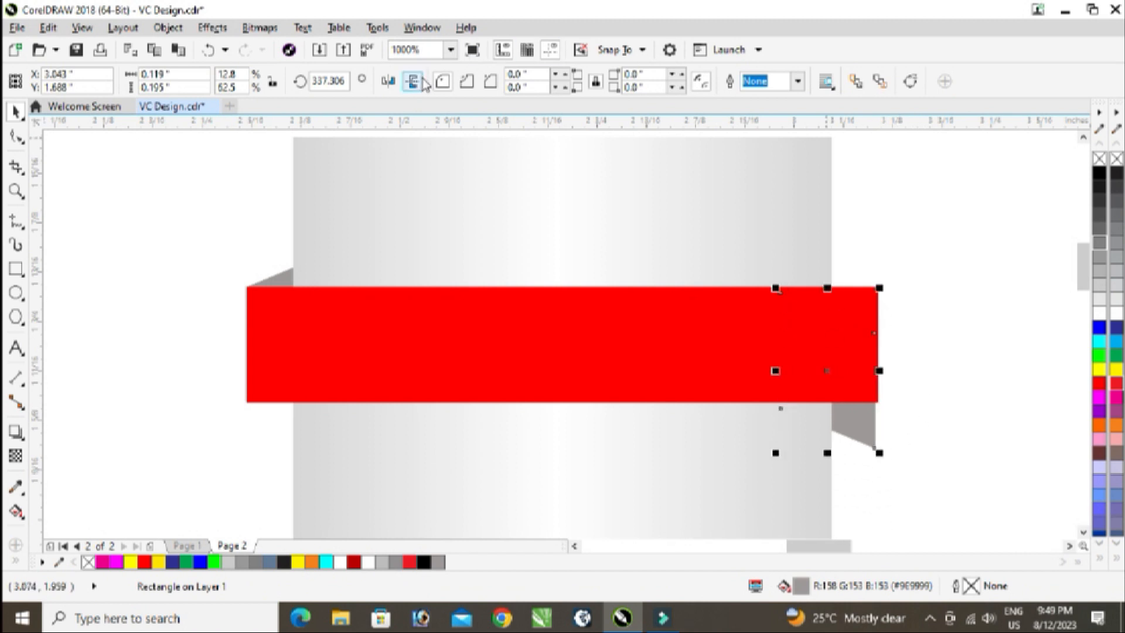
click(384, 81)
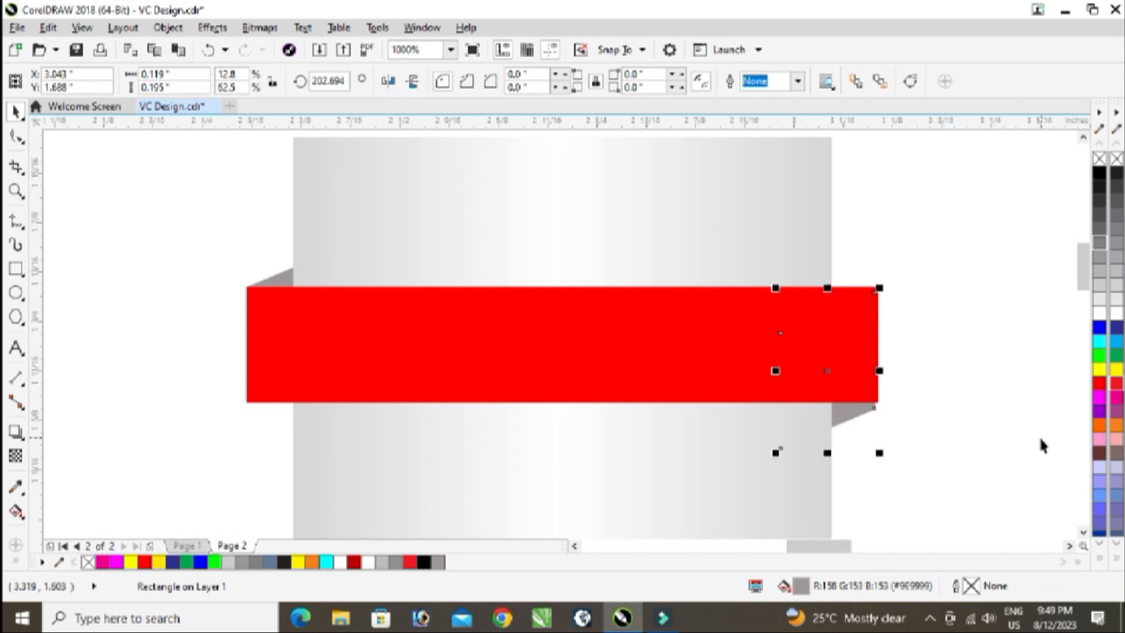
Move the copied fold so that its outer tip meets the lower right corner of the red band.
scroll(968, 415, up, 2)
scroll(543, 392, up, 1)
drag(583, 432, 637, 383)
scroll(709, 375, up, 2)
scroll(807, 404, up, 3)
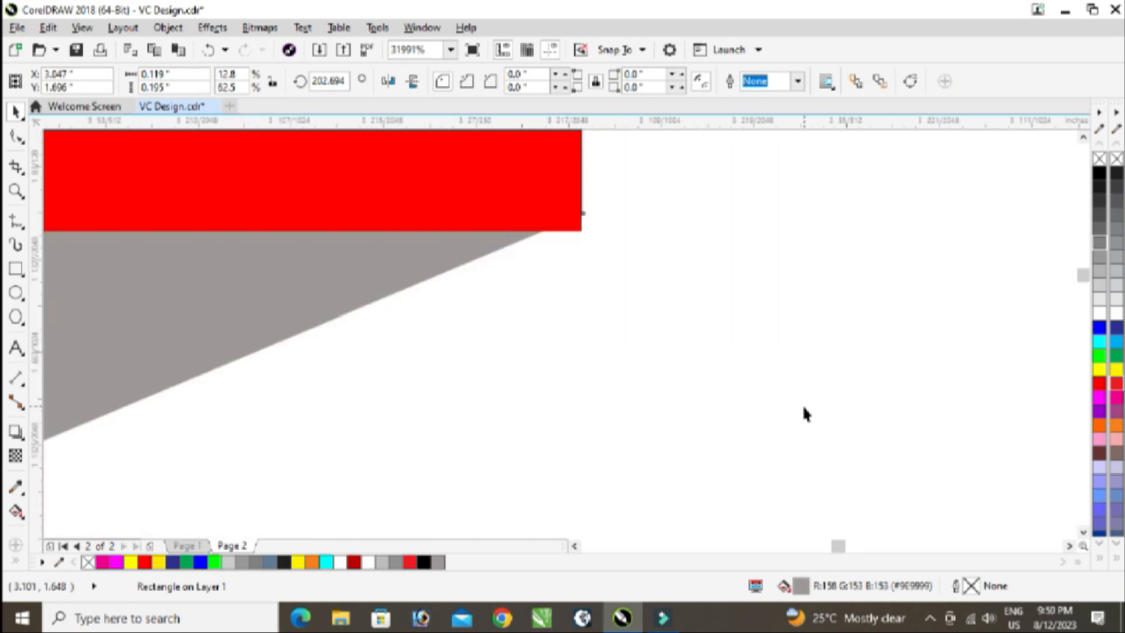
drag(422, 247, 422, 273)
scroll(828, 343, down, 2)
click(850, 336)
scroll(850, 337, down, 5)
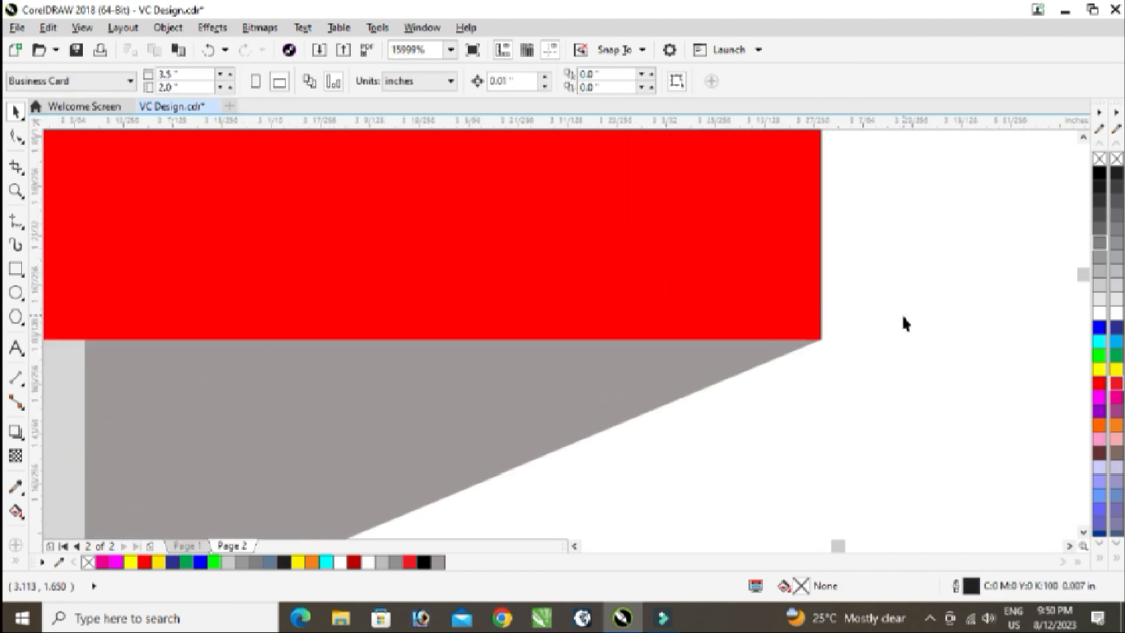
scroll(839, 369, down, 2)
scroll(794, 334, up, 1)
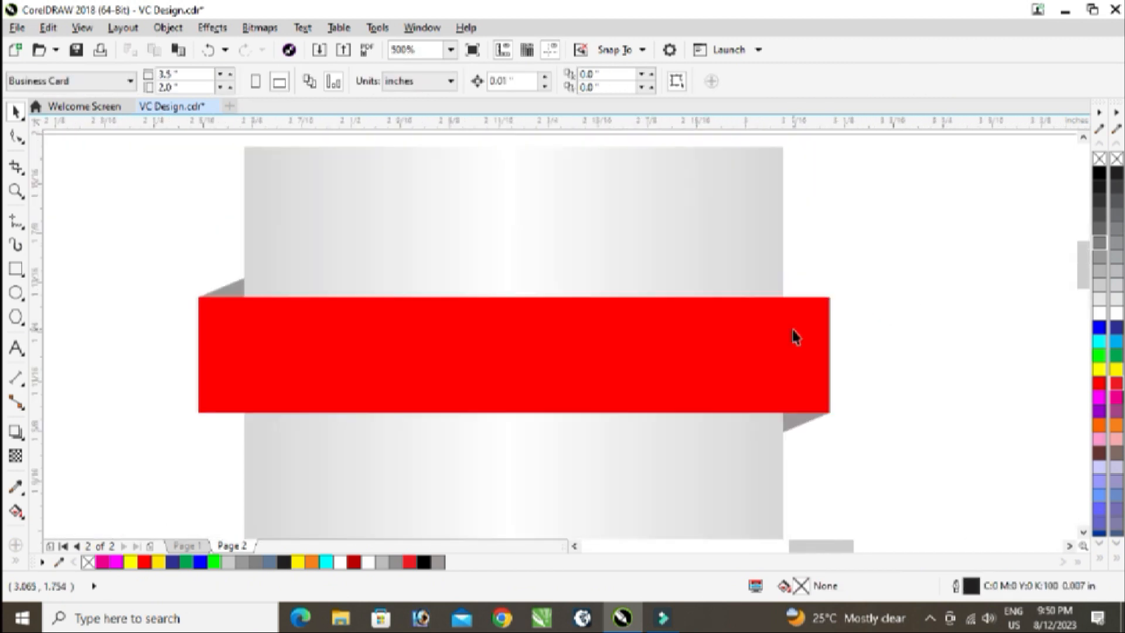
Give the red band a linear fountain fill and set its end colour to pure red in the RGB model.
click(505, 333)
key(F11)
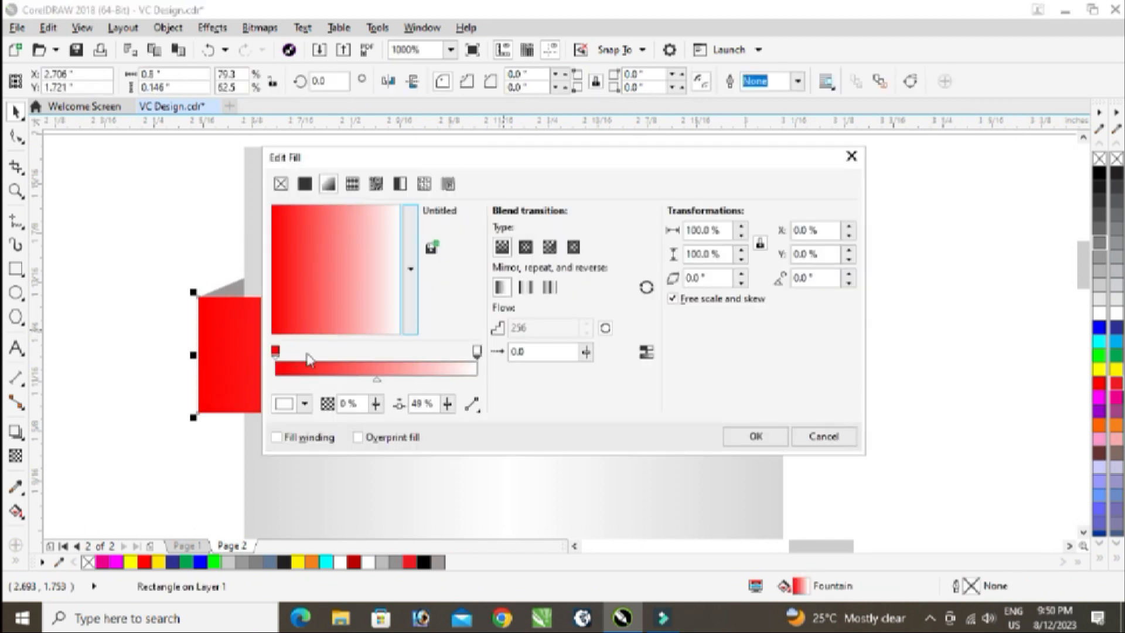
click(478, 352)
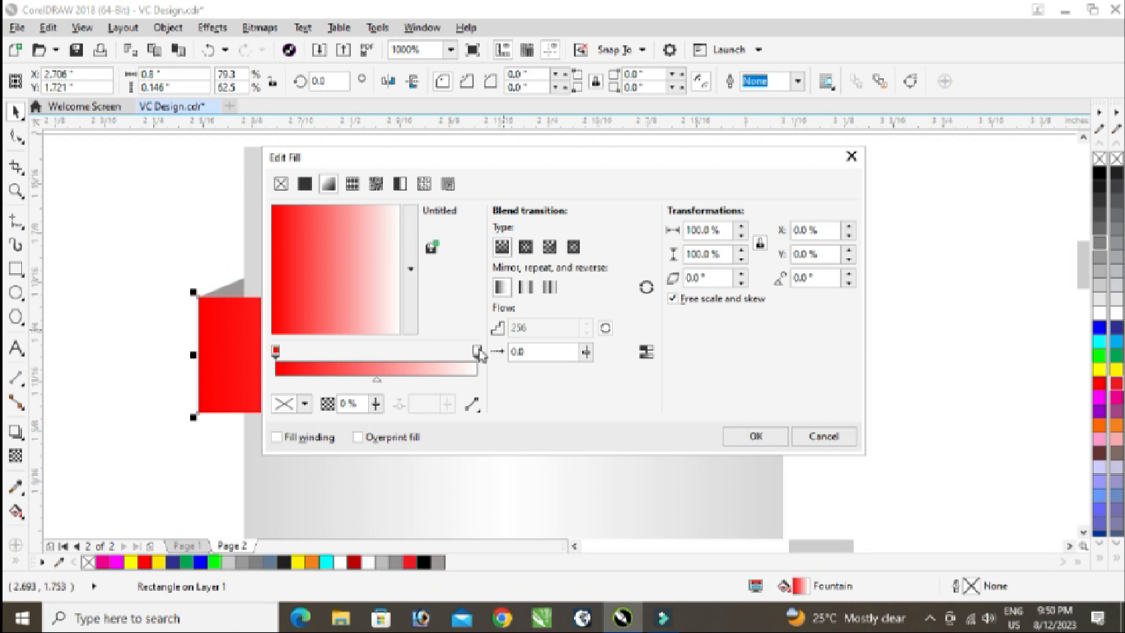
click(291, 408)
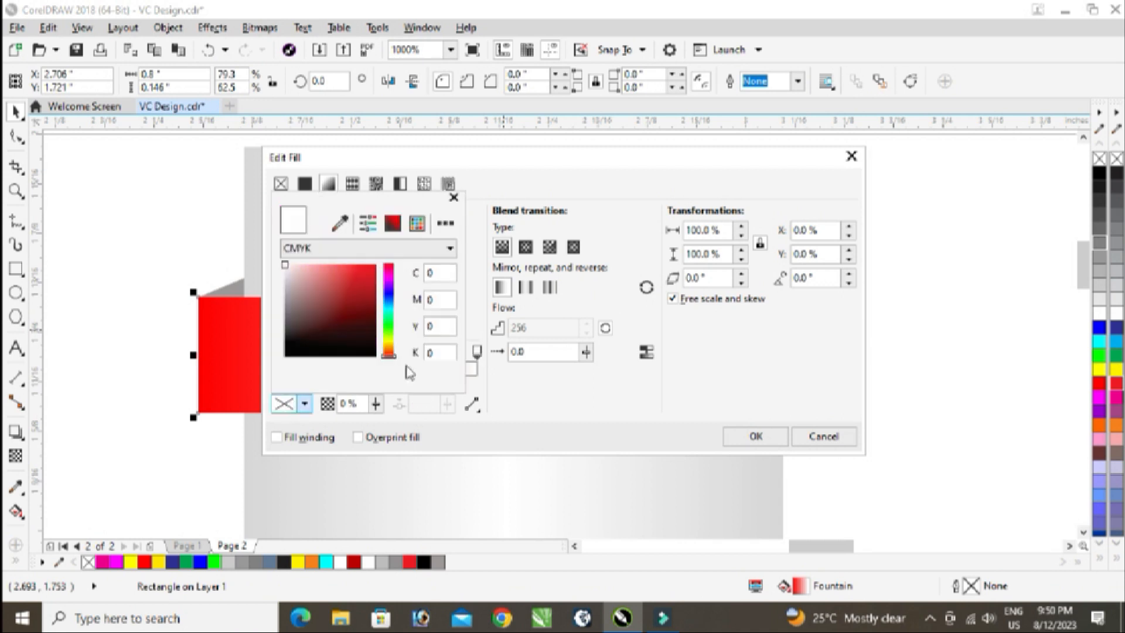
click(364, 250)
click(303, 289)
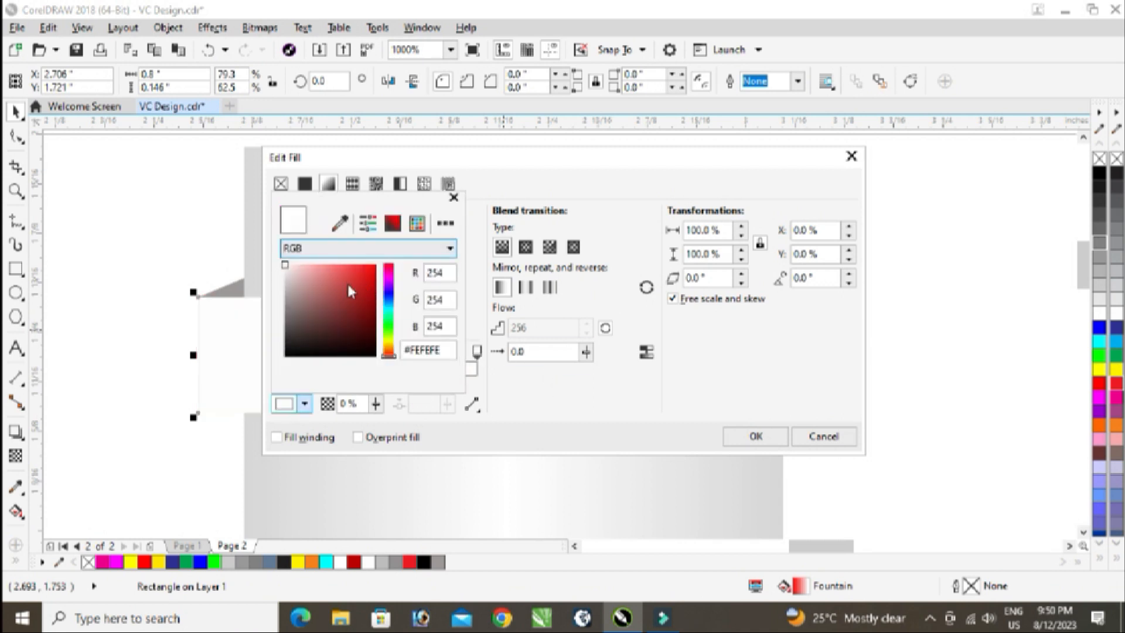
click(375, 265)
click(569, 379)
Set the start colour of the red band's fountain fill to dark red #9E0000 and apply it.
click(275, 351)
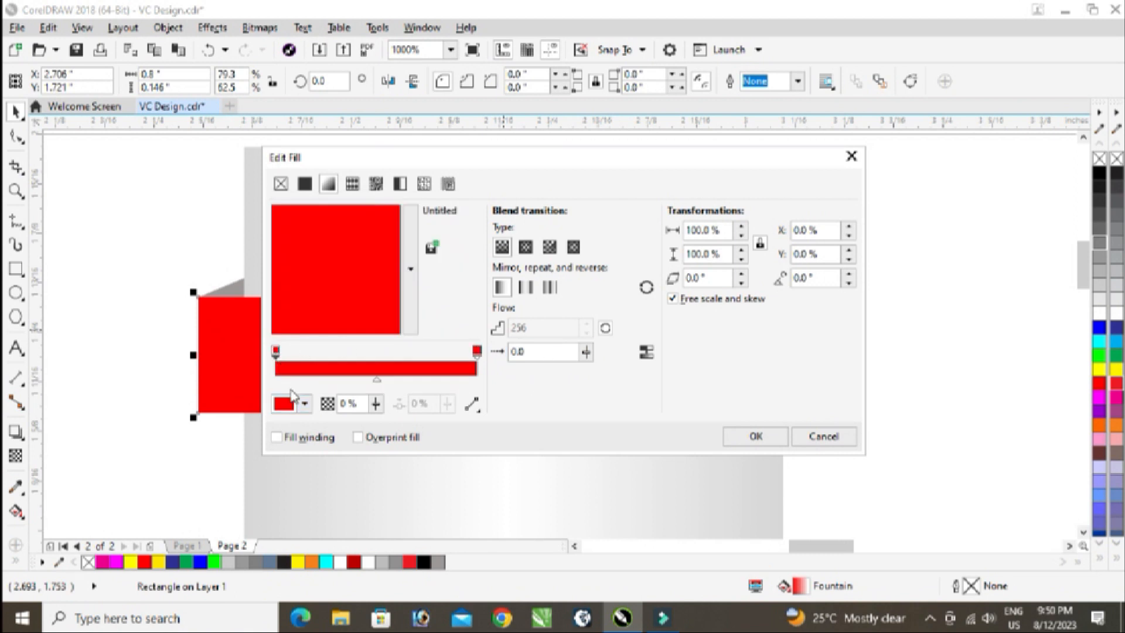
click(284, 403)
drag(325, 277, 402, 299)
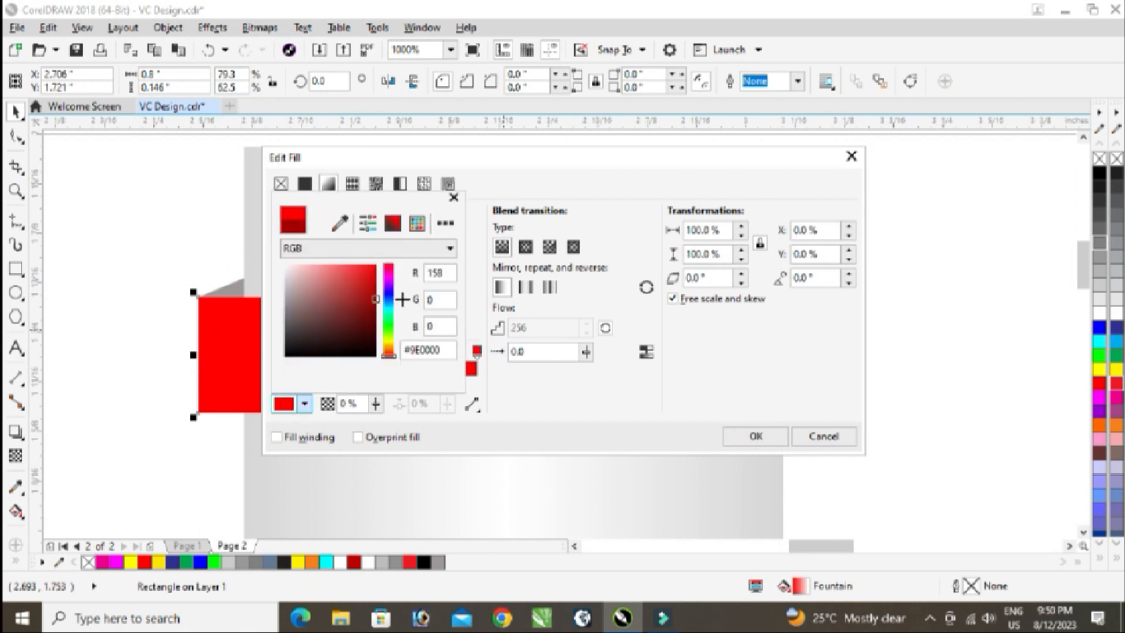
click(591, 422)
click(756, 436)
click(874, 346)
scroll(928, 275, down, 2)
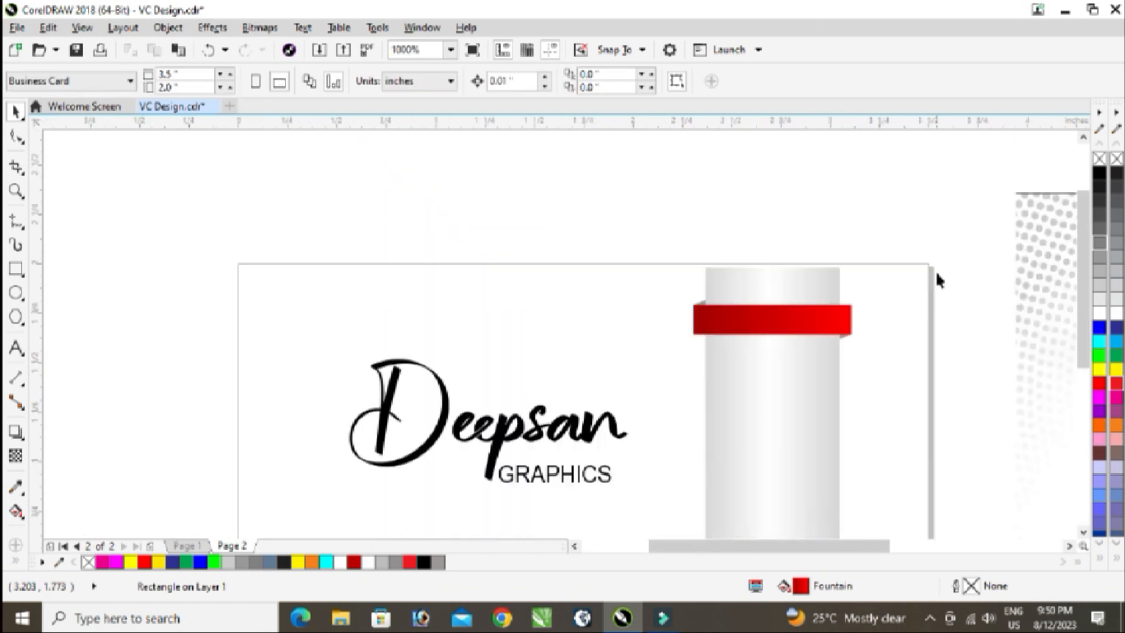
Duplicate the band and its two folds repeatedly down the gradient strip, spacing the copies 0.2 in apart.
scroll(975, 301, up, 1)
drag(366, 417, 352, 434)
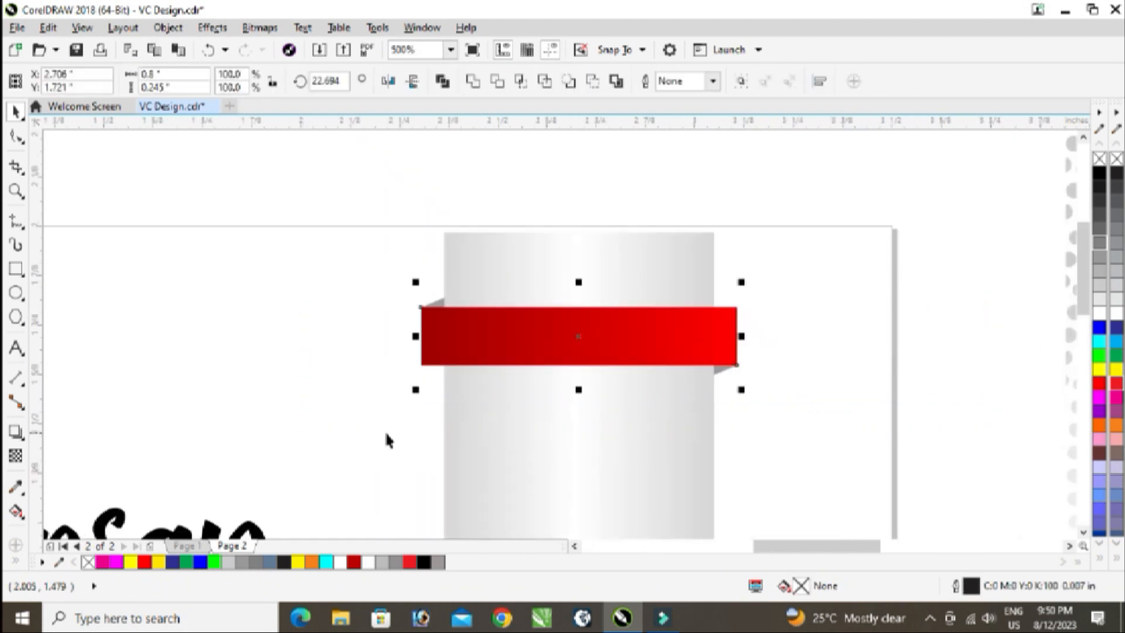
key(ctrl+d)
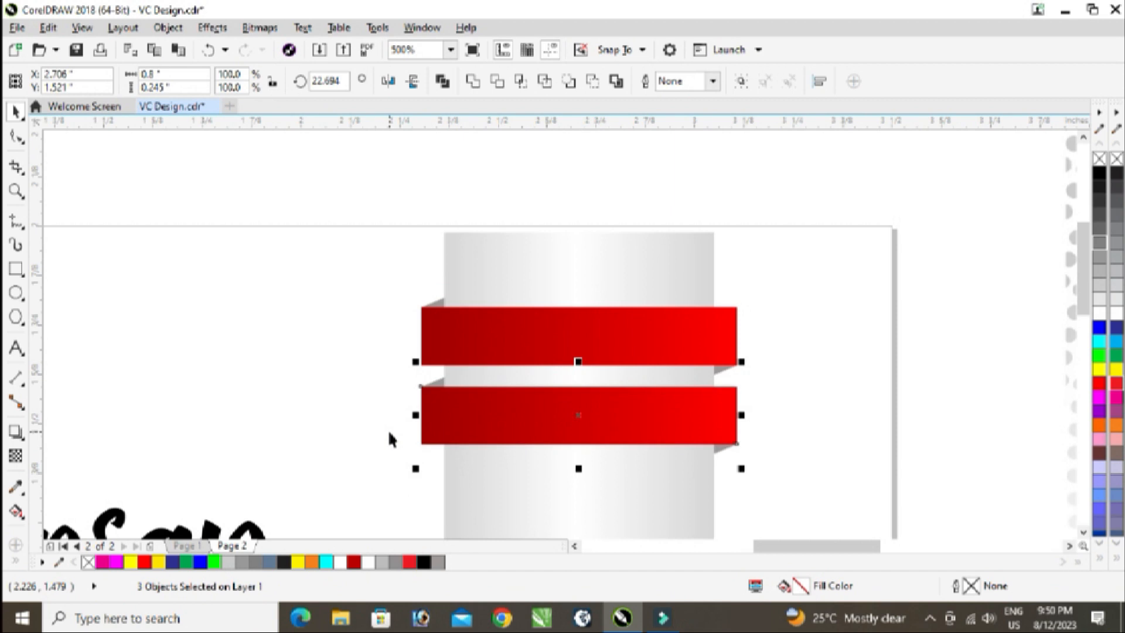
key(ctrl+d)
key(ctrl+d)
scroll(527, 340, down, 2)
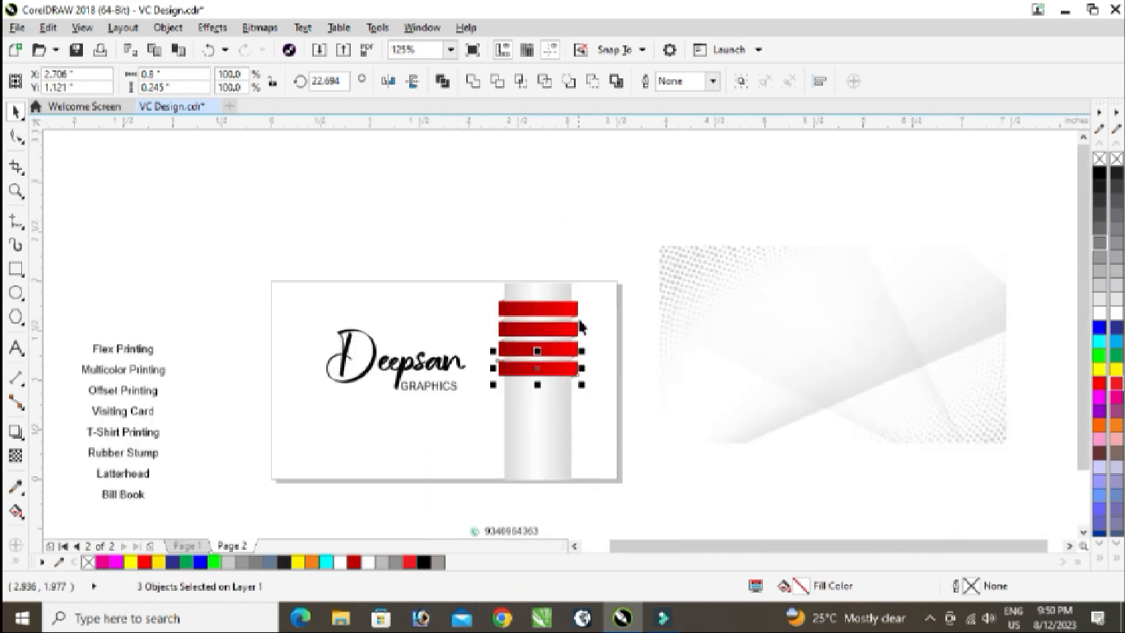
scroll(593, 346, up, 1)
key(ctrl+d)
key(ctrl+d)
key(ctrl+d)
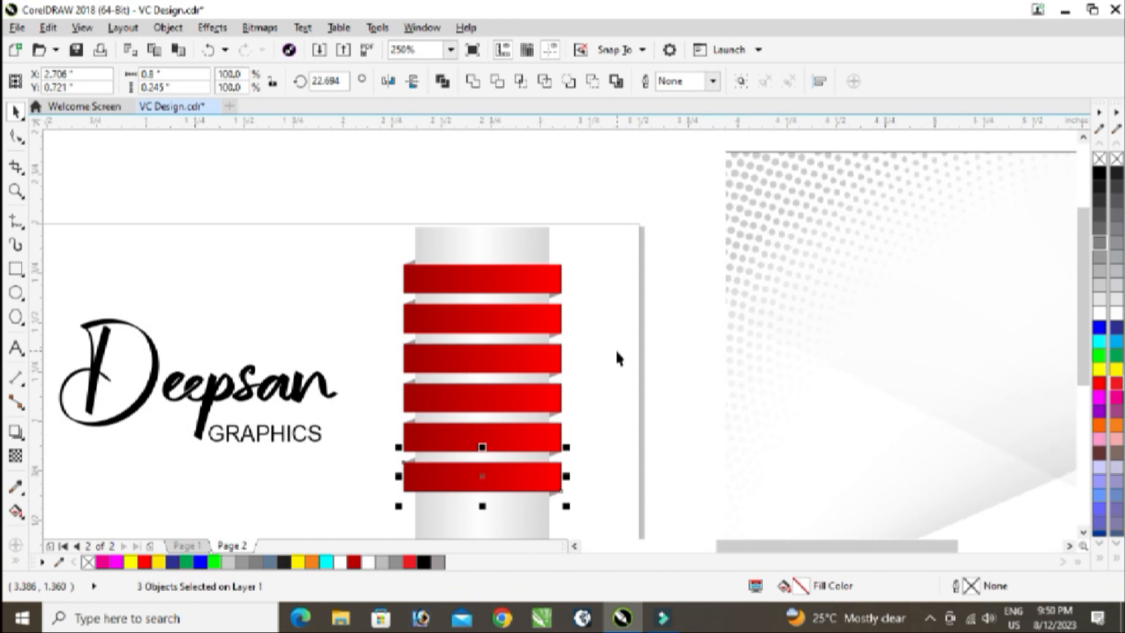
scroll(594, 330, right, 1)
scroll(593, 364, down, 2)
scroll(597, 424, up, 2)
click(628, 416)
scroll(563, 404, down, 2)
scroll(503, 352, up, 2)
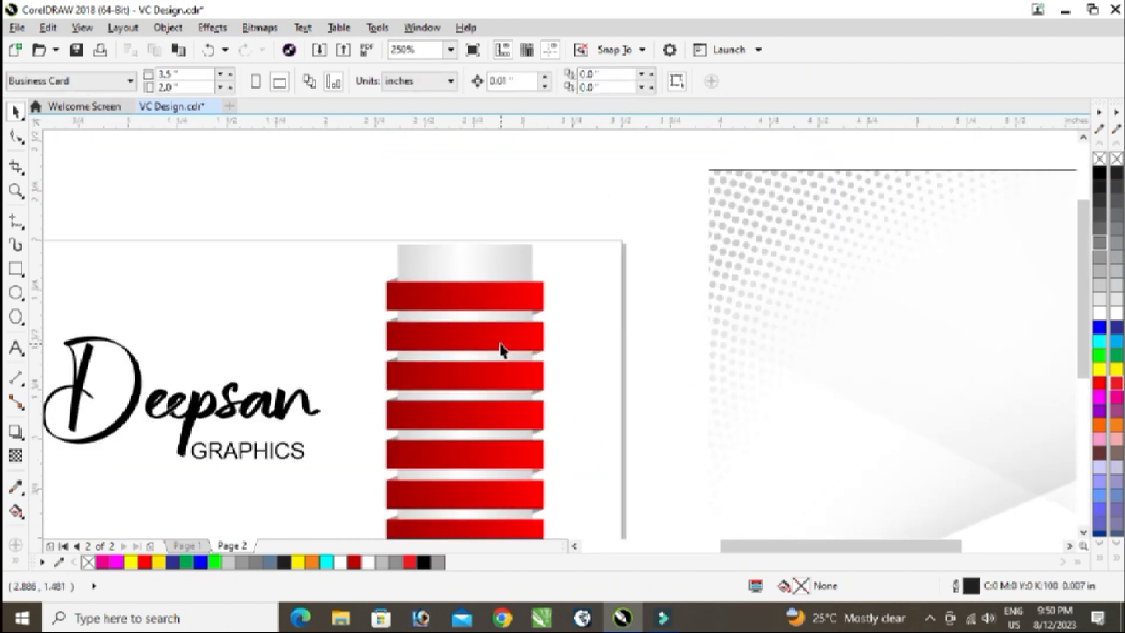
Set the end colour of the second band's fountain fill to dark blue #000787.
click(492, 329)
scroll(485, 329, up, 2)
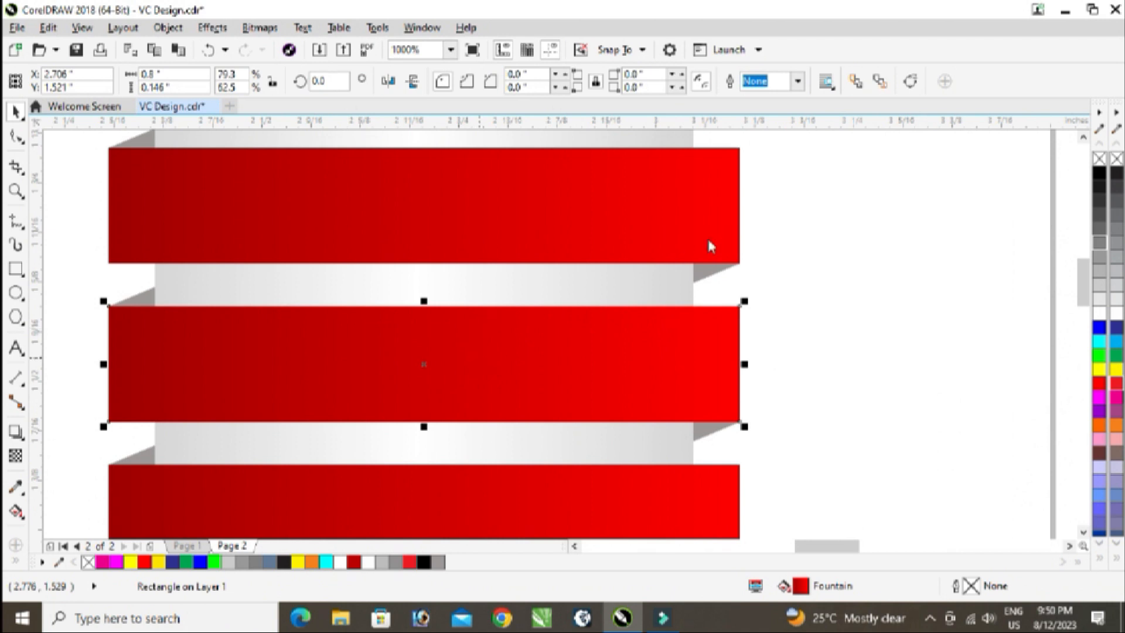
key(F11)
click(478, 352)
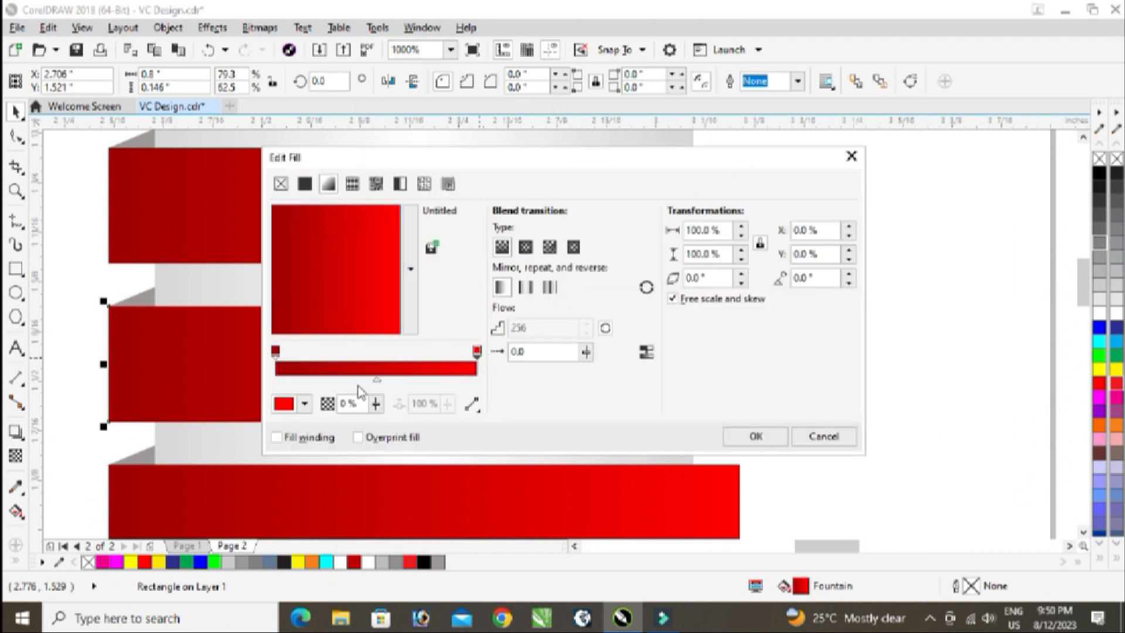
click(305, 406)
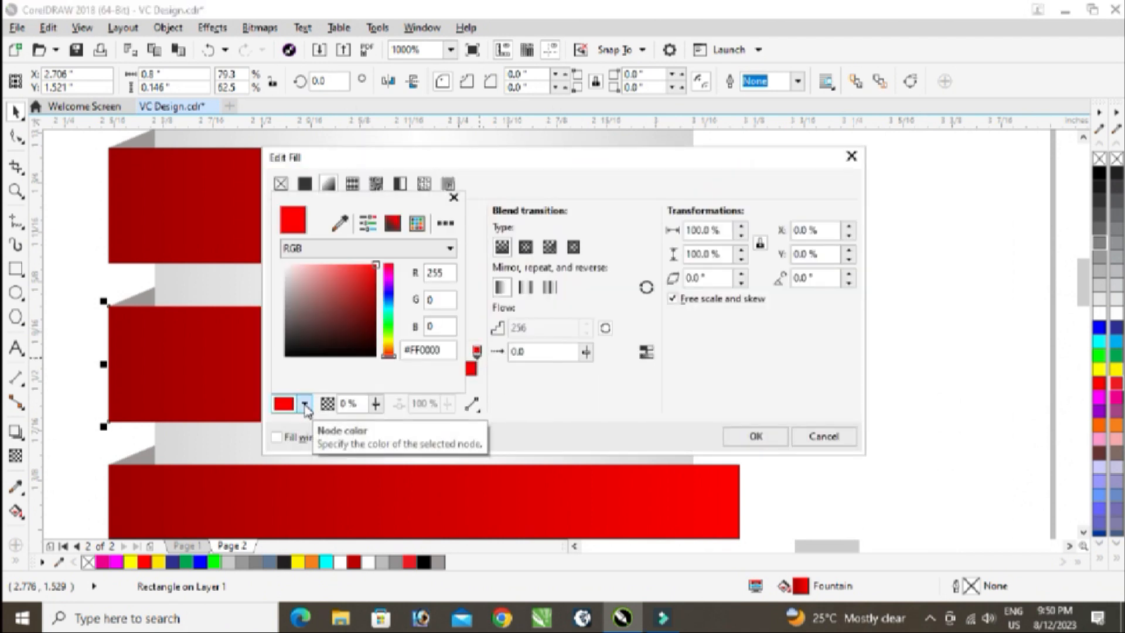
click(391, 300)
drag(359, 299, 377, 307)
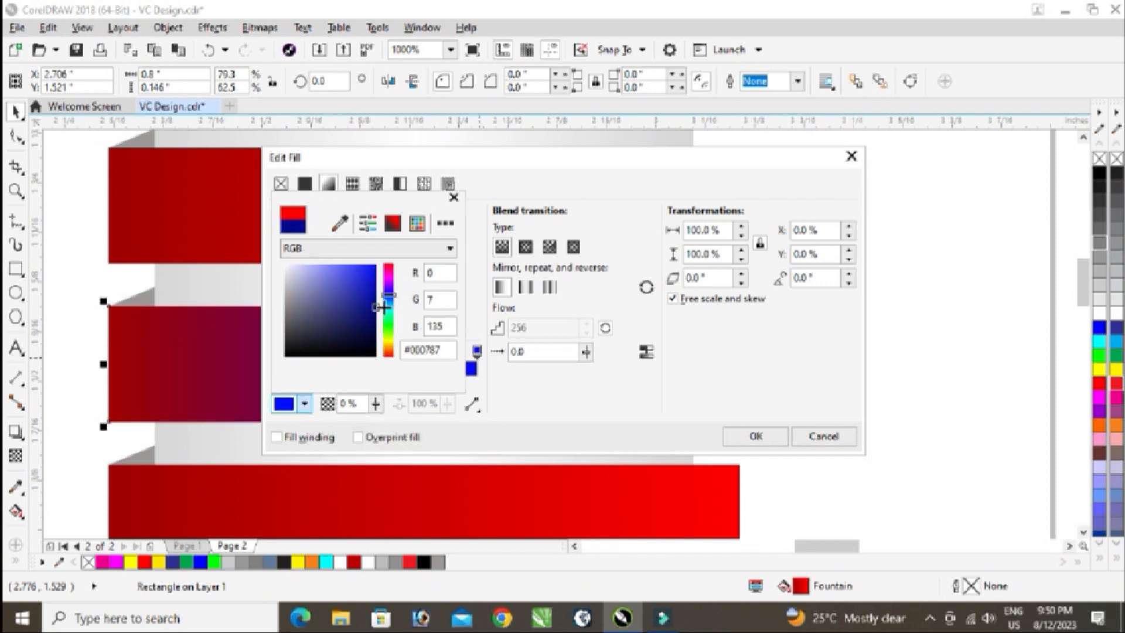
click(581, 375)
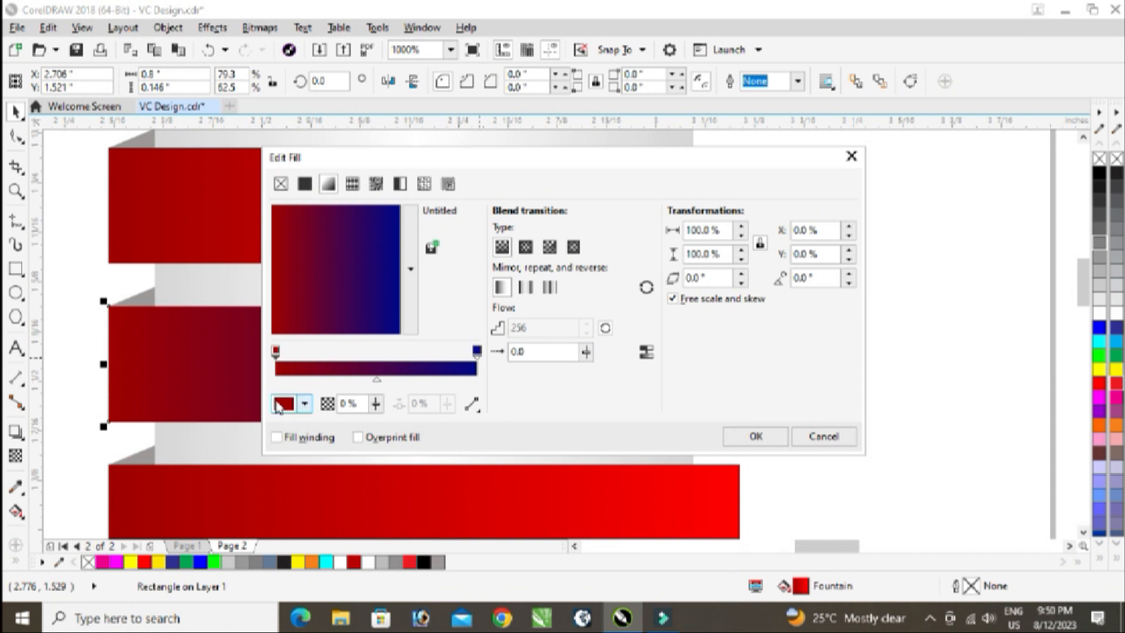
Set the start colour of the second band's fountain fill to bright blue and apply it.
click(284, 404)
click(391, 300)
click(370, 259)
click(440, 305)
click(756, 436)
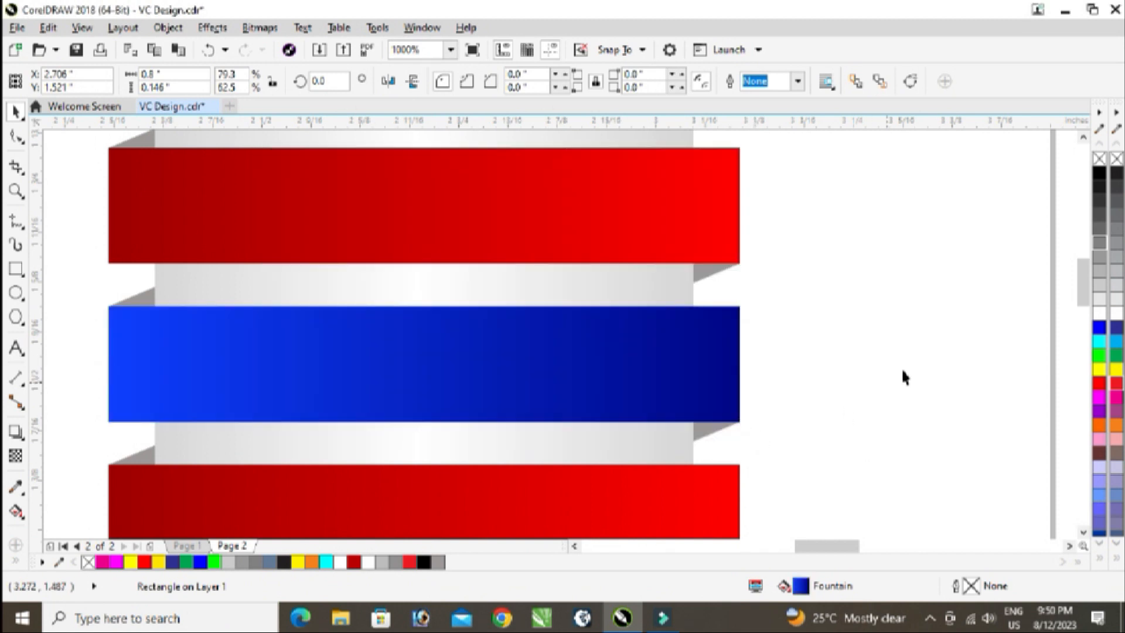
click(887, 384)
Set the start colour of the third band's fountain fill to dark green.
scroll(657, 316, down, 2)
click(898, 301)
scroll(716, 343, up, 1)
click(494, 376)
scroll(493, 375, up, 1)
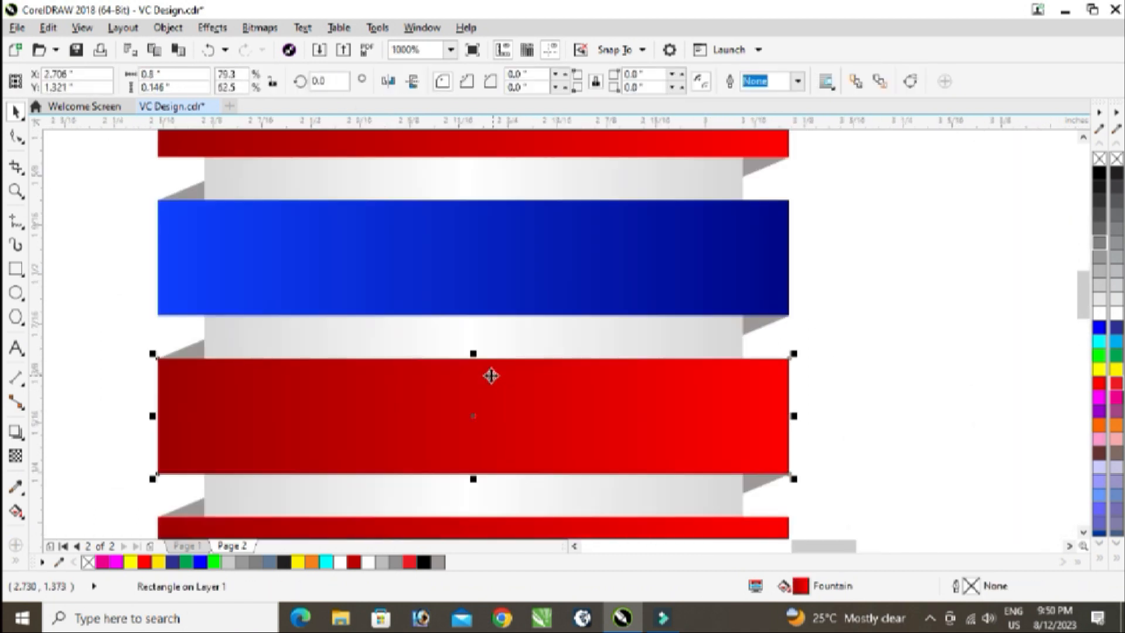
key(F11)
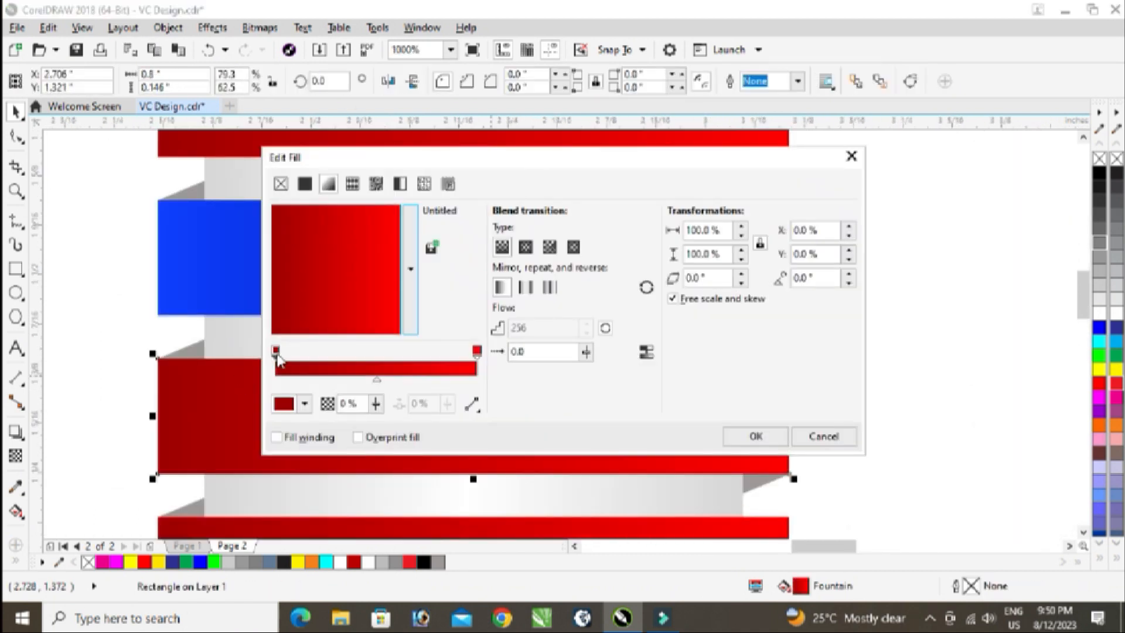
click(284, 405)
click(391, 325)
drag(372, 298, 388, 329)
Set the end colour of the third band's fountain fill to bright green #3CFF00 and apply it.
click(477, 351)
click(295, 408)
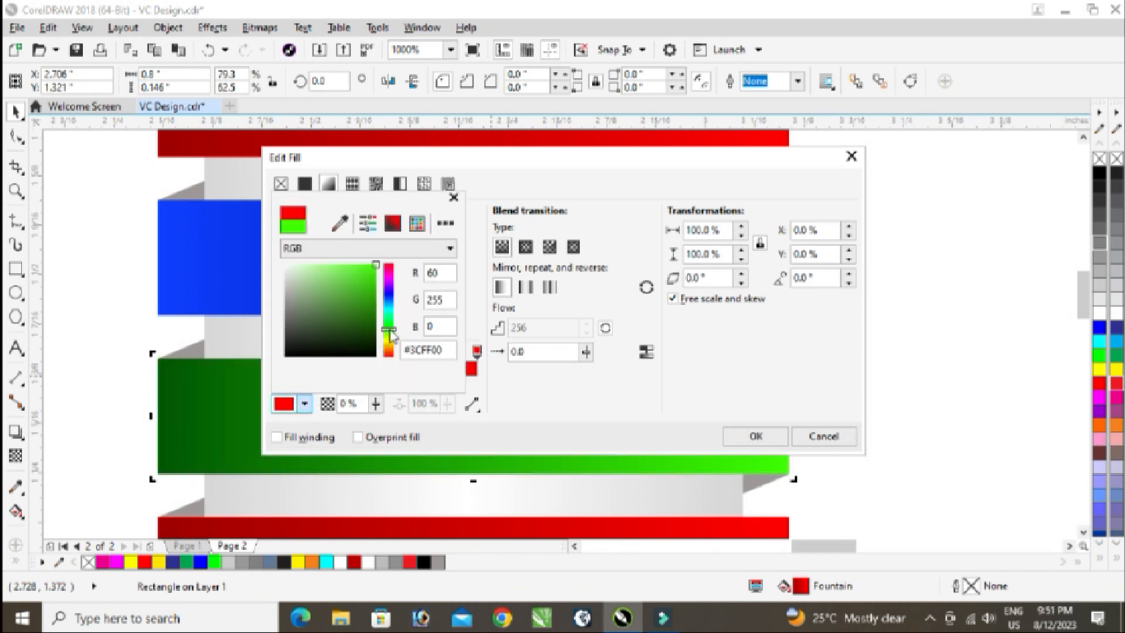
click(613, 390)
click(755, 436)
Select the fourth ribbon band, directly below the green one.
scroll(613, 322, down, 2)
click(891, 382)
click(629, 449)
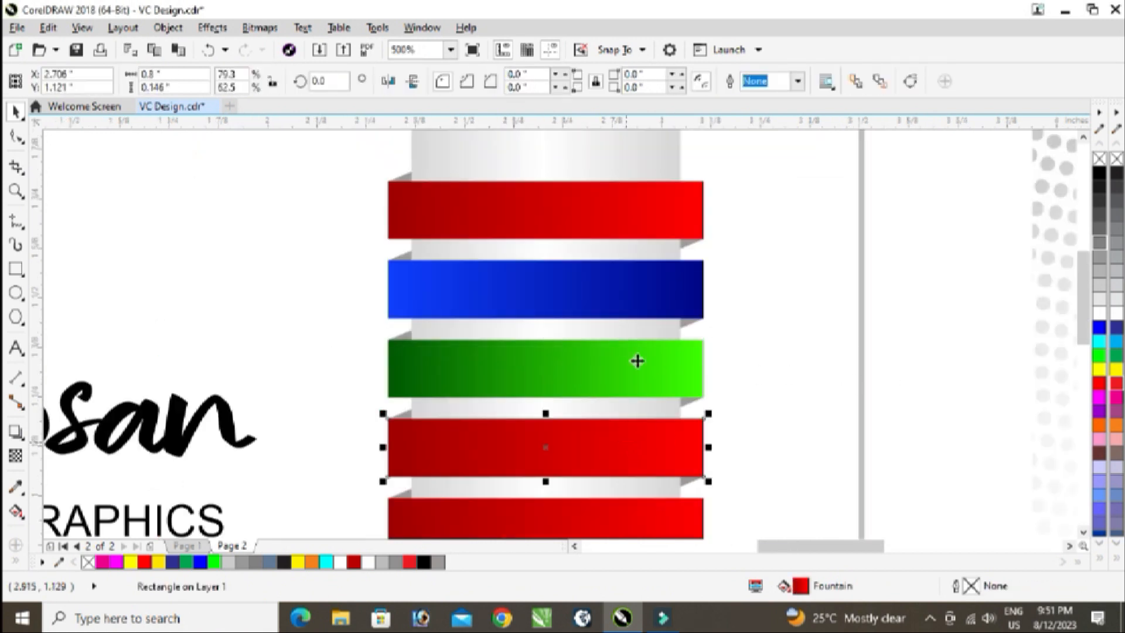
key(F11)
click(277, 352)
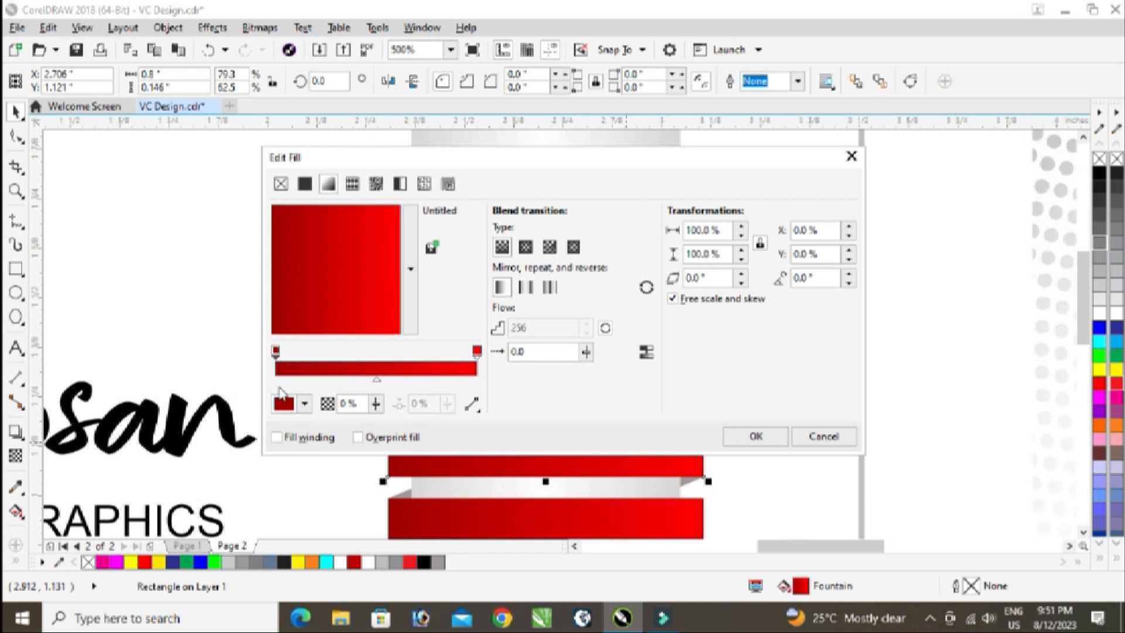
click(824, 436)
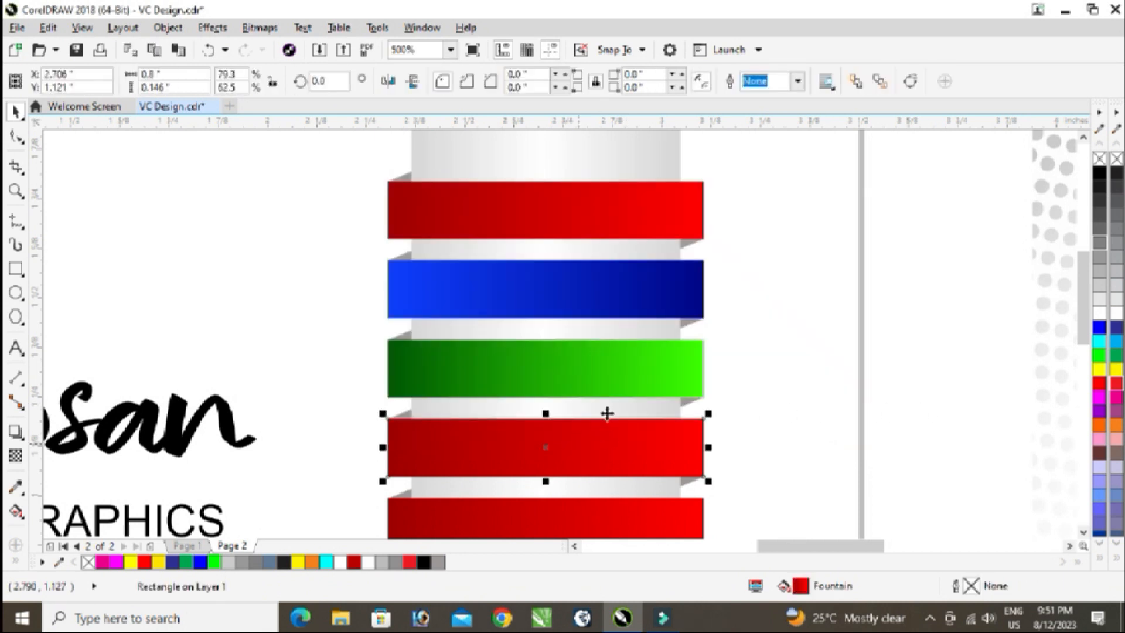
Set the start colour of the fourth band's fountain fill to yellow #FFF200.
key(F11)
click(275, 353)
click(293, 407)
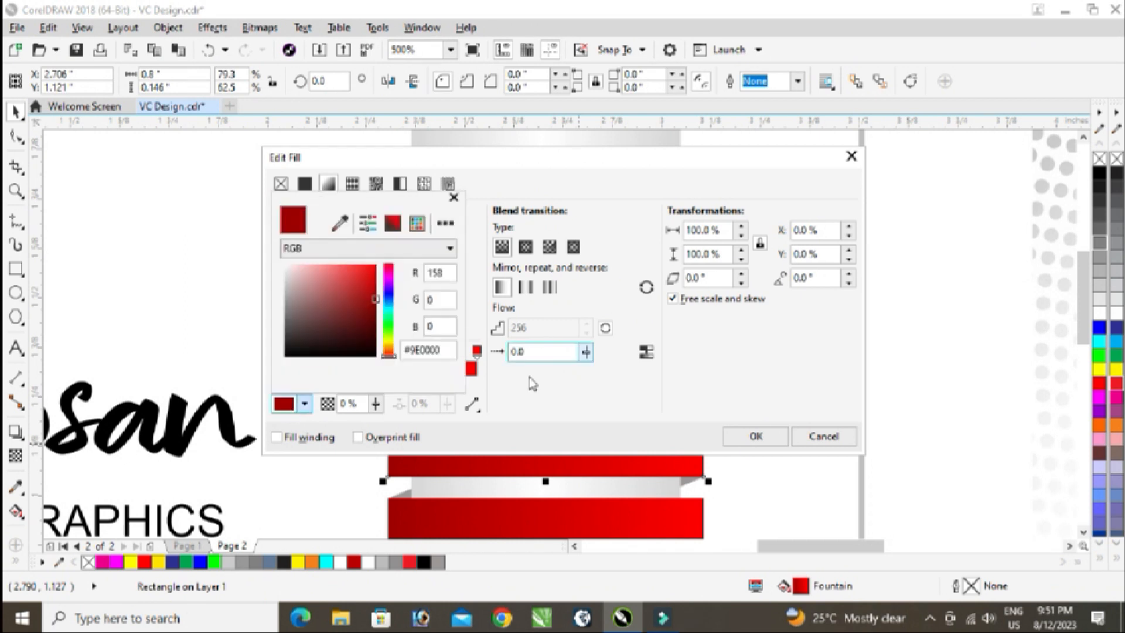
click(390, 340)
drag(368, 298, 388, 265)
click(388, 339)
drag(391, 344, 392, 347)
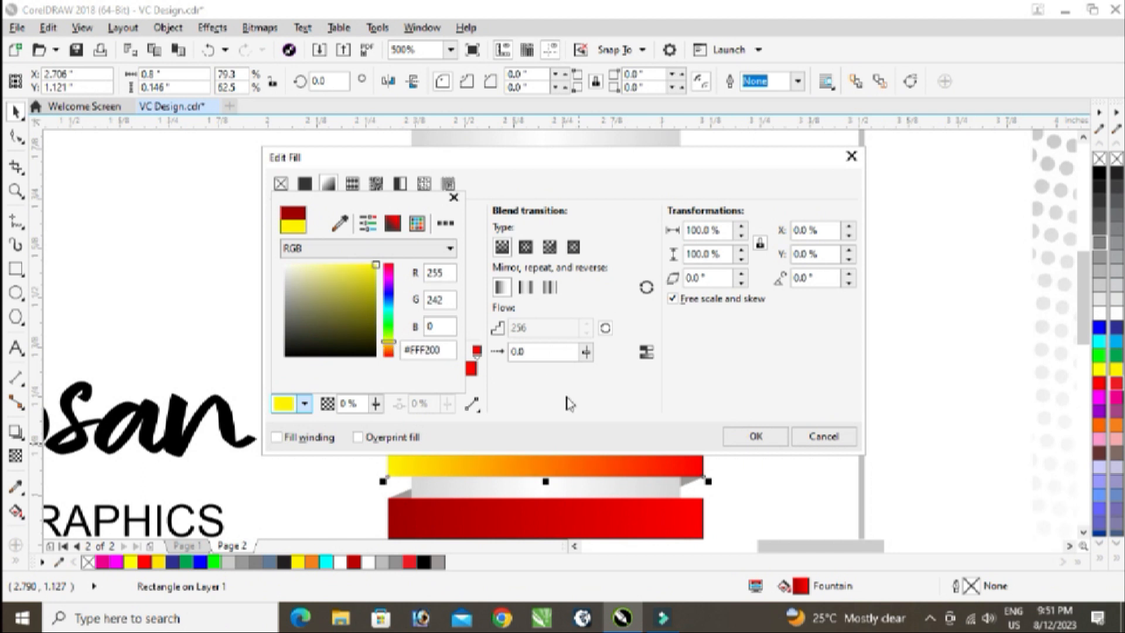
click(567, 400)
Set the end colour of the fourth band's fountain fill to orange #FF9500 and apply it.
click(477, 354)
click(293, 404)
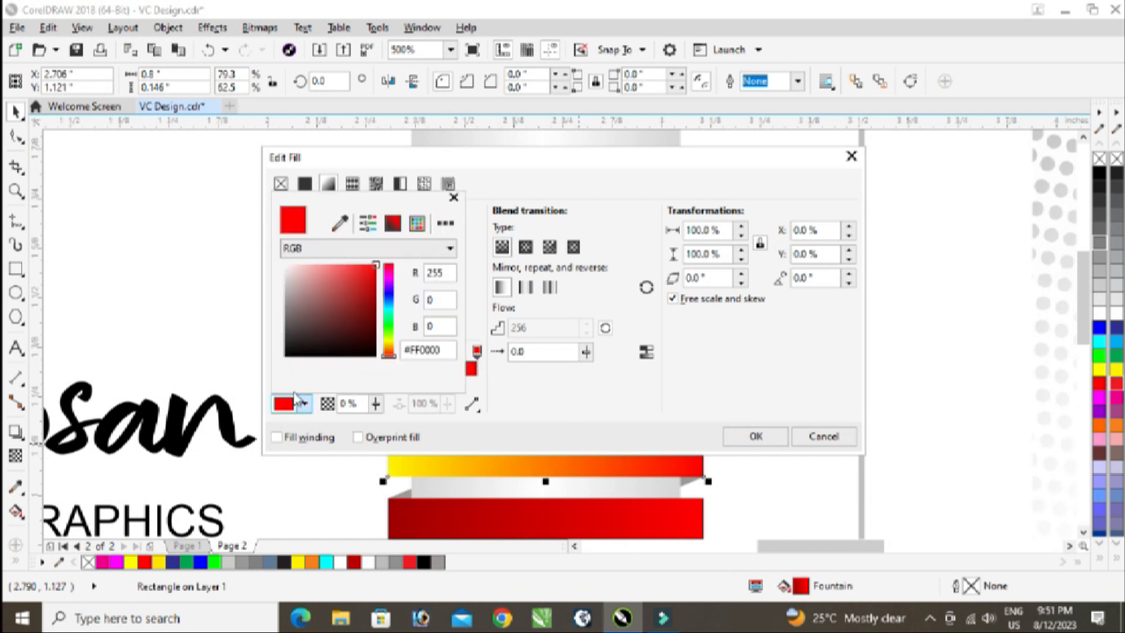
click(393, 344)
click(392, 348)
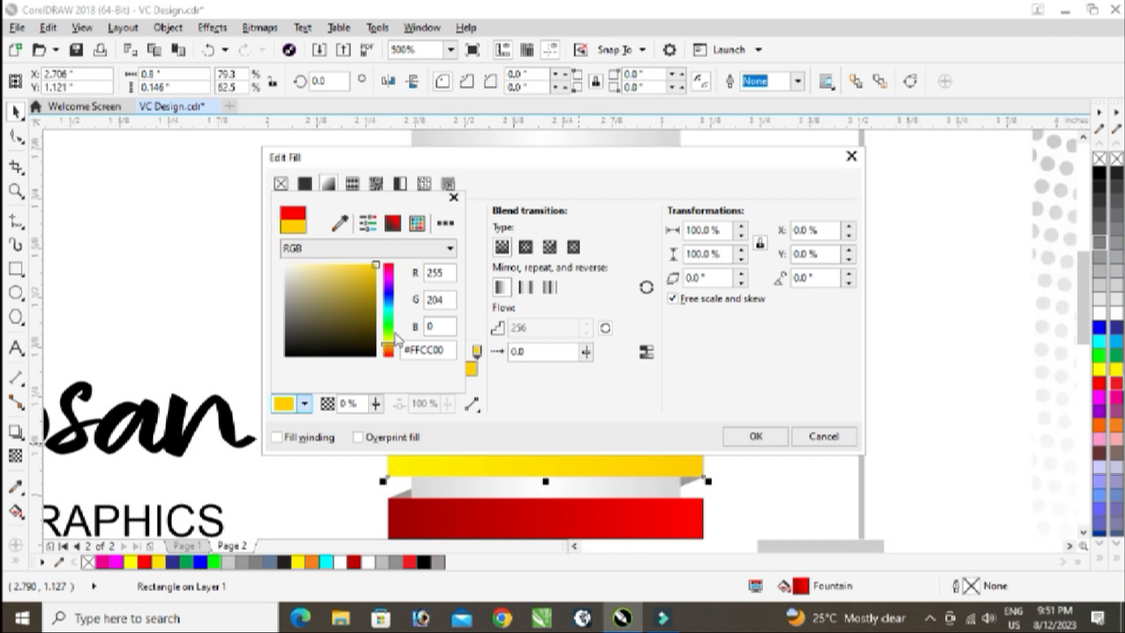
click(390, 350)
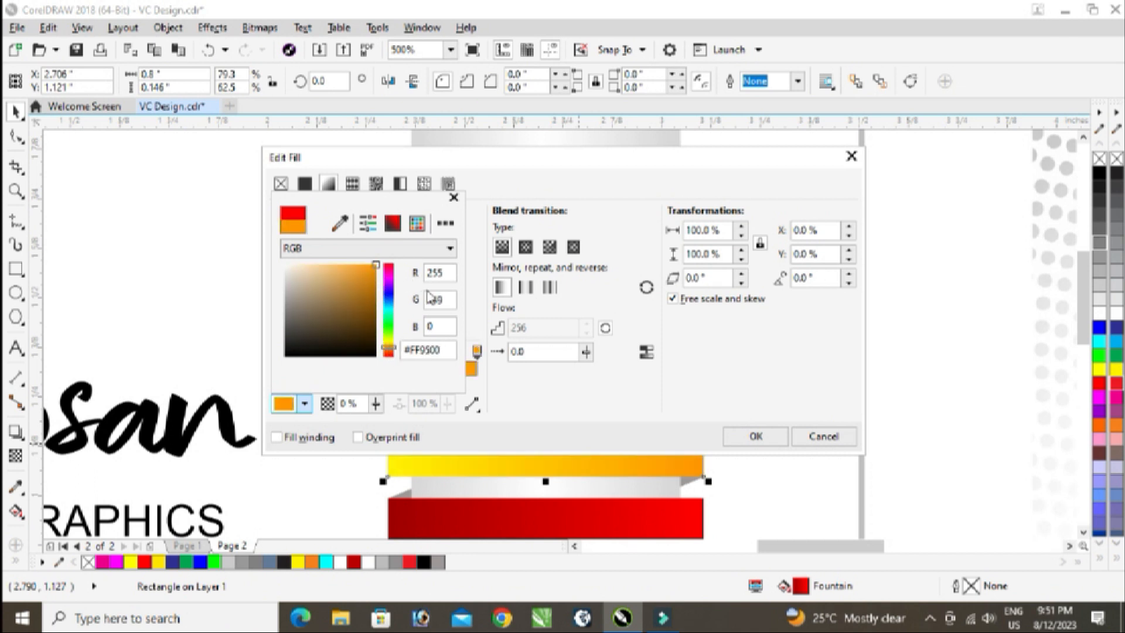
drag(357, 279, 401, 265)
click(568, 413)
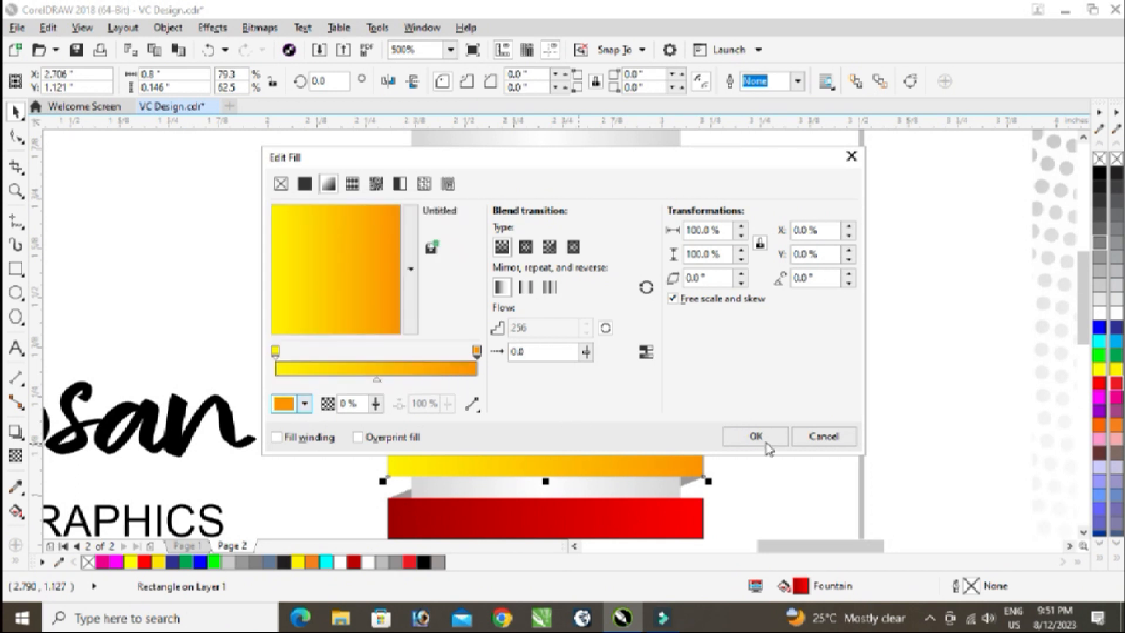
click(756, 436)
Select the fifth ribbon band, directly below the yellow-orange one.
scroll(756, 436, down, 2)
click(801, 405)
scroll(539, 408, up, 1)
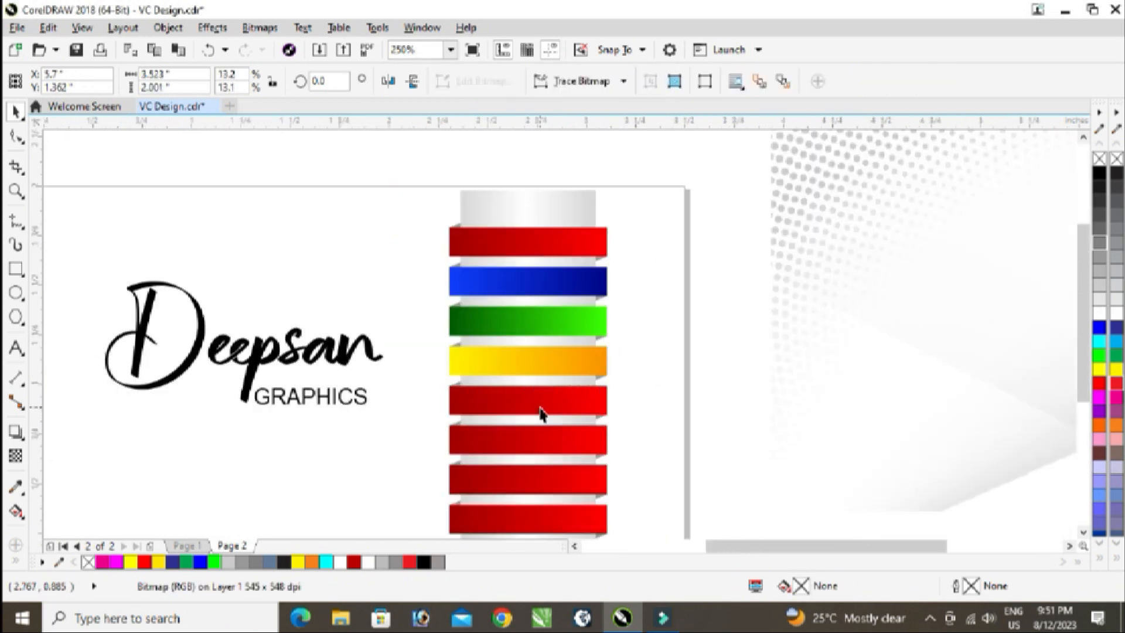
click(538, 408)
scroll(520, 401, up, 2)
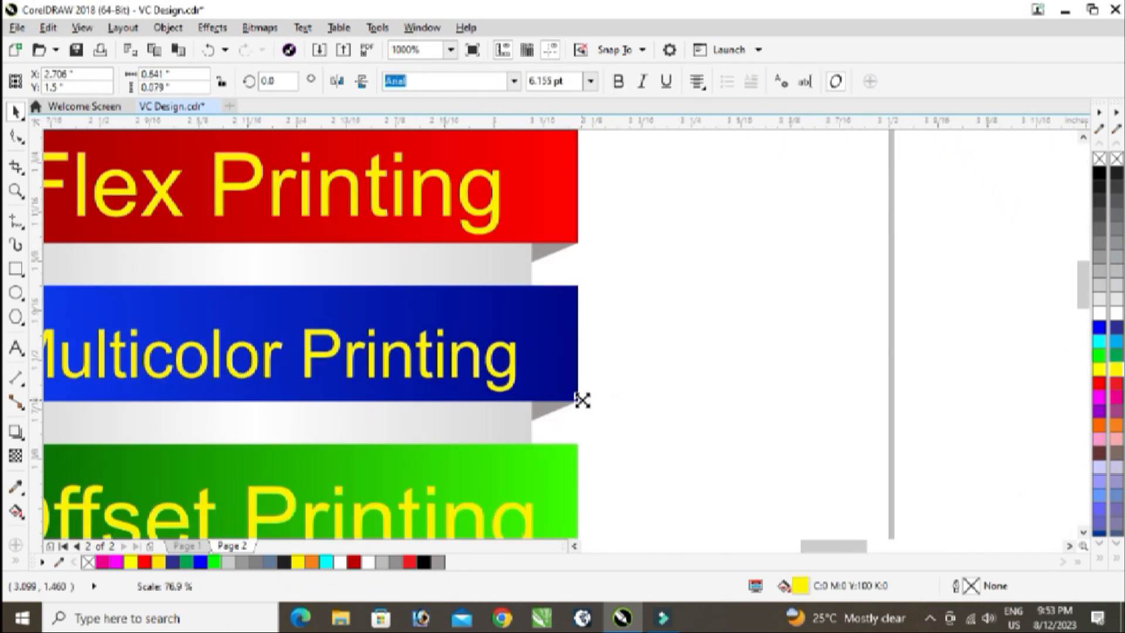
Enlarge the Multicolor Printing label to about 7.2 pt so it nearly spans the blue band, and colour it white.
drag(580, 397, 585, 402)
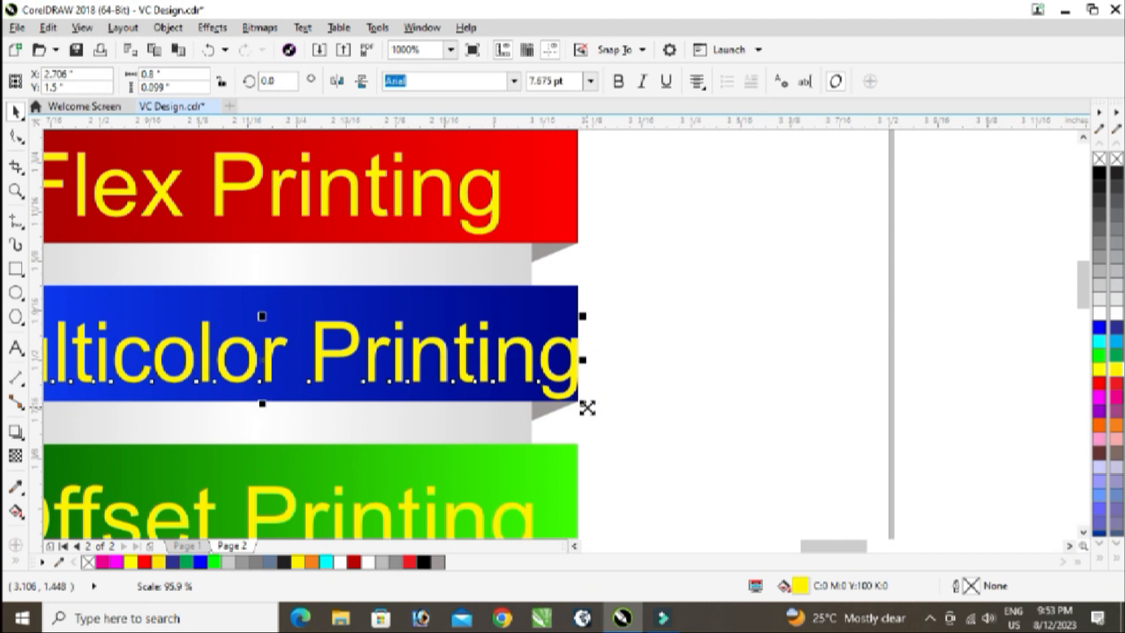
key(ctrl+z)
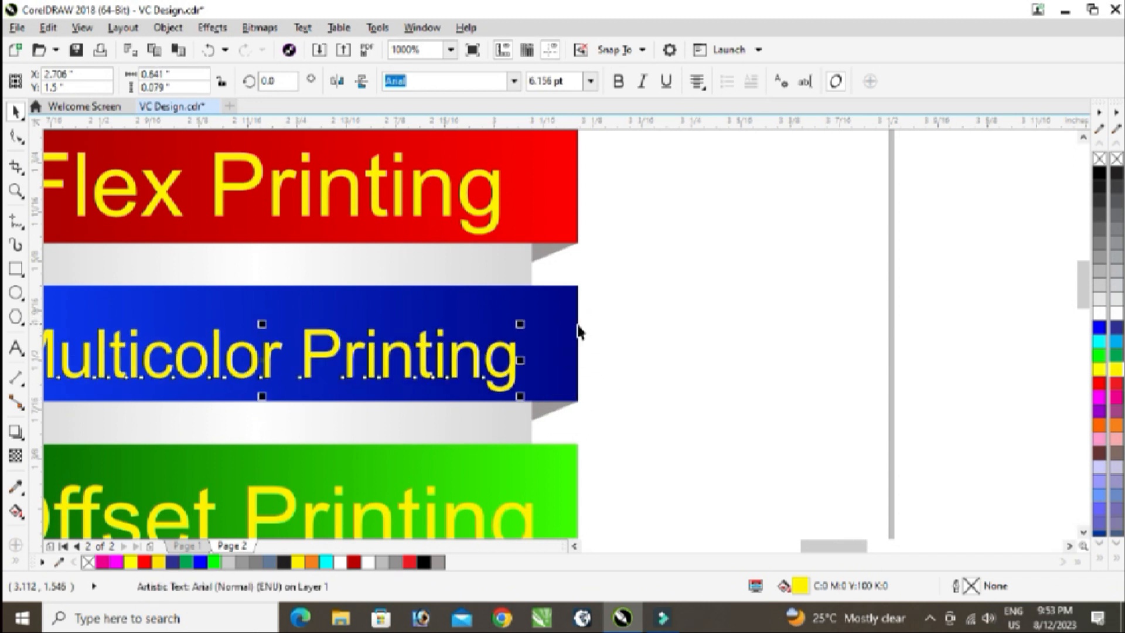
scroll(577, 332, down, 1)
drag(553, 350, 570, 364)
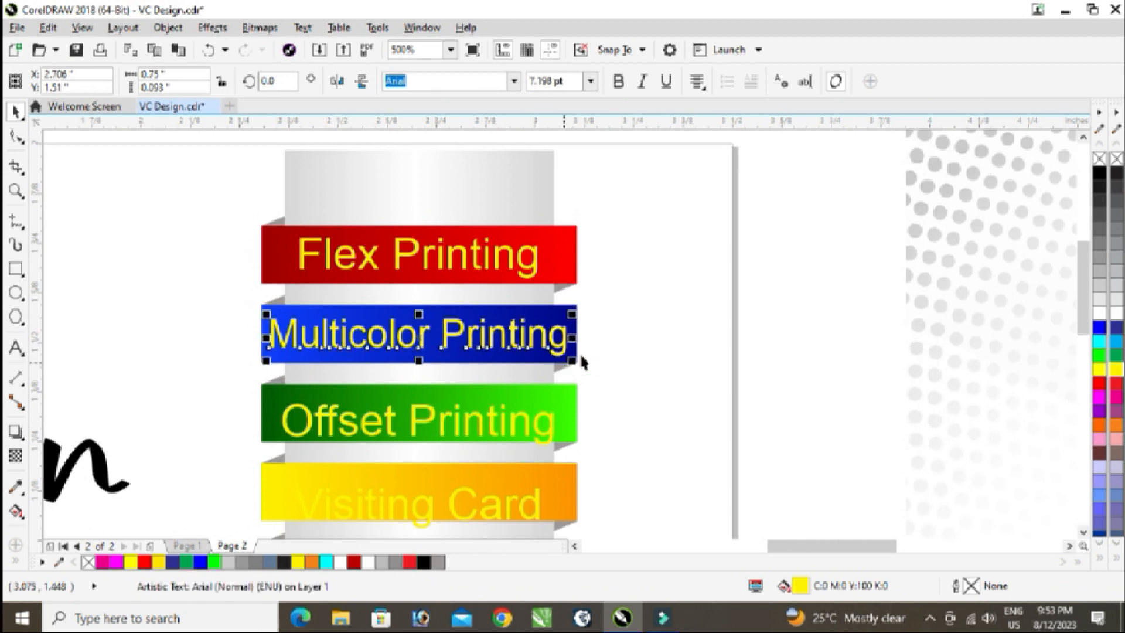
scroll(673, 252, down, 3)
click(673, 252)
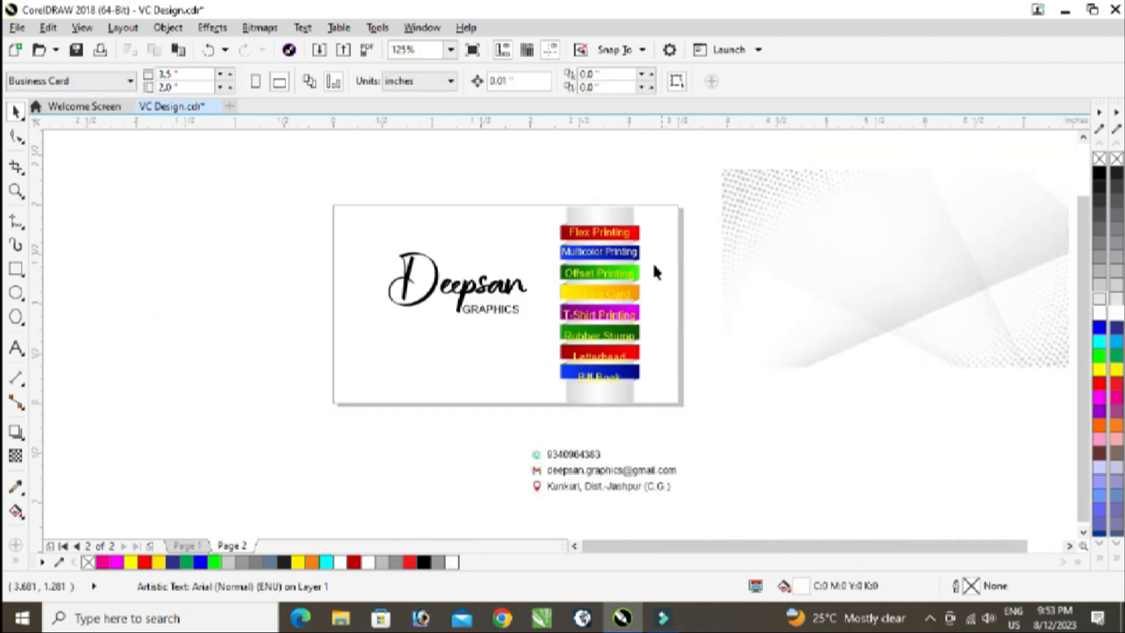
Move the Offset Printing label up slightly to centre it in the green band and colour it white.
scroll(651, 266, up, 2)
click(568, 296)
drag(555, 299, 556, 291)
click(1117, 315)
scroll(704, 307, down, 3)
click(683, 327)
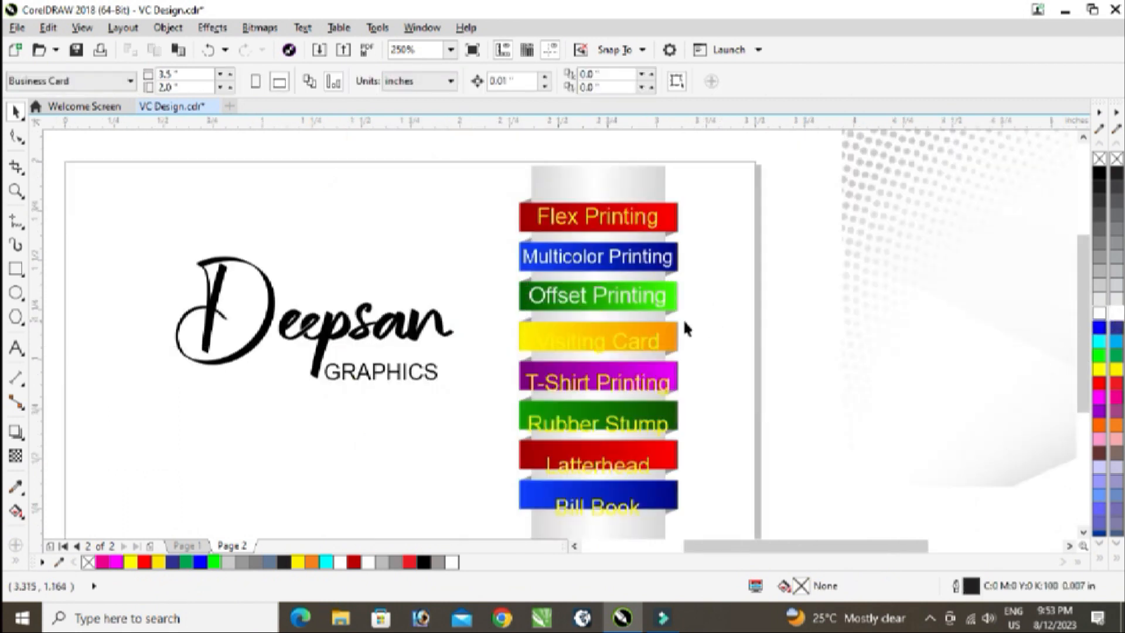
Nudge the Visiting Card label up to the middle of the yellow-orange band and colour it white.
scroll(607, 378, up, 4)
click(589, 405)
key(Up)
key(Up)
key(Up)
key(Up)
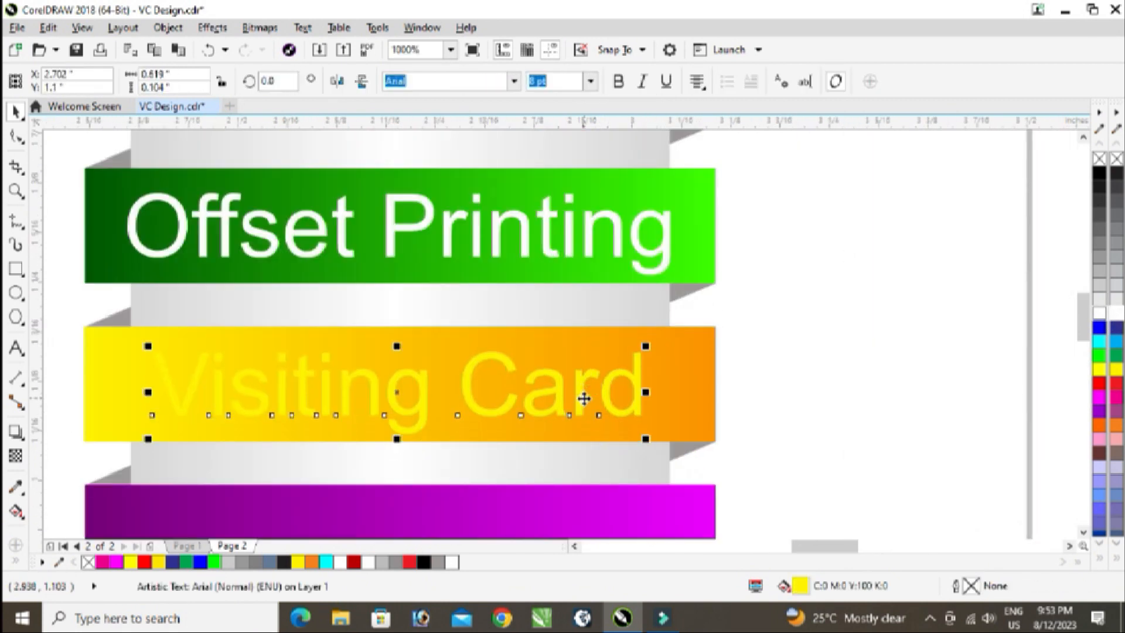
click(1117, 315)
scroll(645, 328, down, 2)
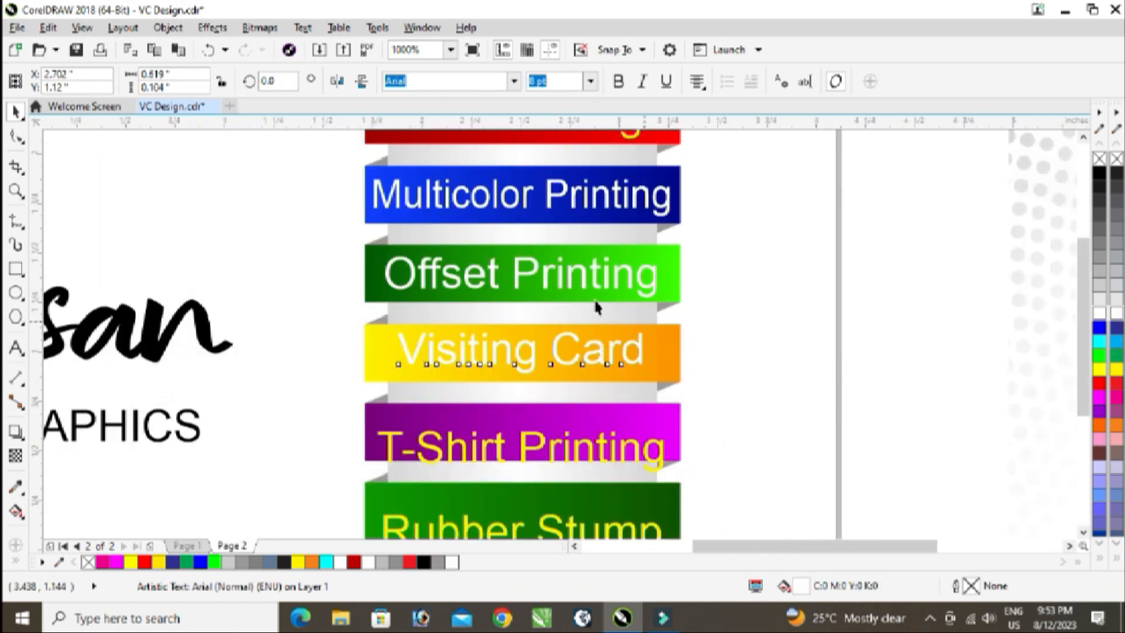
click(684, 347)
Nudge the T-Shirt Printing label up to the middle of the purple band and colour it white.
scroll(586, 381, up, 1)
click(565, 381)
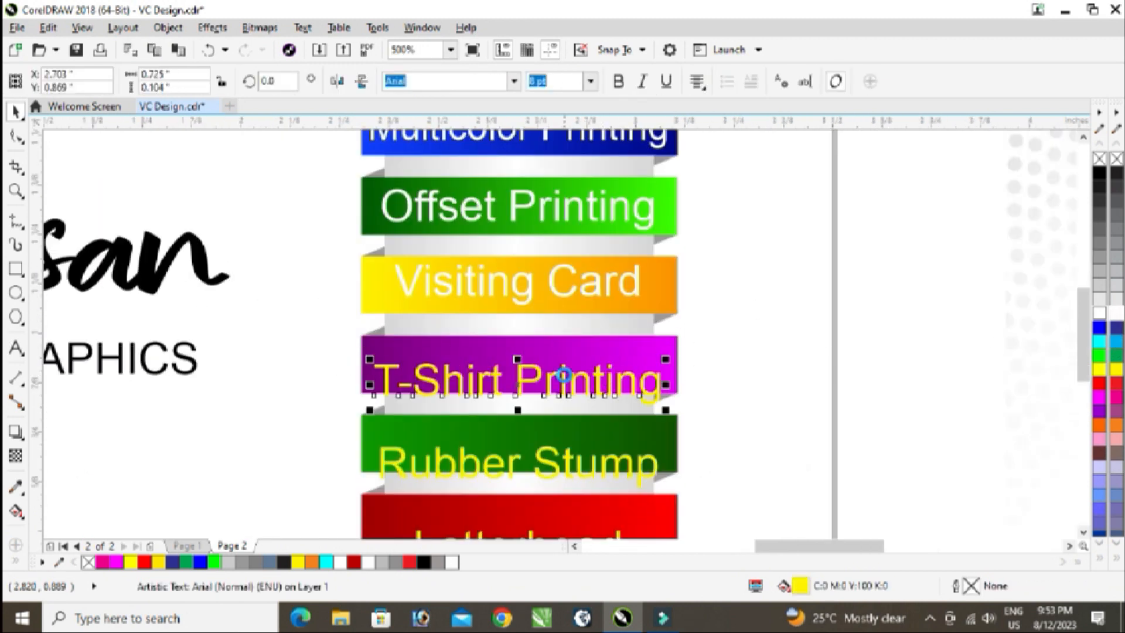
key(Up)
key(Up)
key(Up)
key(Up)
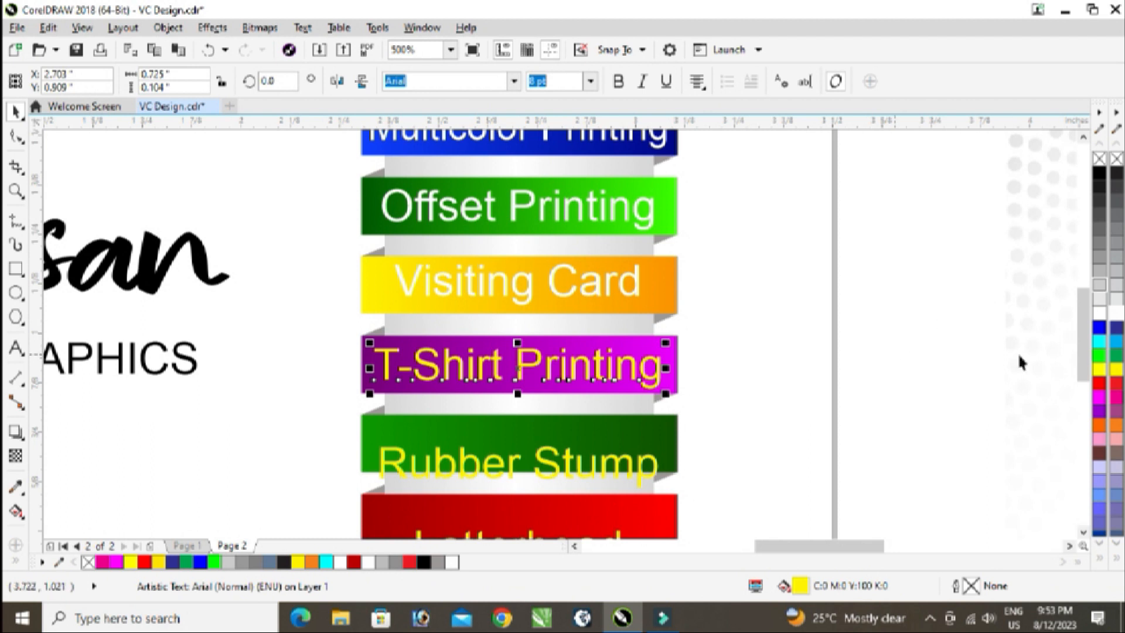
click(1115, 314)
scroll(692, 329, down, 1)
click(720, 385)
Nudge the Rubber Stump label up to the middle of the dark green band and colour it white.
scroll(721, 393, up, 2)
click(527, 425)
scroll(659, 378, down, 1)
key(Up)
key(Up)
key(Up)
key(Up)
key(Up)
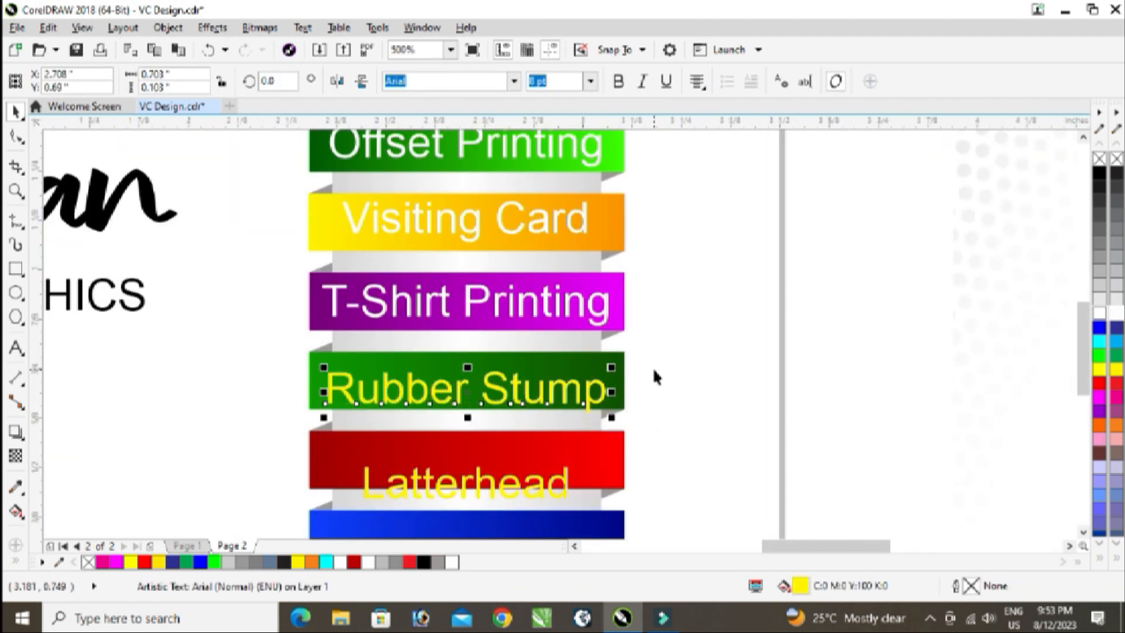
click(1115, 314)
scroll(761, 372, down, 1)
click(761, 372)
Nudge the Latterhead label up to the middle of the lower red band and colour it white.
scroll(578, 387, up, 1)
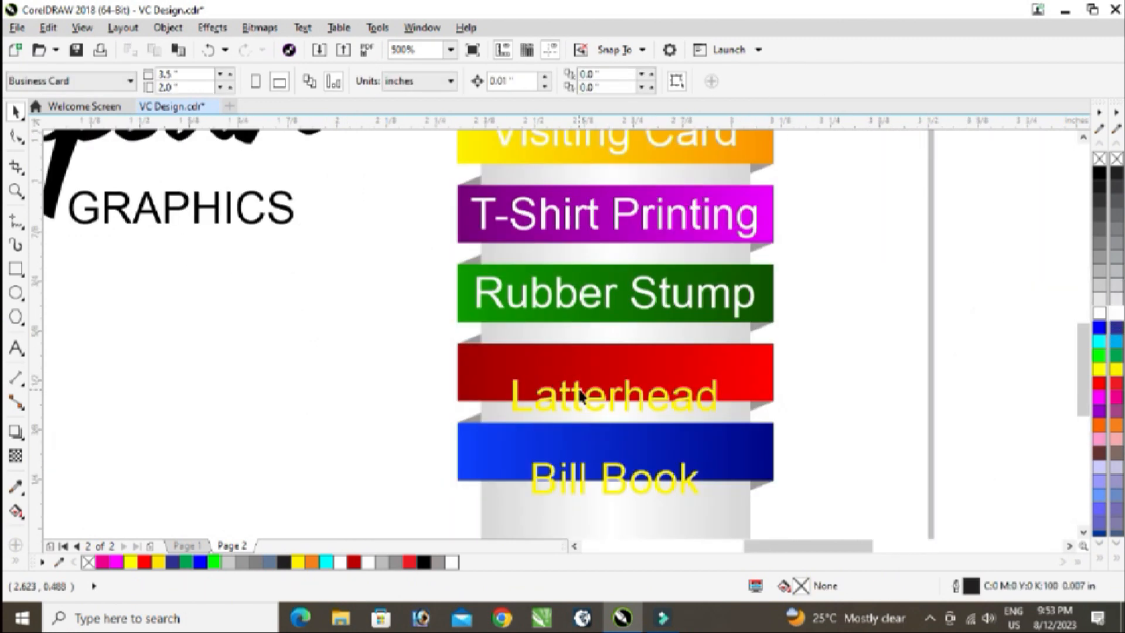
click(578, 387)
key(Up)
key(Up)
key(Up)
key(Up)
key(Up)
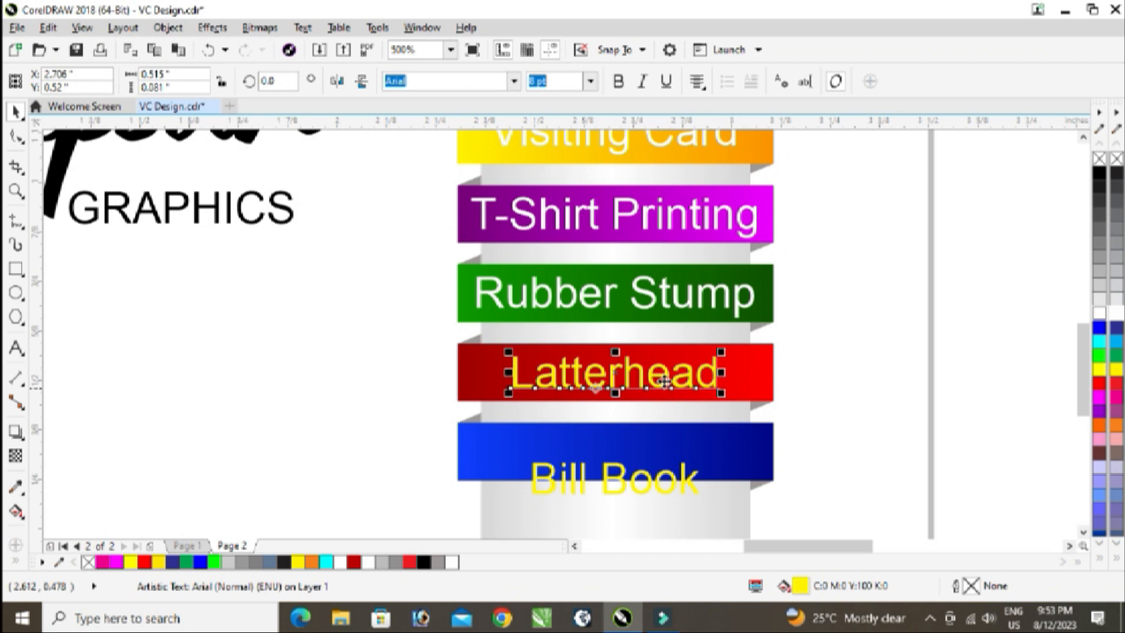
click(1115, 314)
scroll(678, 288, down, 1)
click(756, 346)
Nudge the Bill Book label up to the middle of the lowest blue band and colour it white.
scroll(677, 381, up, 1)
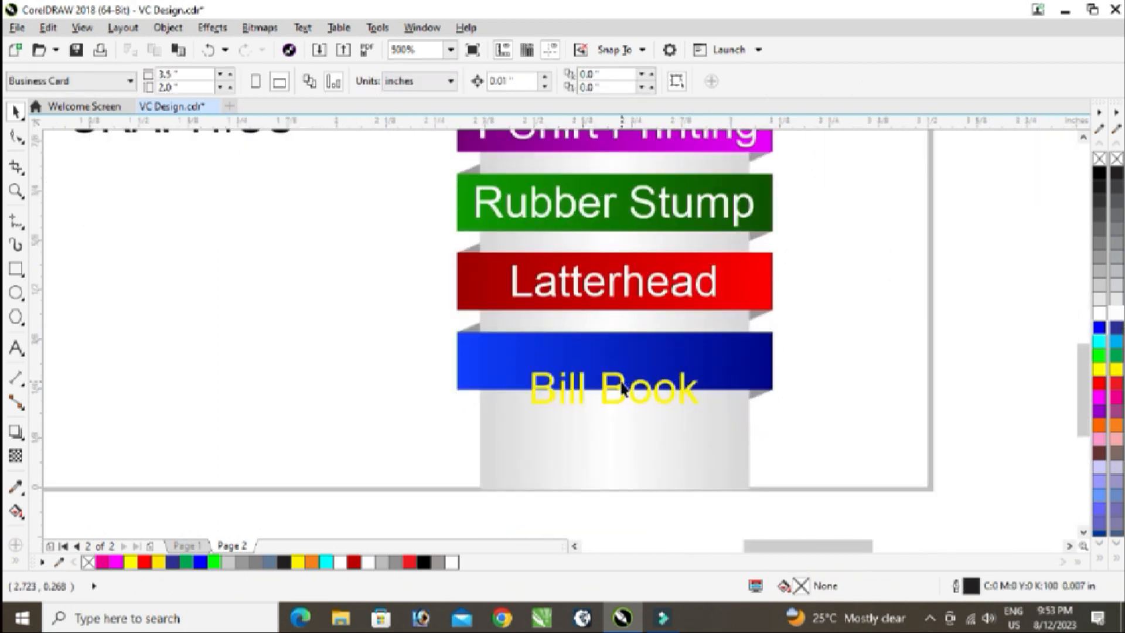
click(622, 381)
key(Up)
key(Up)
key(Up)
key(Up)
key(Up)
key(Up)
key(Up)
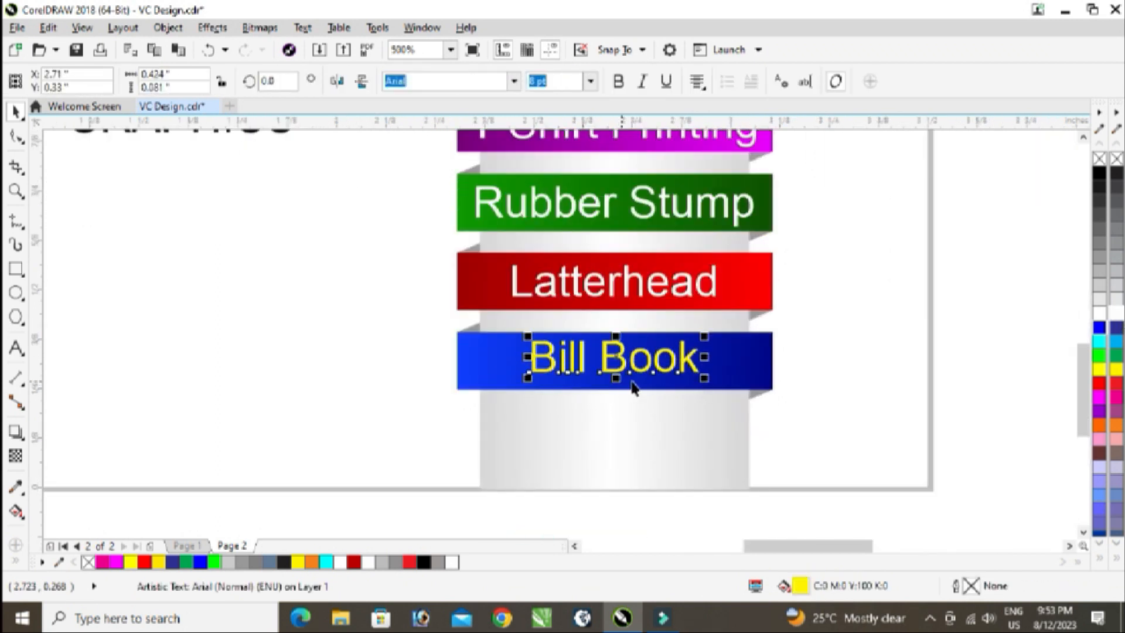
click(1116, 316)
scroll(680, 354, down, 1)
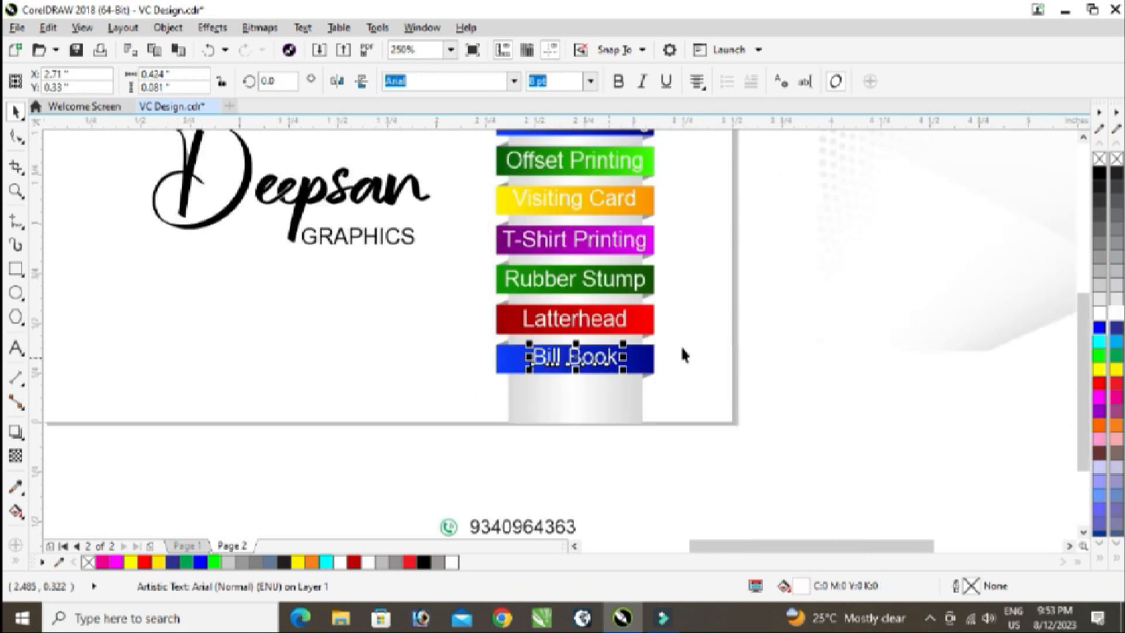
Group all eight service labels, from Bill Book up to Flex Printing.
shift+click(573, 319)
shift+click(592, 280)
shift+click(597, 240)
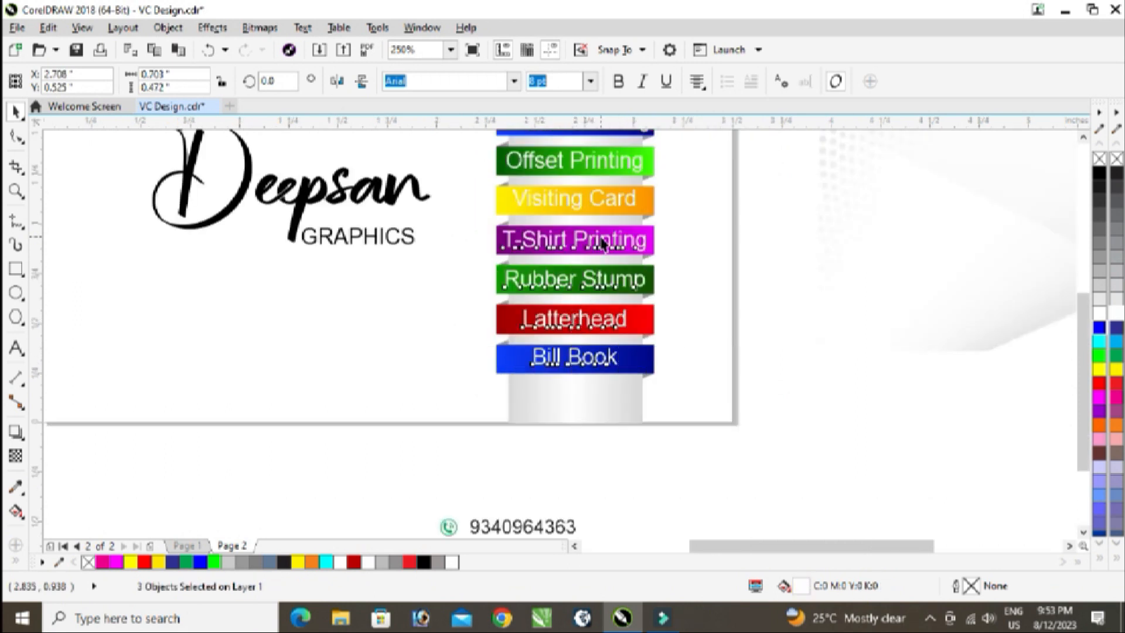
scroll(539, 278, down, 1)
scroll(539, 278, up, 2)
shift+click(569, 238)
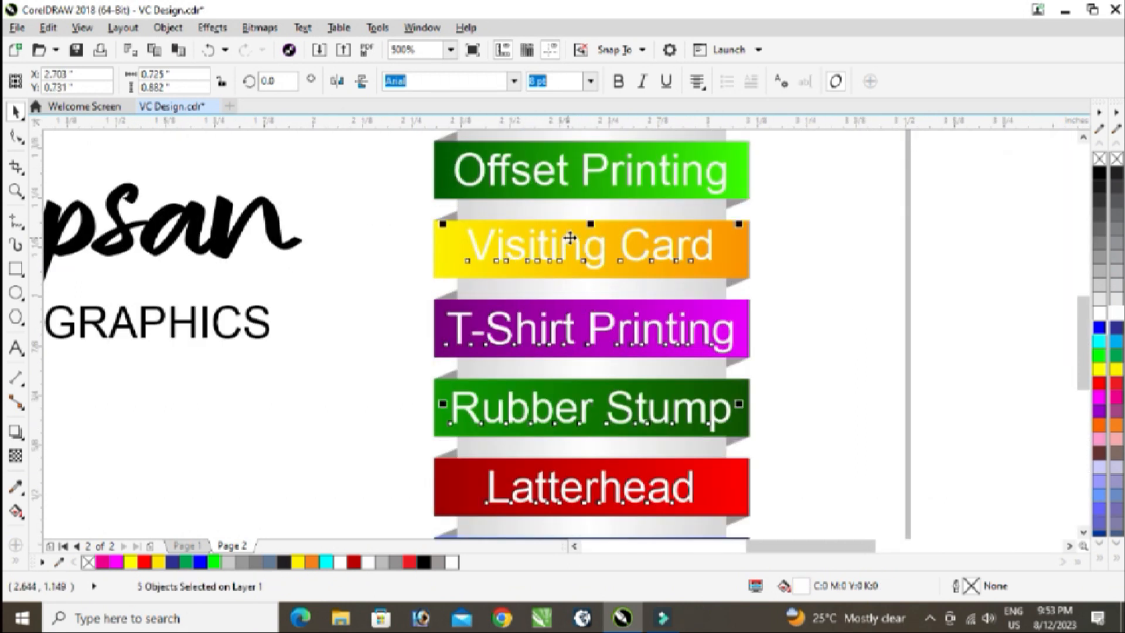
shift+click(602, 178)
scroll(595, 170, down, 1)
scroll(520, 208, up, 1)
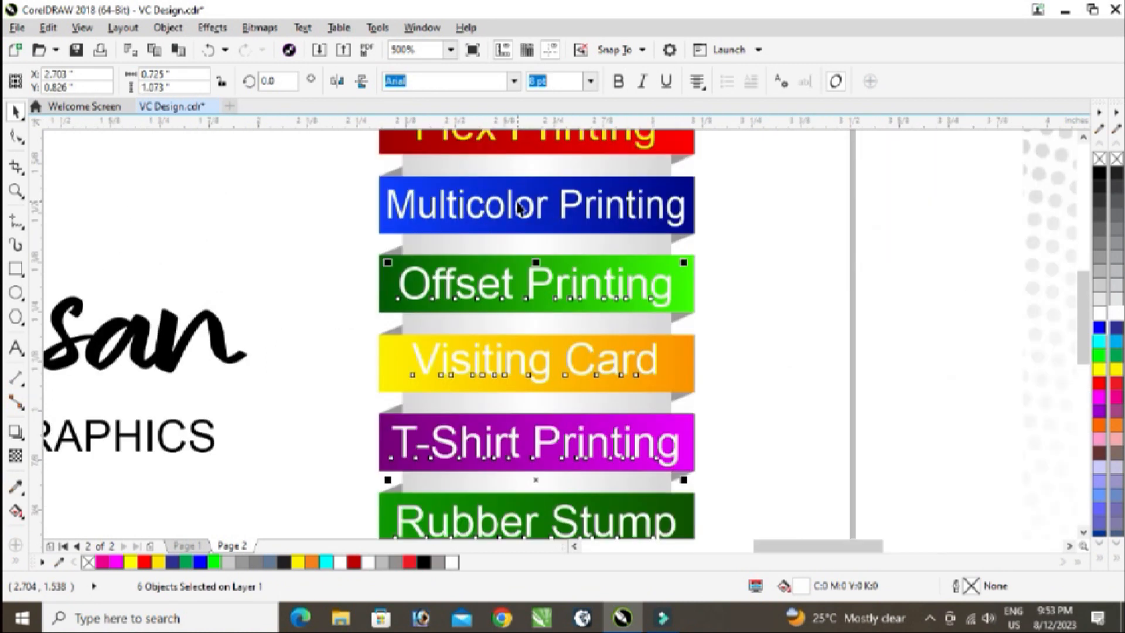
shift+click(511, 202)
scroll(511, 205, down, 1)
scroll(510, 221, up, 2)
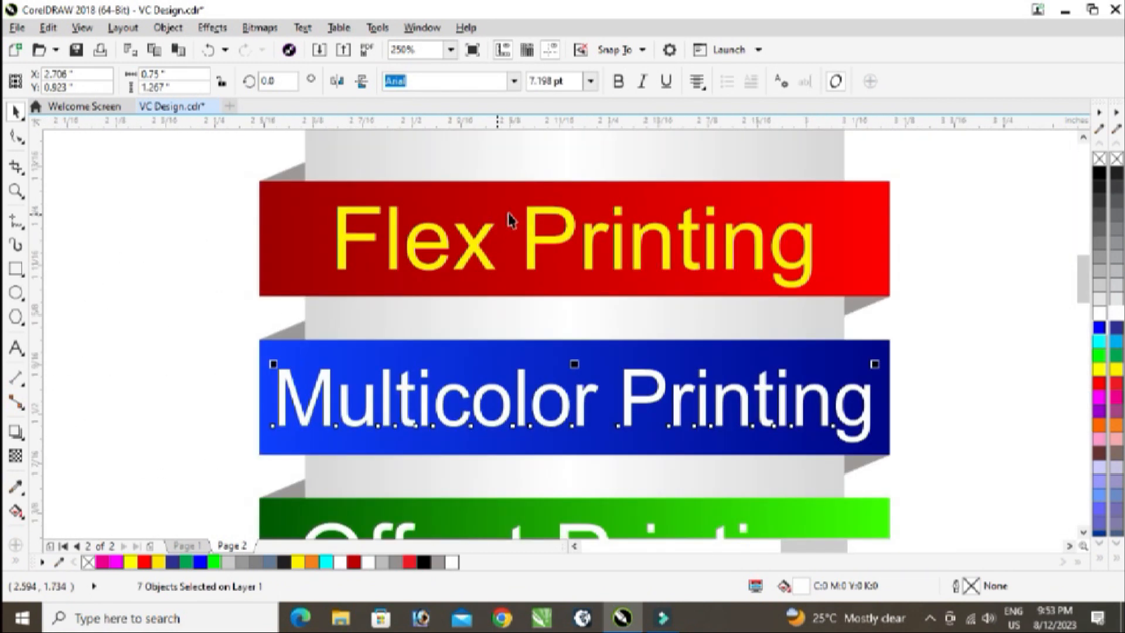
key(ctrl+g)
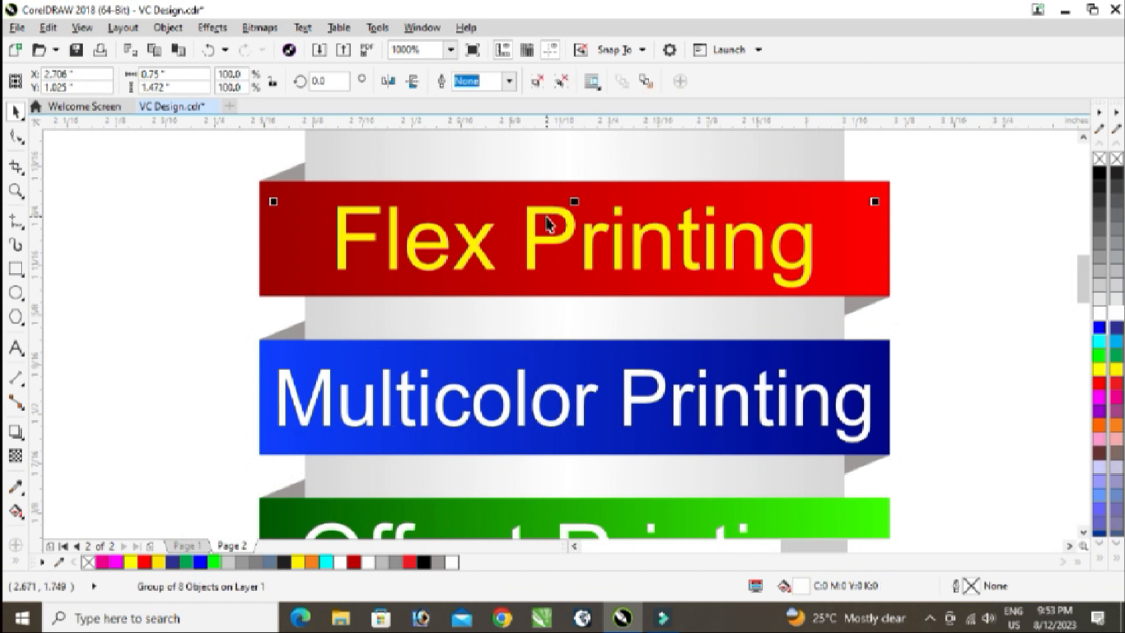
Give the grouped labels a black 0.015625 in outline with rounded corners, set behind the fill and scaling with the object.
key(F12)
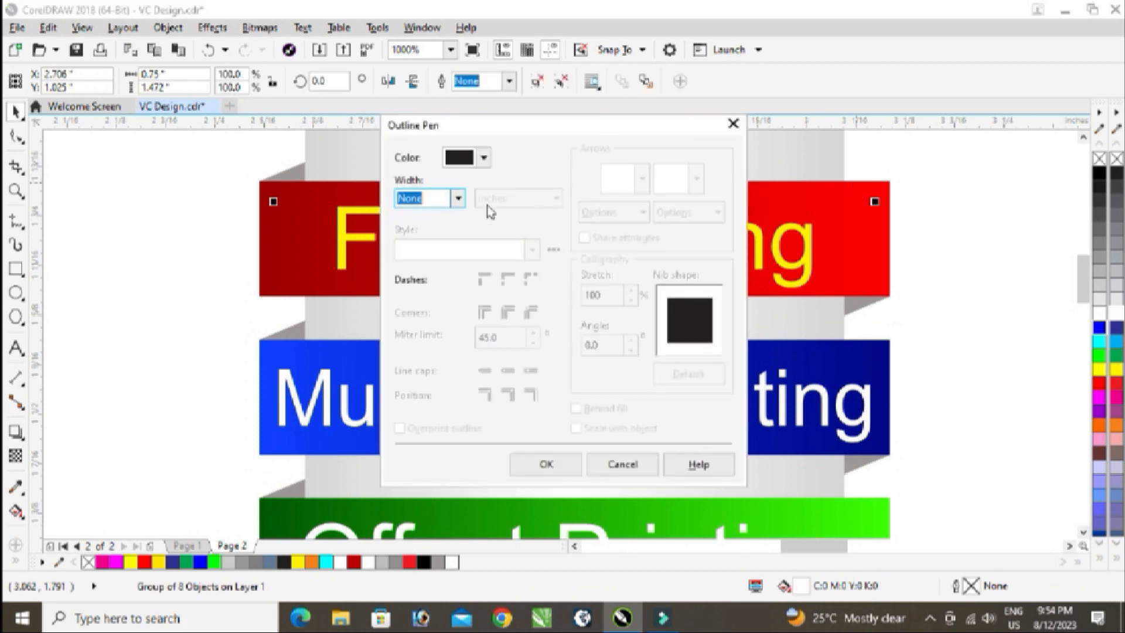
click(457, 200)
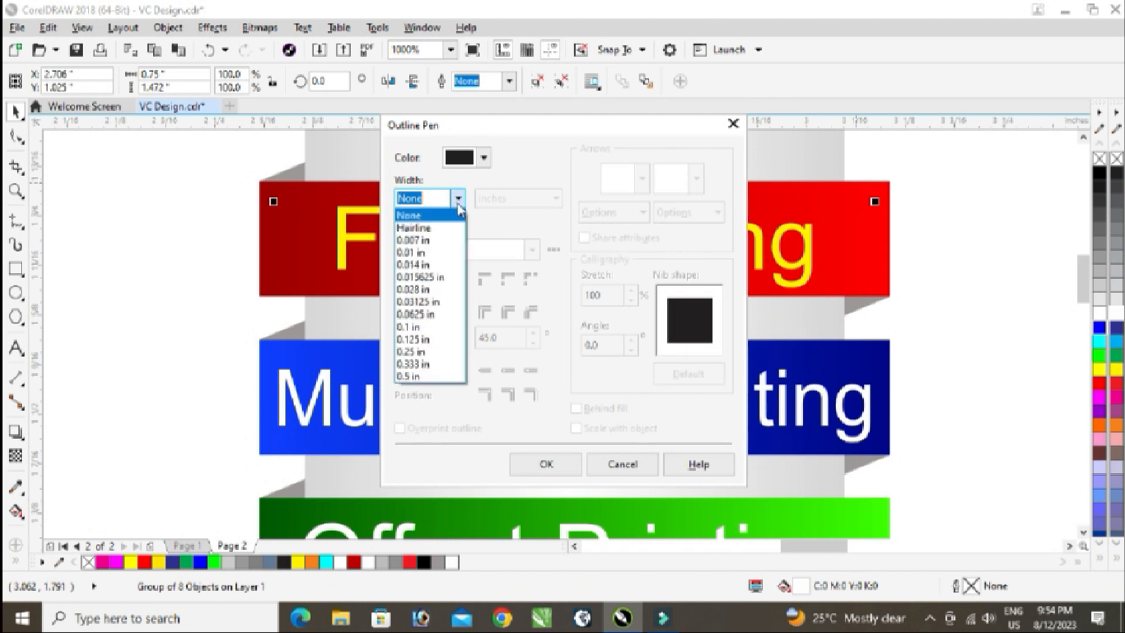
click(427, 277)
click(484, 158)
key(Escape)
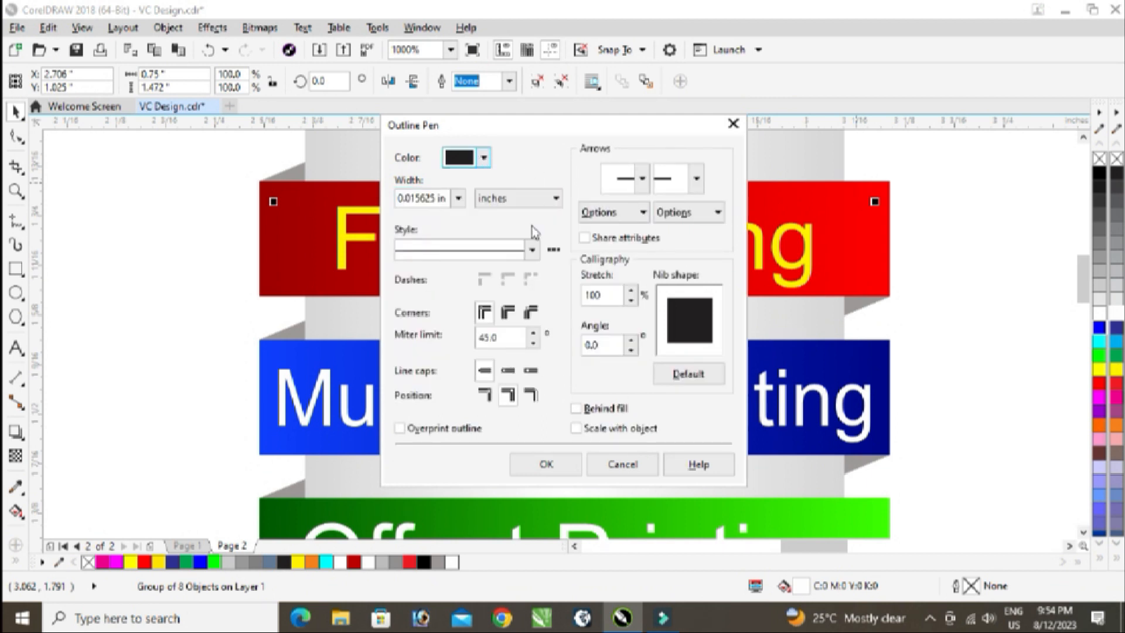
click(510, 313)
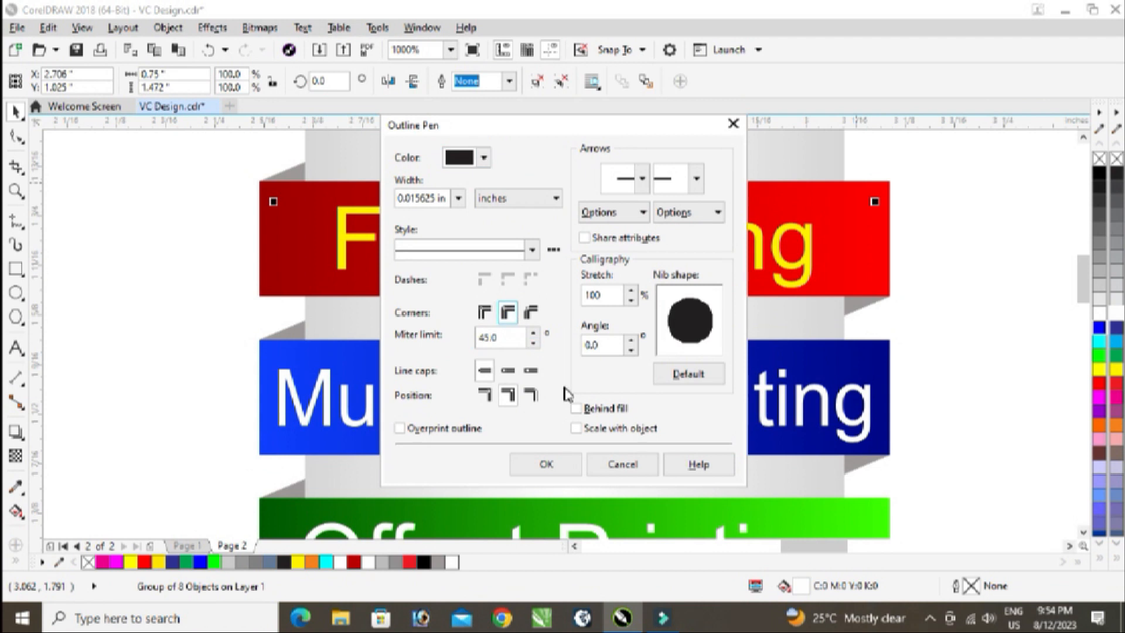
click(545, 466)
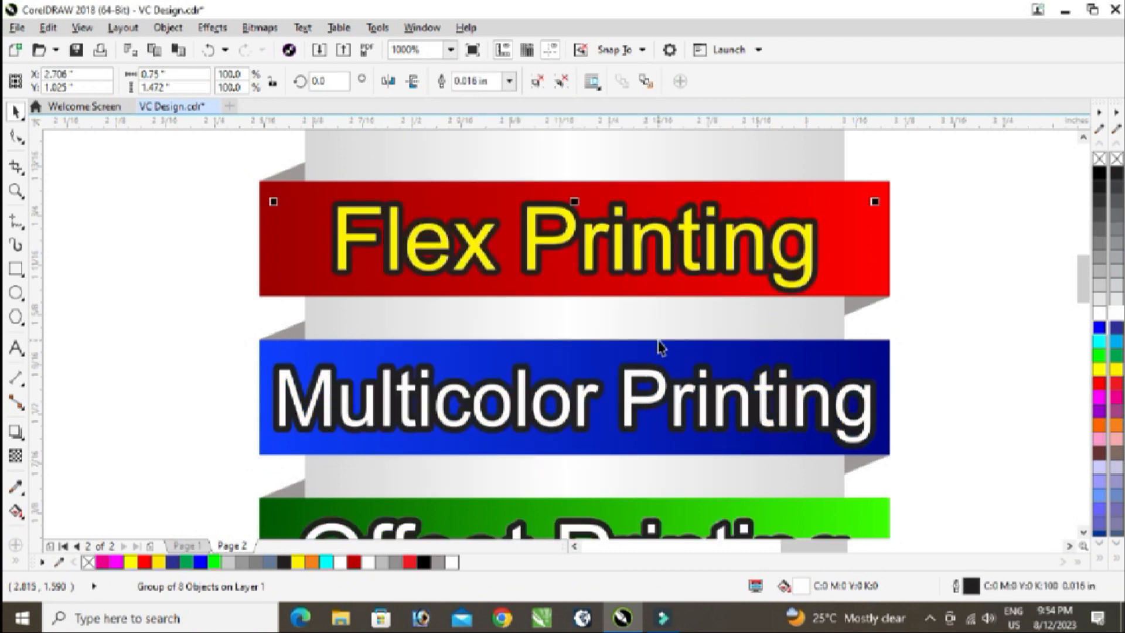
Reduce the outline width of the grouped labels to 0.01 in.
key(F12)
click(458, 198)
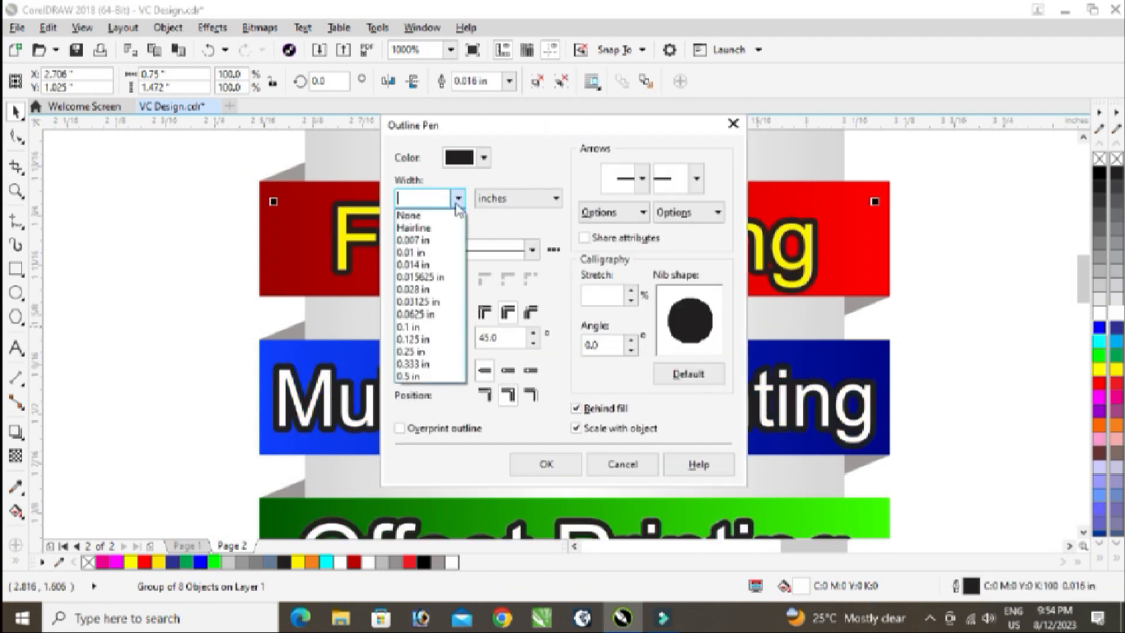
click(410, 252)
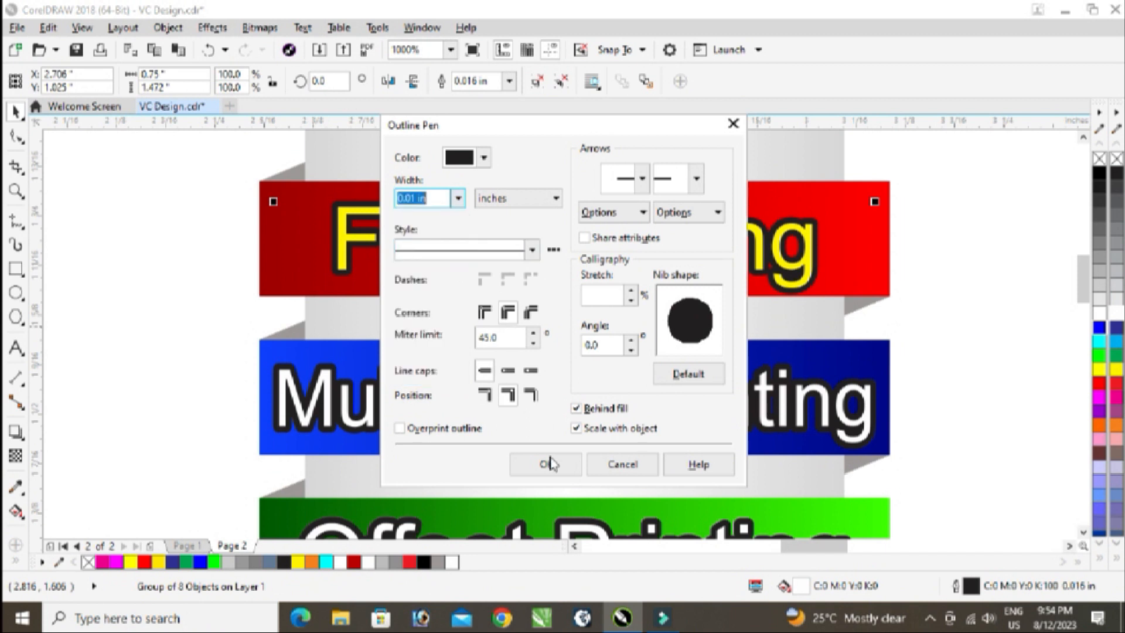
click(545, 465)
scroll(630, 303, down, 5)
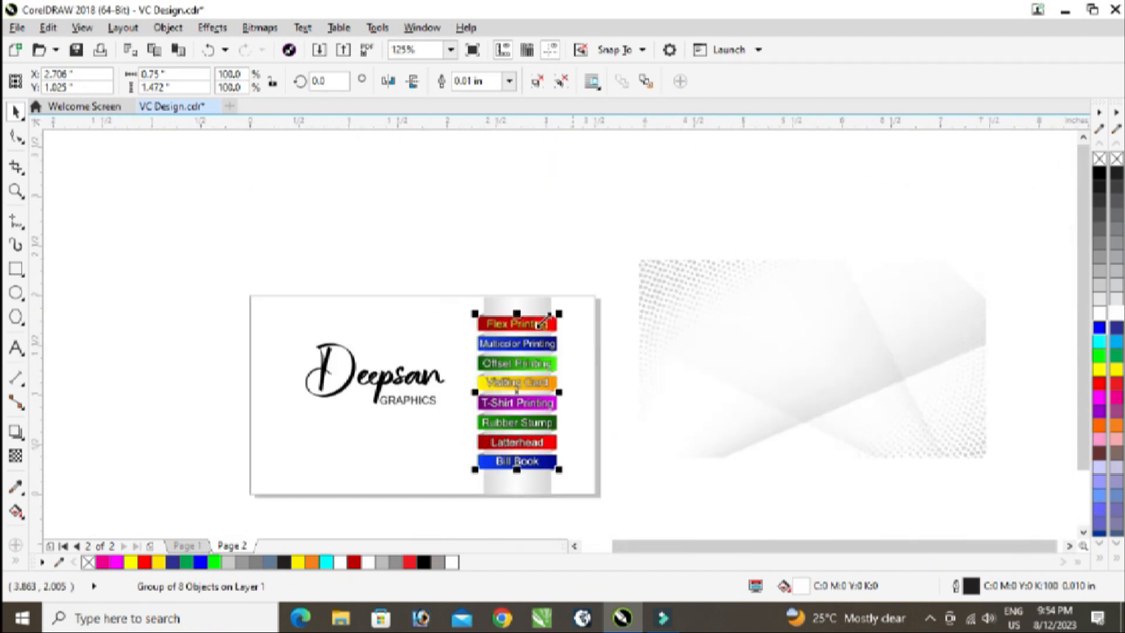
Thin the outline of the grouped service labels to 0.007 in.
scroll(542, 323, up, 3)
key(F12)
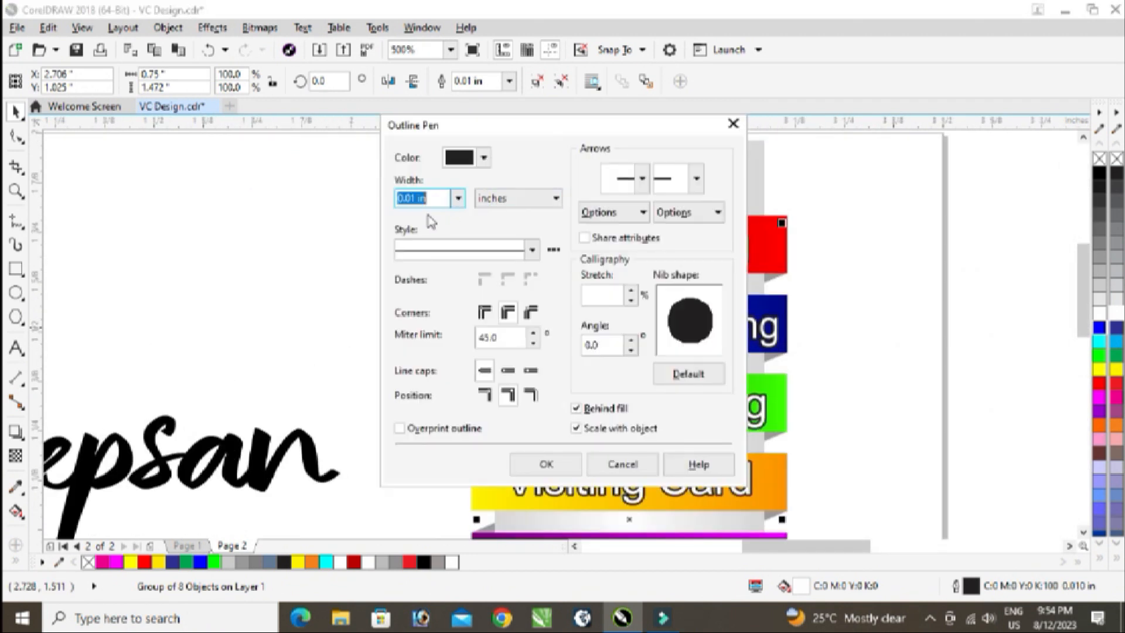
click(458, 198)
click(447, 246)
click(547, 463)
scroll(655, 395, down, 4)
click(644, 375)
scroll(639, 363, up, 2)
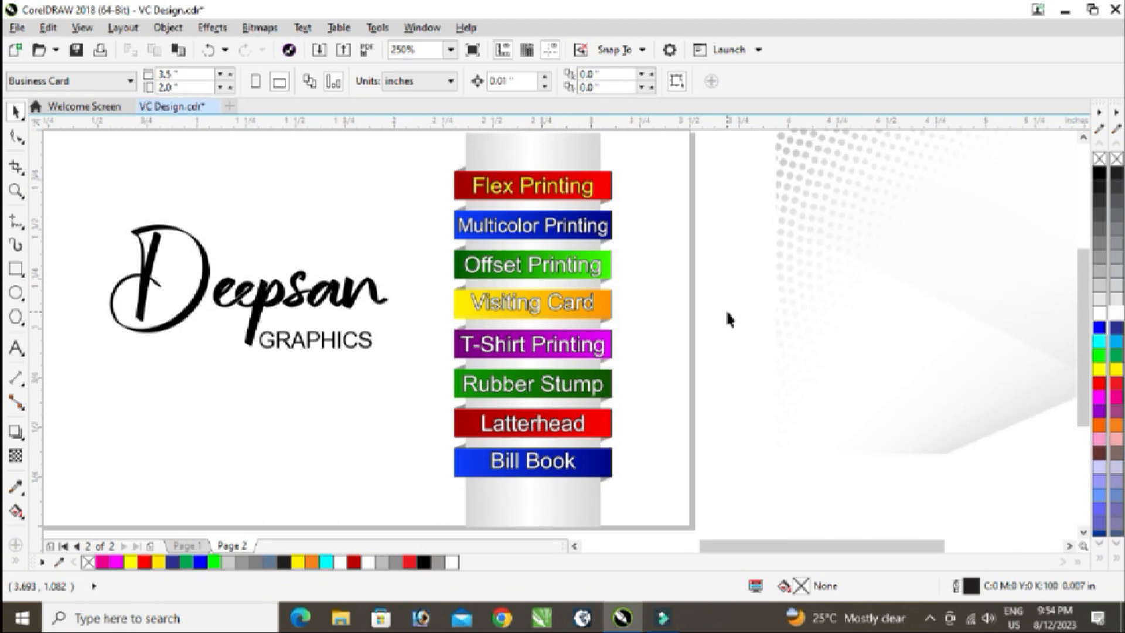
Select the whole Deepsan GRAPHICS logo and move it slightly up and away from the ribbon strip.
click(260, 302)
scroll(371, 280, down, 2)
click(168, 237)
drag(168, 234, 389, 369)
scroll(298, 283, up, 2)
drag(297, 283, 271, 275)
scroll(210, 268, down, 4)
click(209, 268)
Fill the Deepsan lettering with dark red, #C90000.
scroll(209, 268, up, 4)
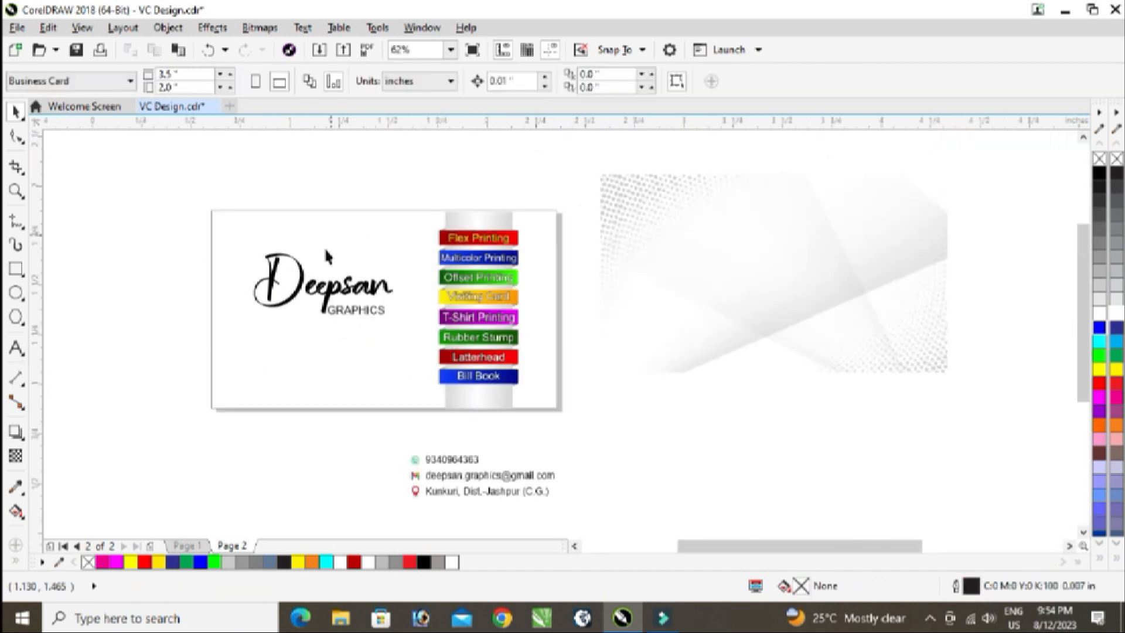
click(271, 290)
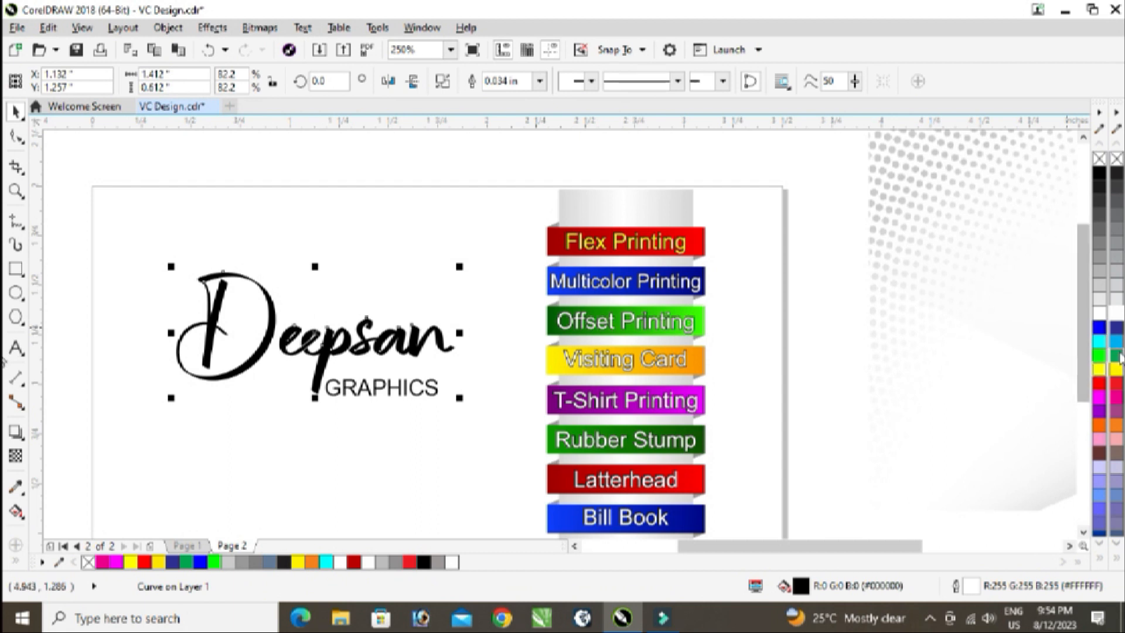
click(1100, 381)
click(1102, 384)
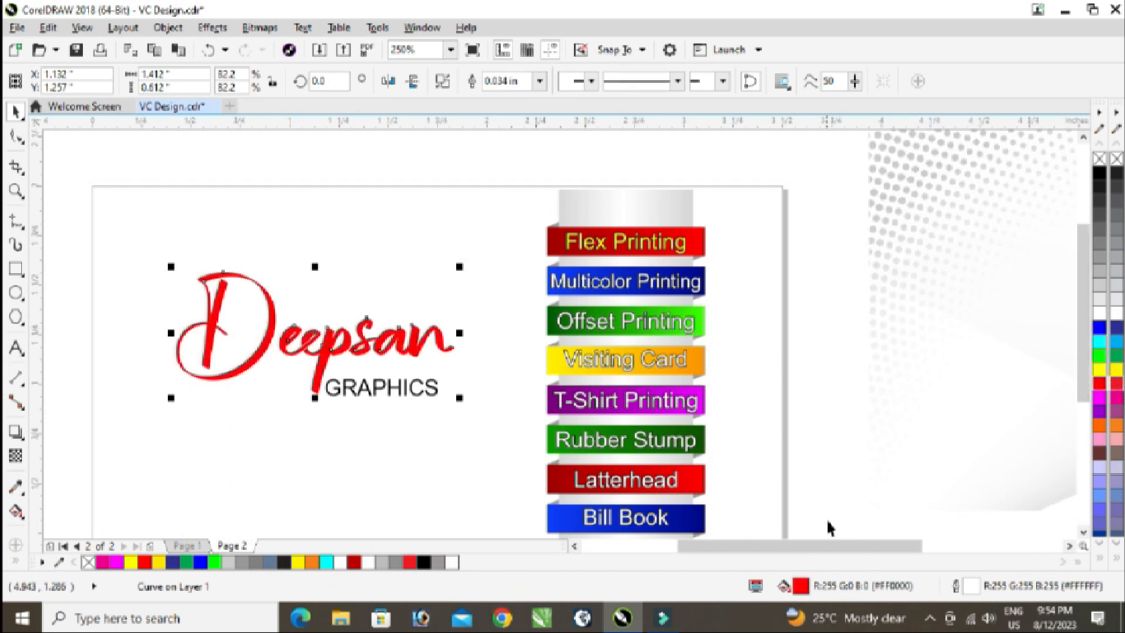
key(shift+F11)
mouse_move(406, 265)
mouse_down()
mouse_move(478, 271)
mouse_move(481, 261)
mouse_up()
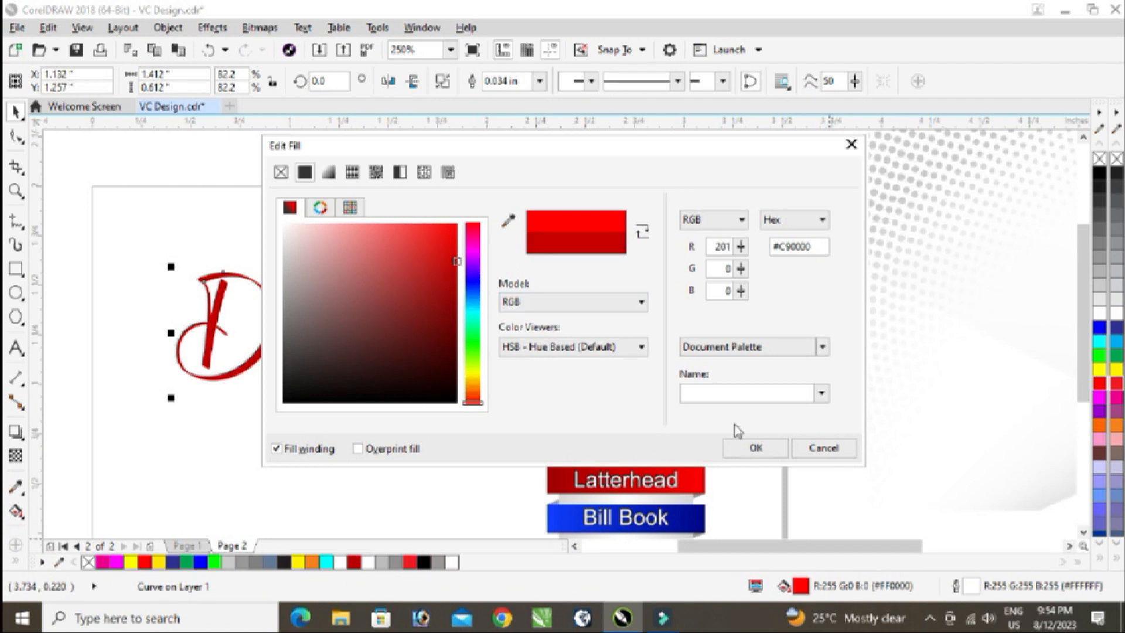
click(733, 445)
click(422, 244)
Colour the GRAPHICS text blue and save the document.
click(375, 390)
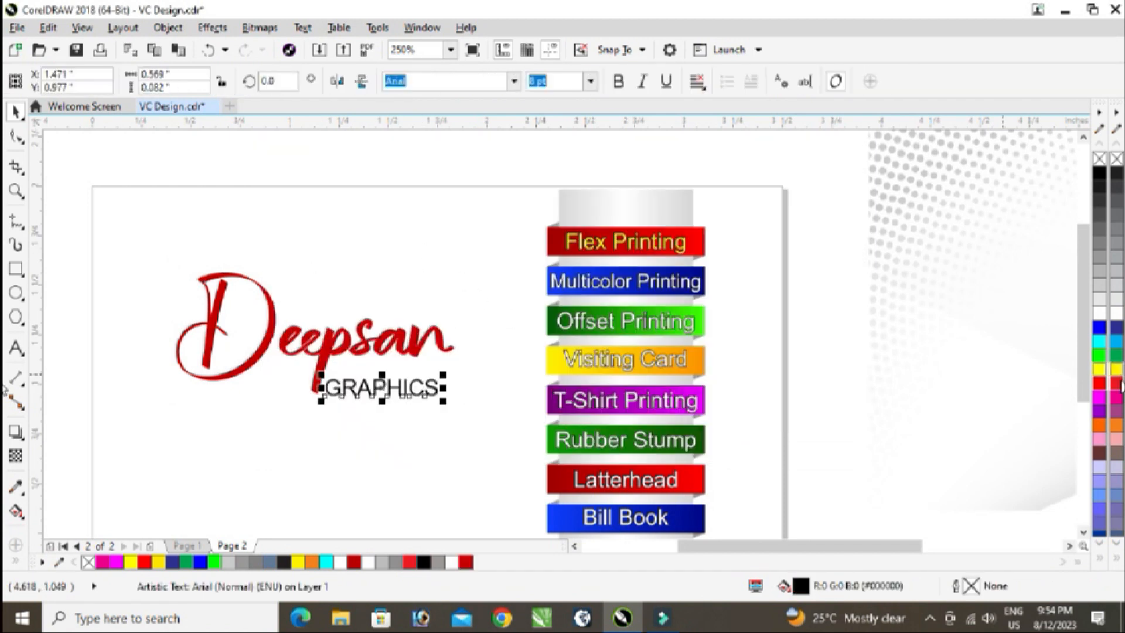
click(1100, 326)
click(459, 207)
scroll(392, 394, up, 2)
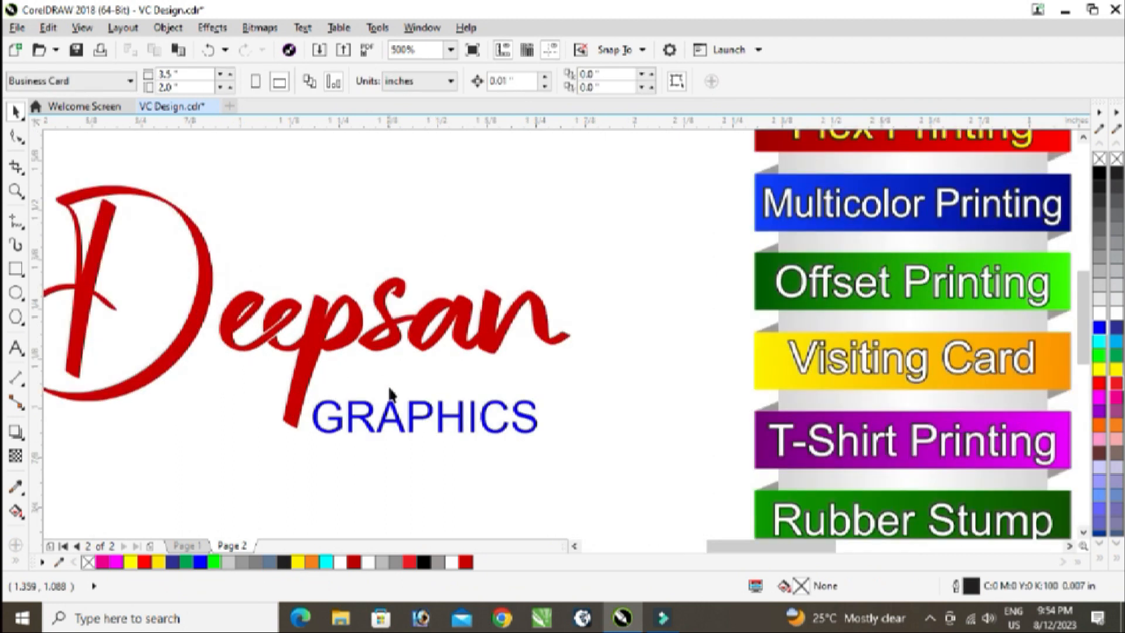
click(380, 421)
scroll(476, 214, down, 2)
click(459, 222)
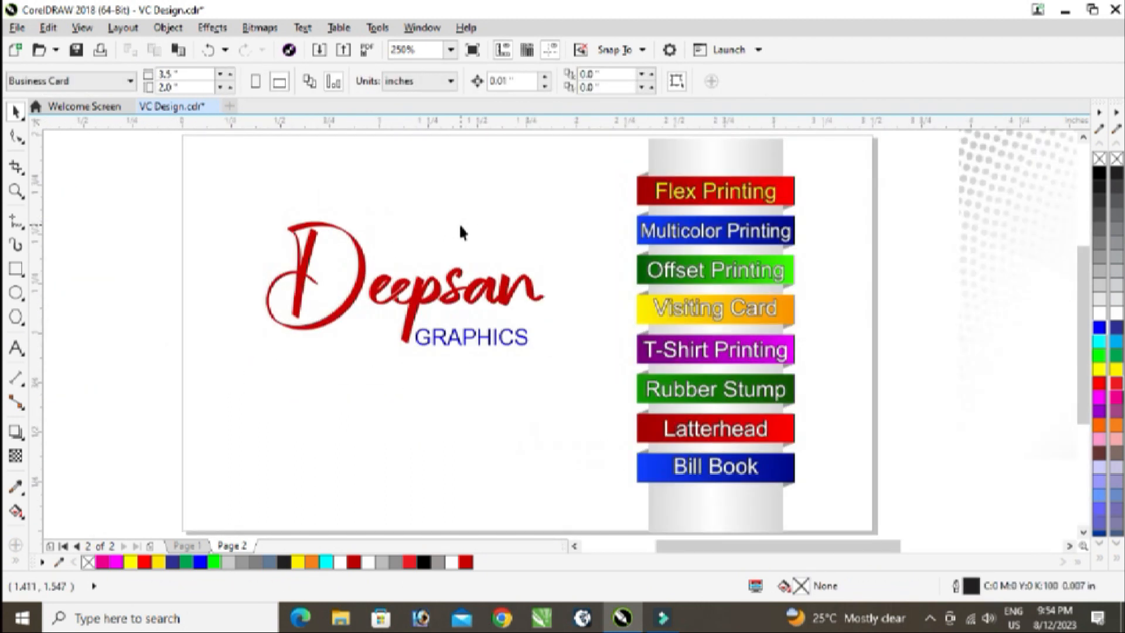
key(ctrl+s)
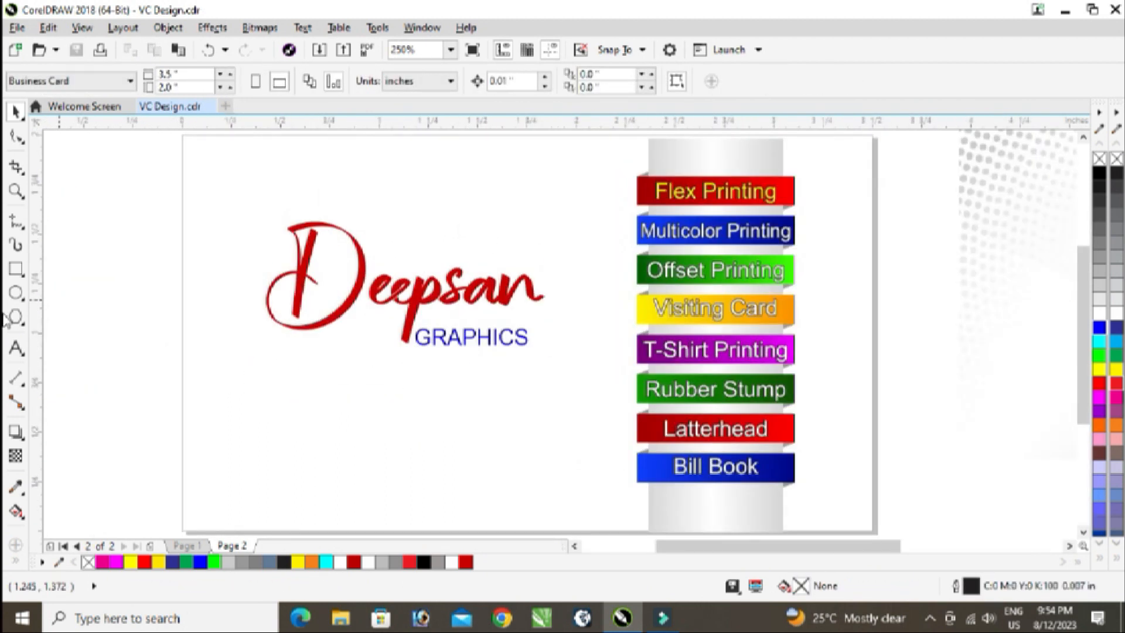
Draw an ellipse over the "psan" letters of the logo and adjust its sides to about 0.44 × 0.304 in.
click(16, 293)
scroll(432, 278, up, 4)
mouse_move(476, 244)
mouse_down()
mouse_move(620, 367)
mouse_move(781, 410)
mouse_move(809, 477)
mouse_up()
click(15, 111)
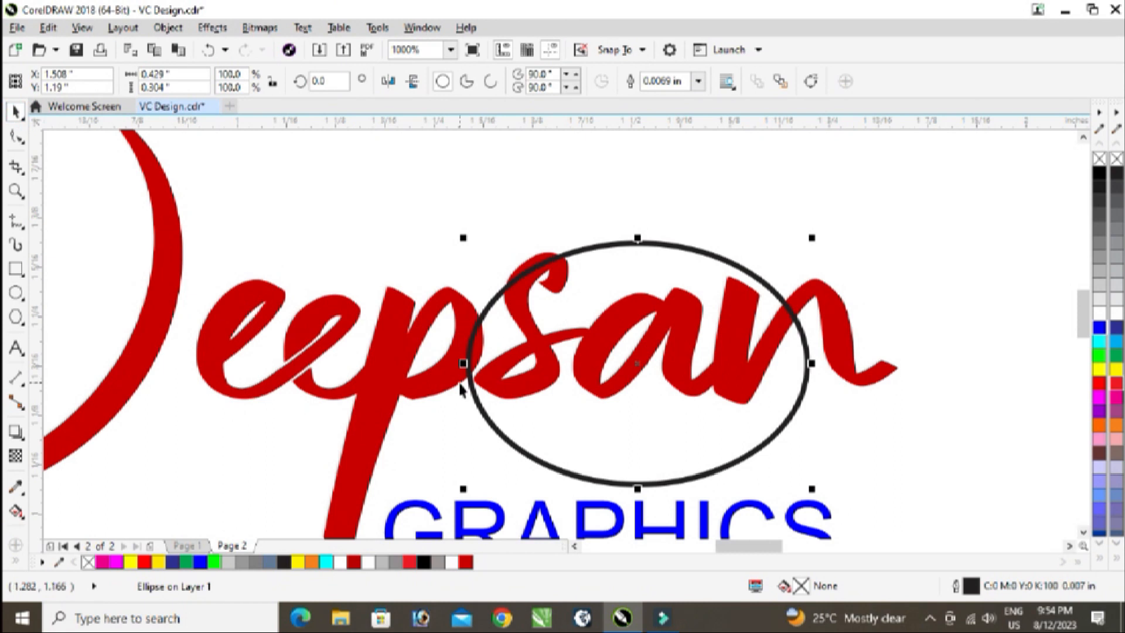
drag(463, 364, 423, 364)
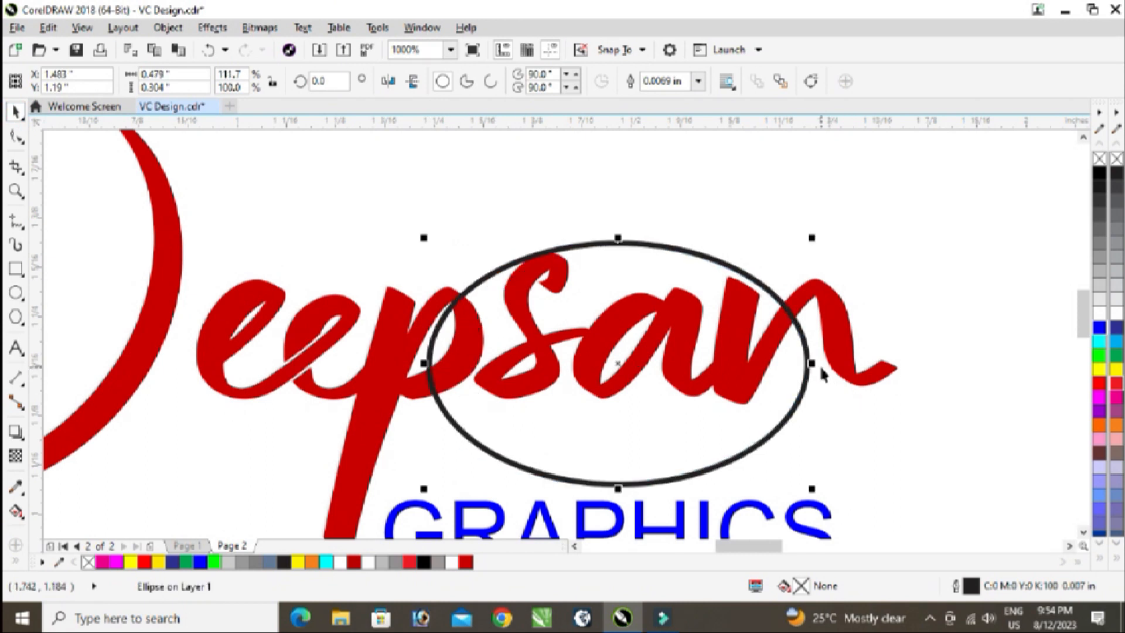
drag(812, 364, 762, 403)
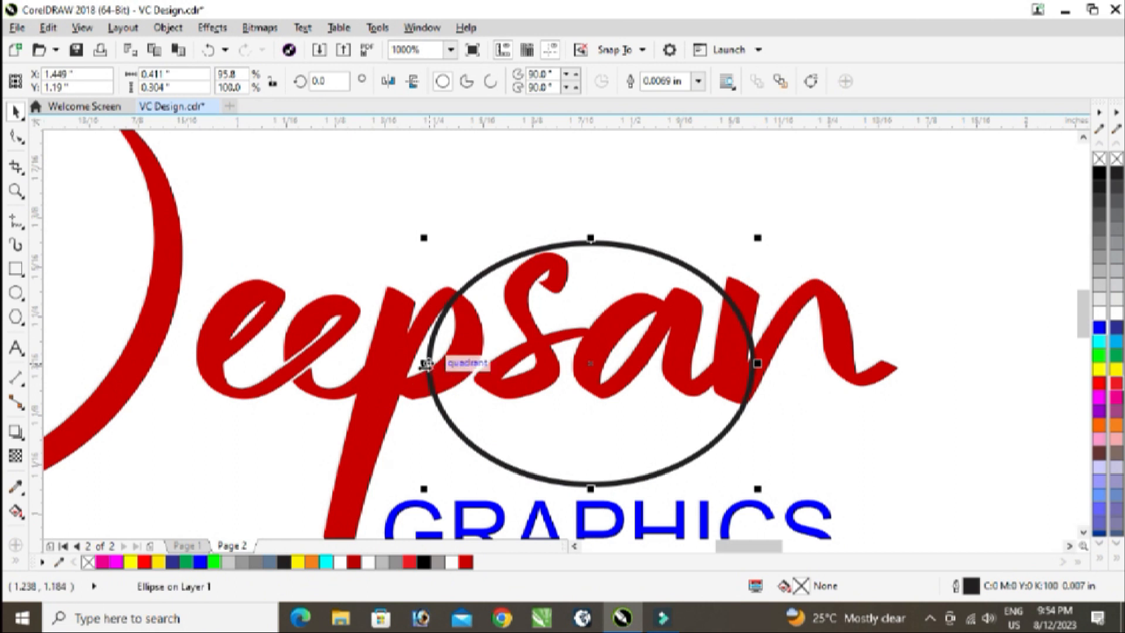
drag(419, 366, 398, 365)
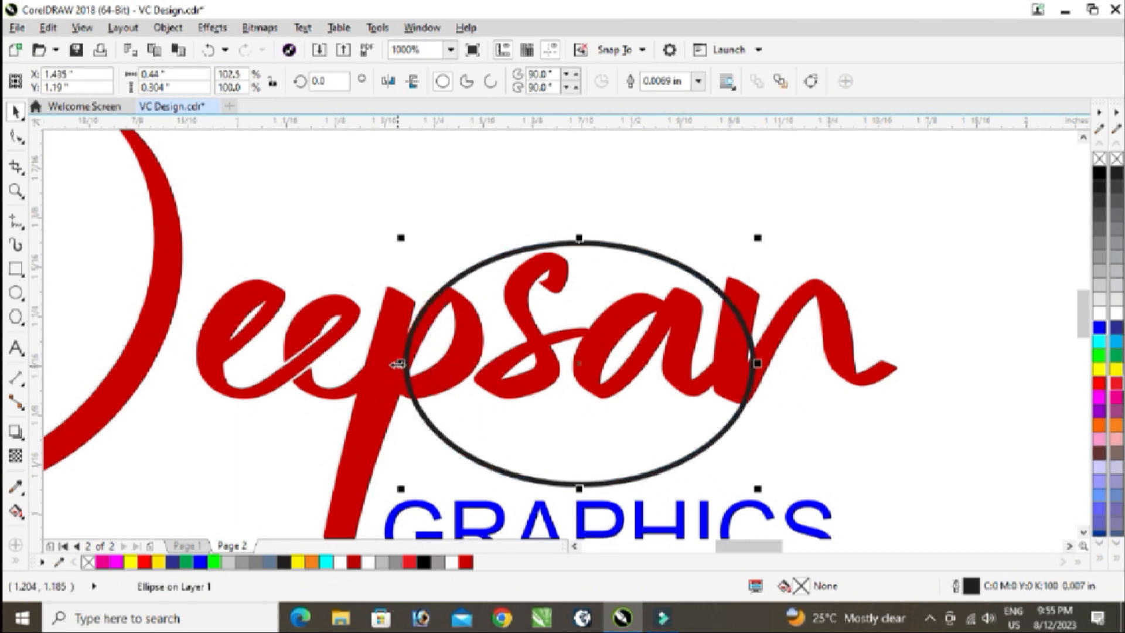
Duplicate the ellipse, nudge the copy up and widen it evenly from its centre to about 0.533 in.
key(plus)
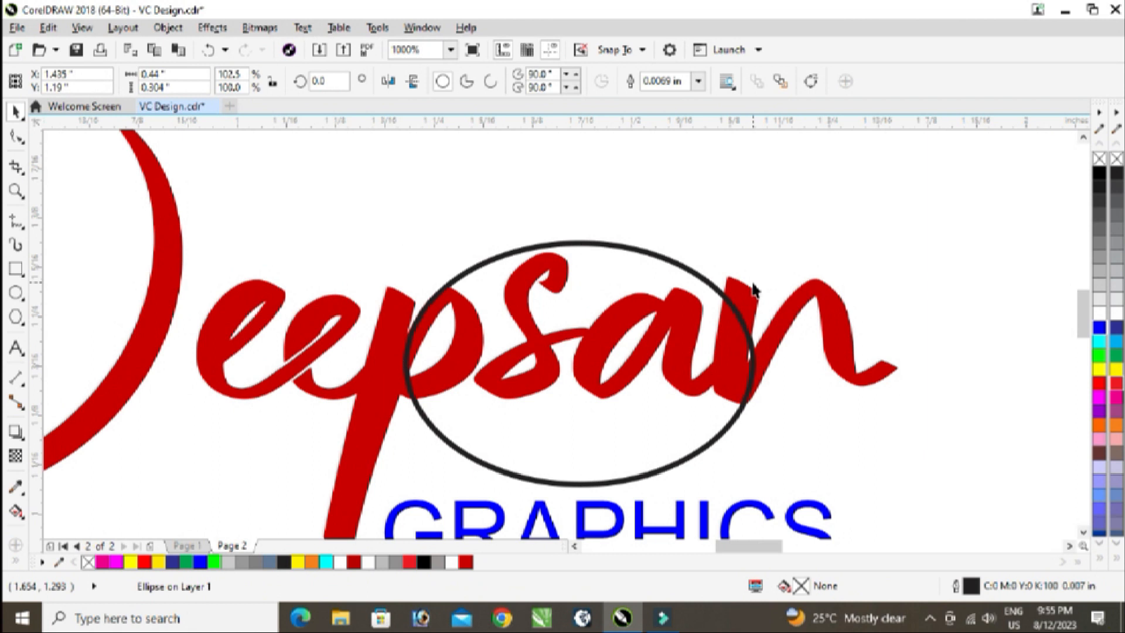
key(Up)
key(Up)
key(Up)
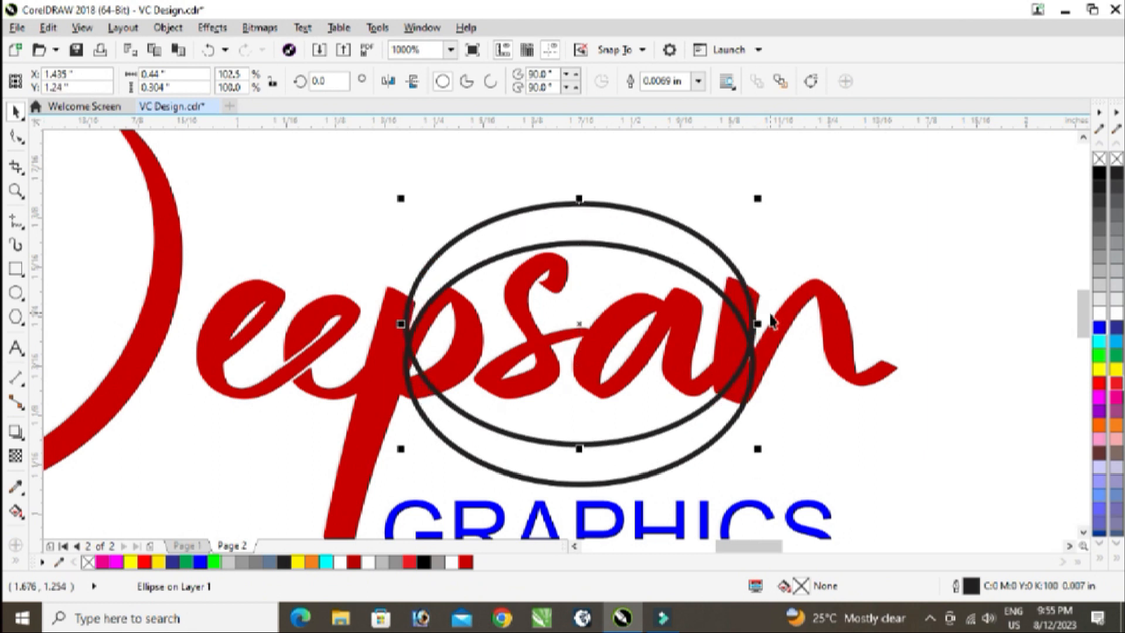
drag(758, 324, 795, 331)
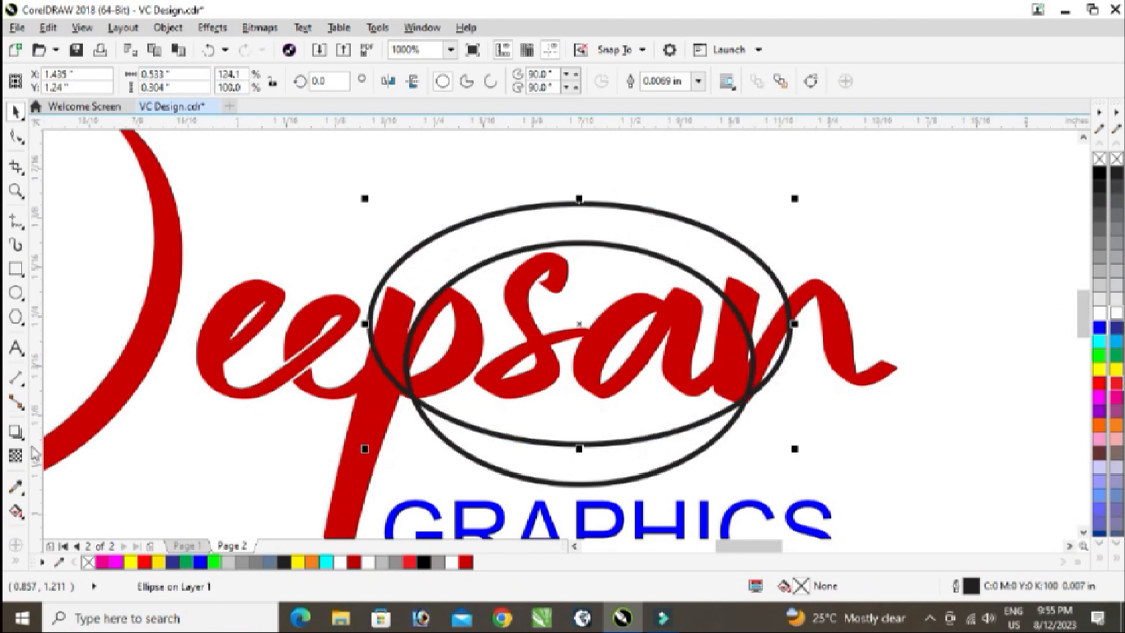
Create a filled crescent with Smart Fill in the area between the lower edges of the two ellipses.
click(16, 559)
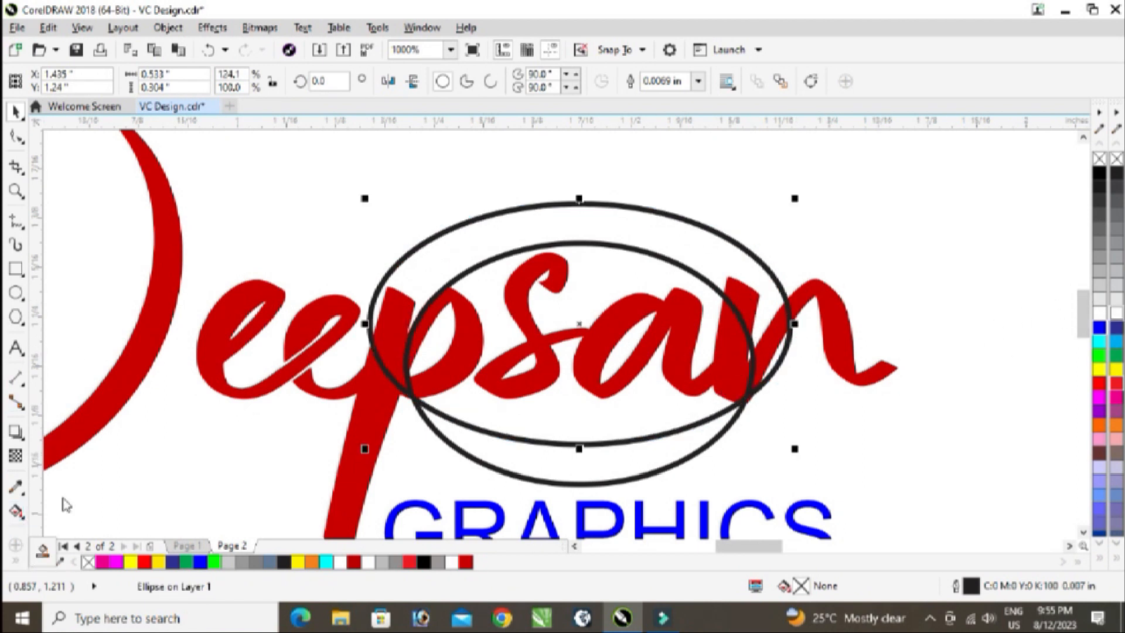
click(42, 550)
click(570, 460)
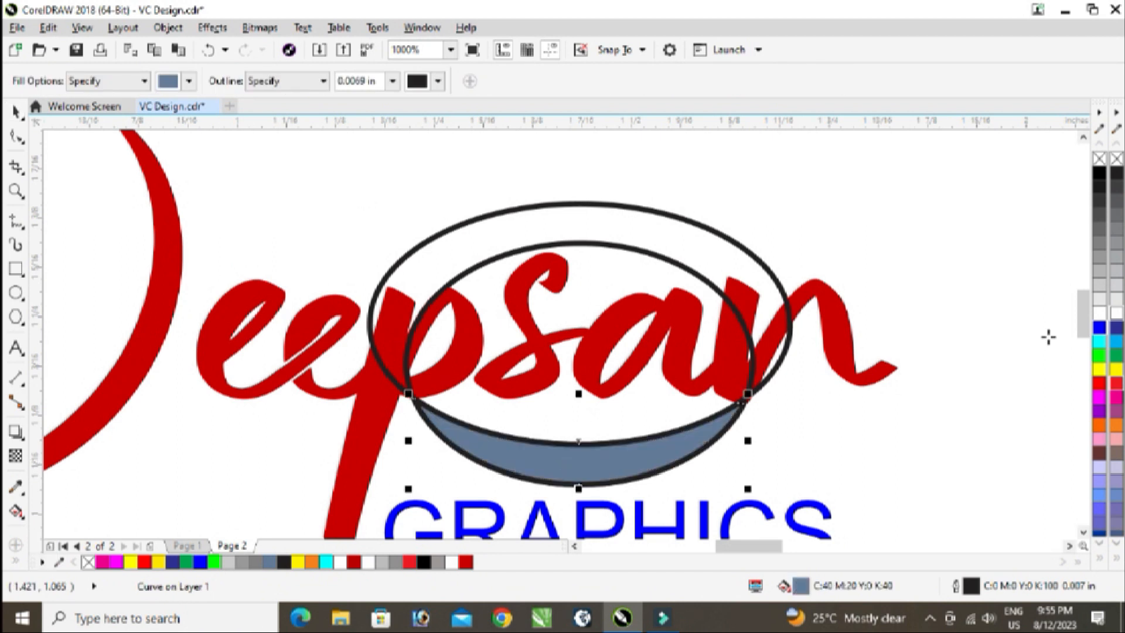
Delete both construction ellipses, keeping only the filled crescent.
click(16, 112)
click(668, 226)
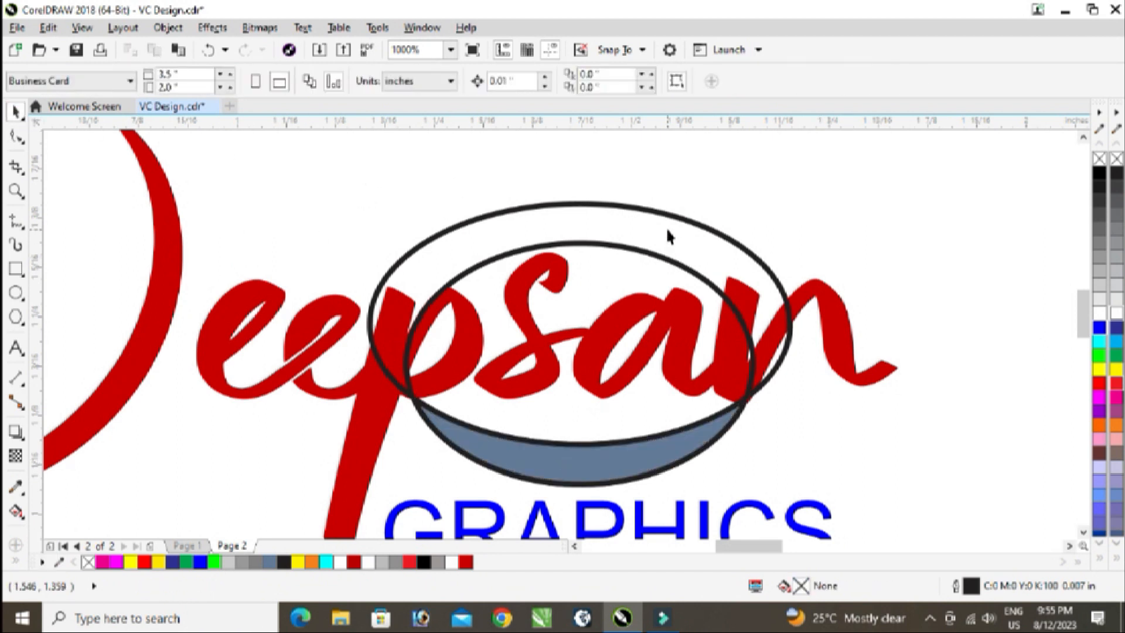
key(Delete)
click(625, 244)
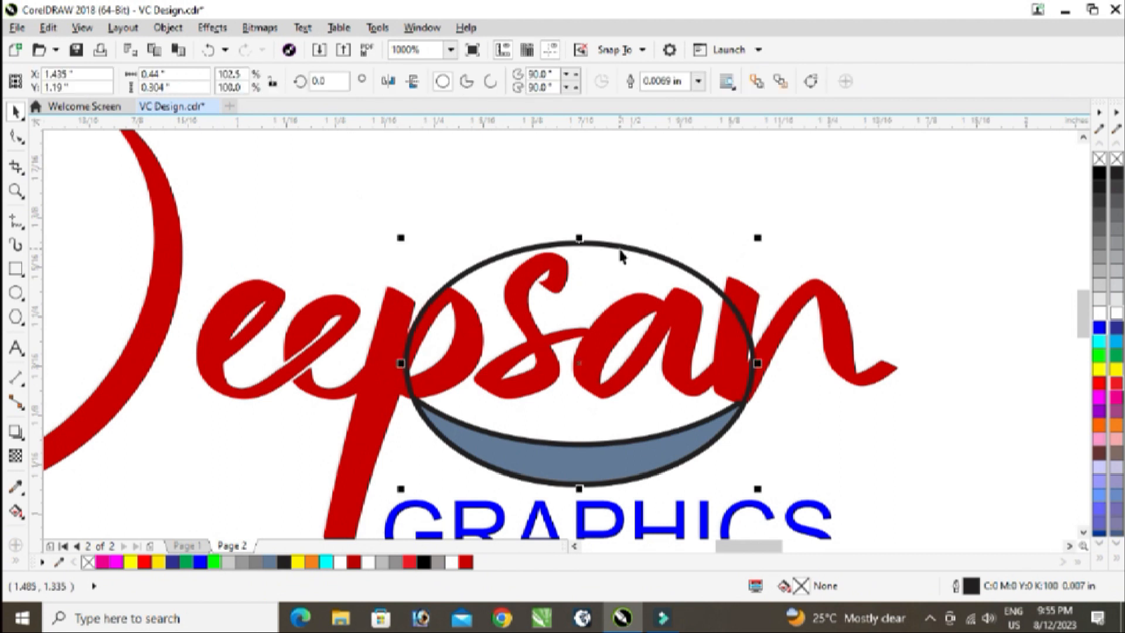
key(Delete)
Fill the crescent under the Deepsan lettering with orange, #FF6600, and remove its outline.
click(651, 452)
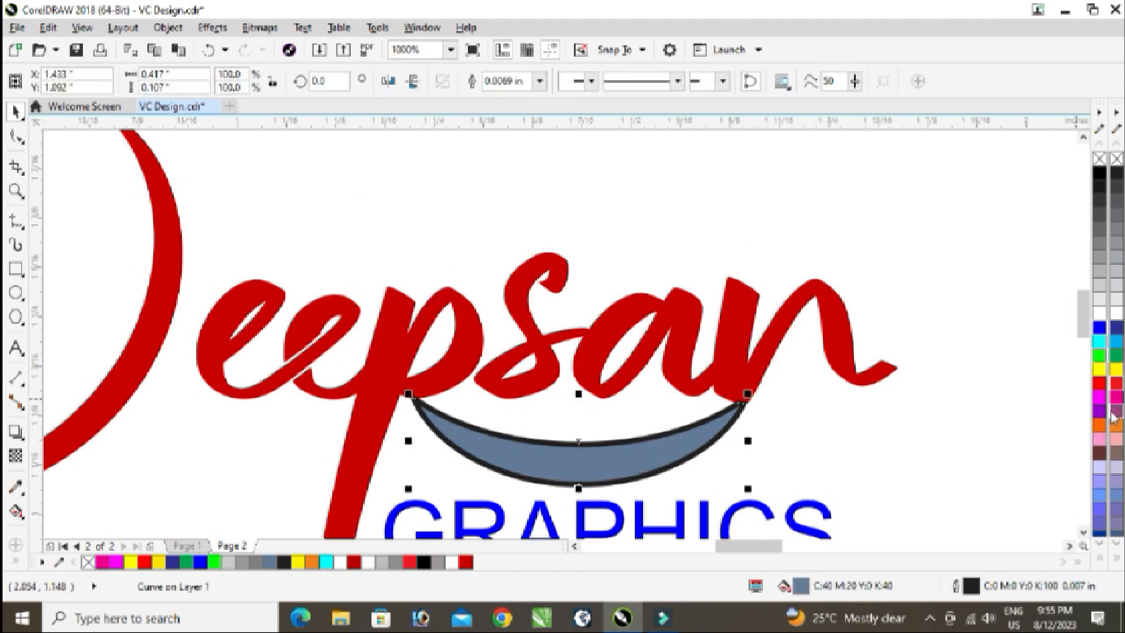
click(1118, 430)
click(1100, 426)
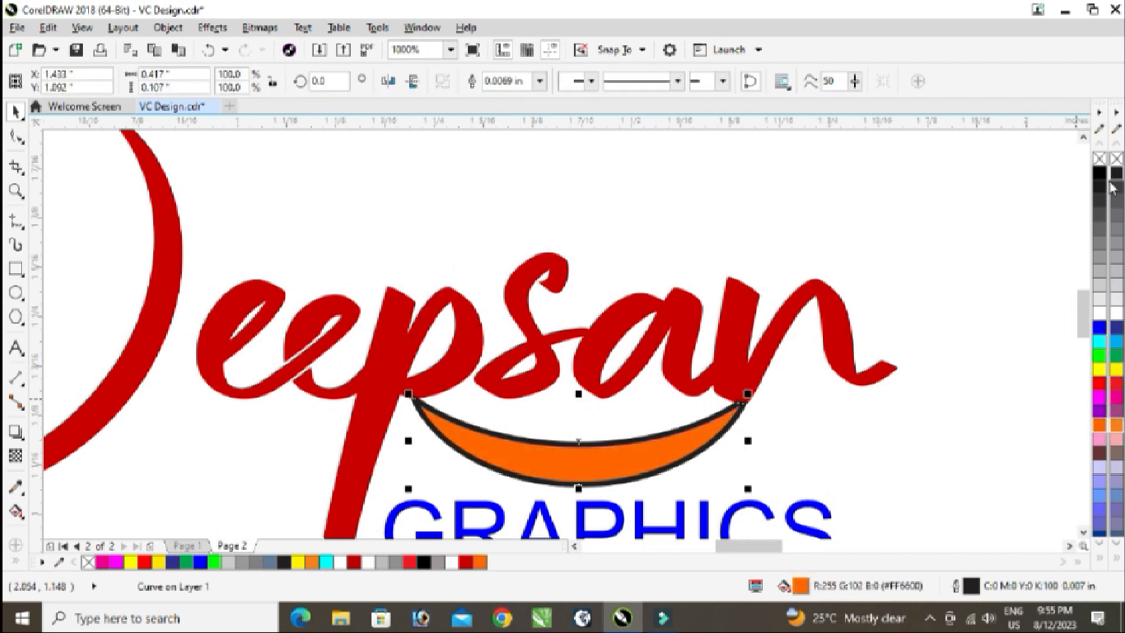
right_click(1098, 161)
scroll(539, 288, down, 2)
click(598, 236)
scroll(570, 269, up, 1)
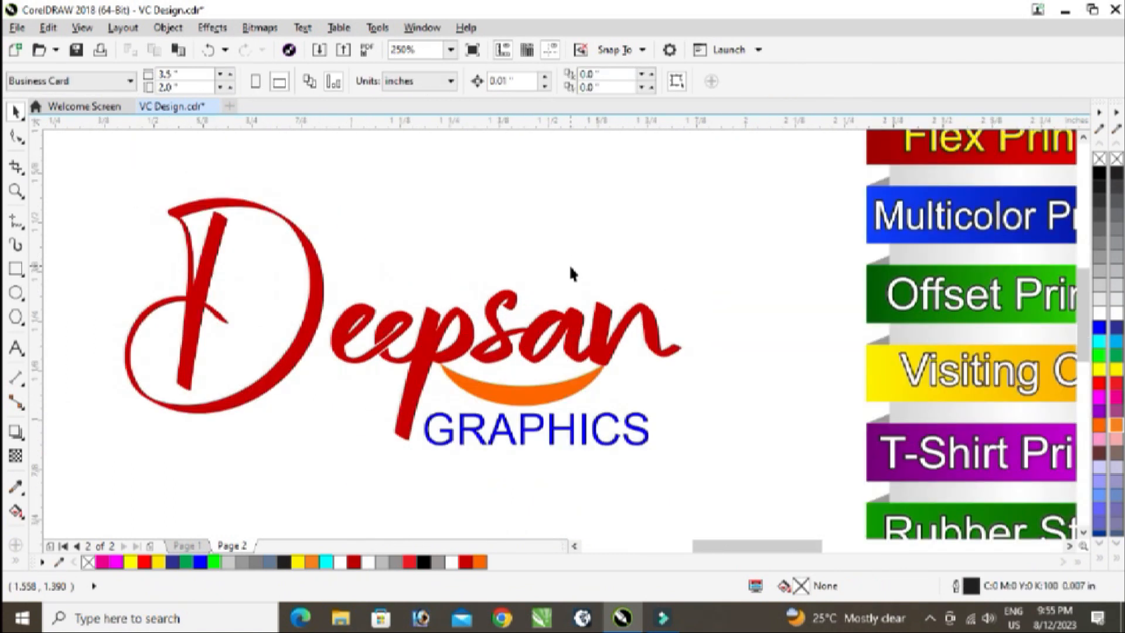
click(556, 343)
click(525, 251)
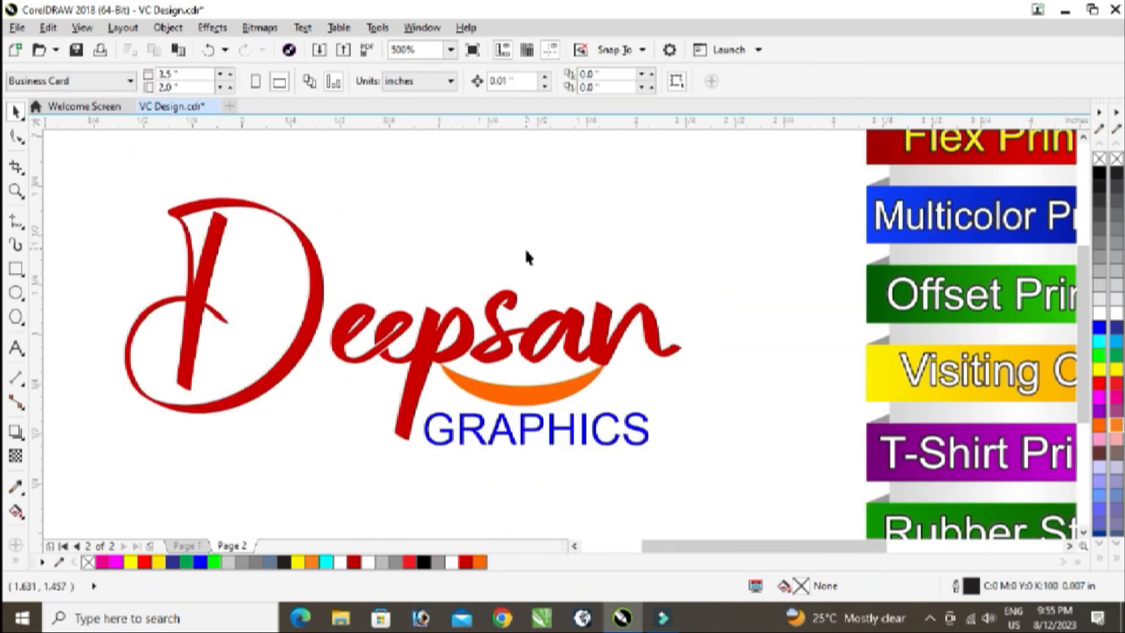
Draw an upright rectangle about 0.155 × 0.352 in, rising from the "sa" letters of Deepsan, and convert it to curves.
scroll(546, 272, down, 1)
scroll(545, 273, up, 1)
click(16, 269)
drag(477, 185, 544, 328)
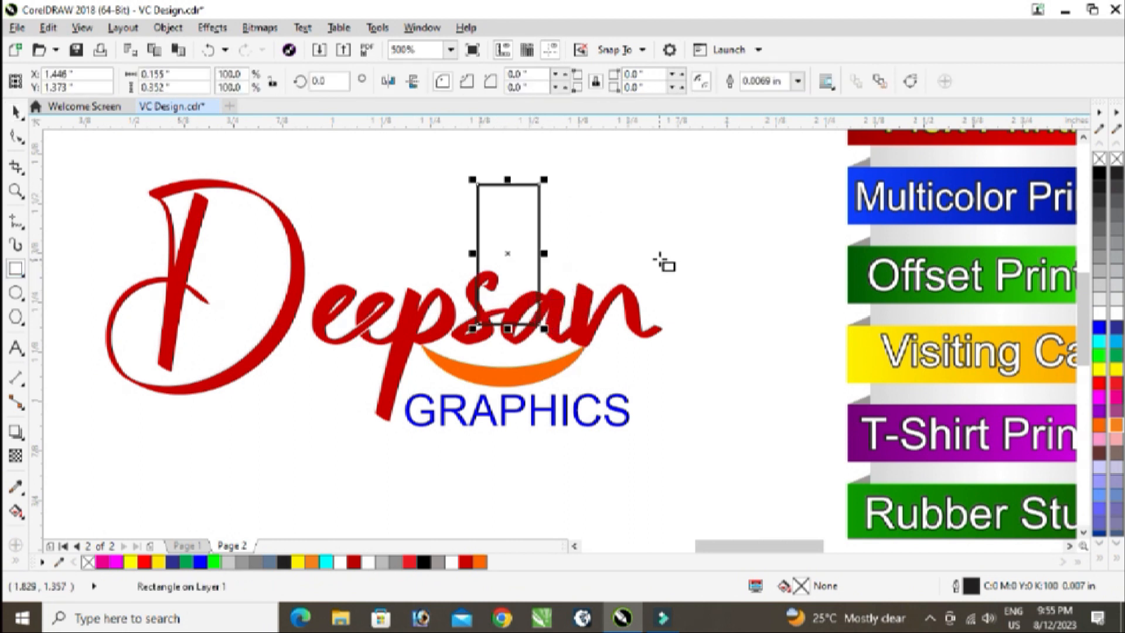
key(ctrl+q)
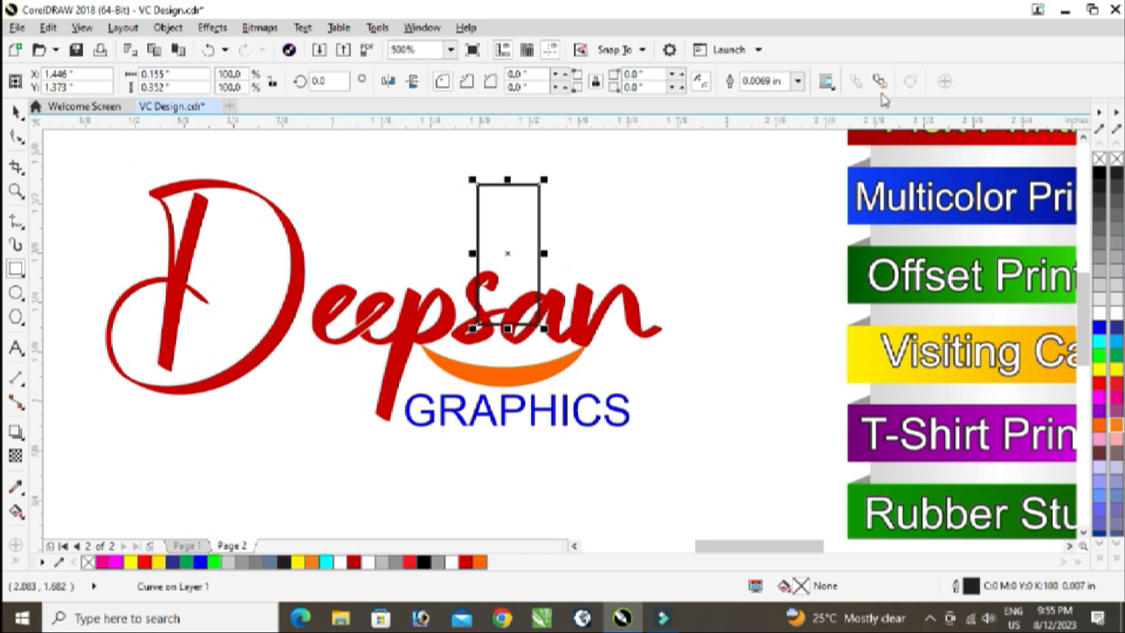
Convert the rectangle to editable curves and delete its upper-right and lower-left corner nodes to form a two-node curved shape.
key(ctrl+z)
click(912, 82)
click(16, 137)
scroll(363, 169, up, 2)
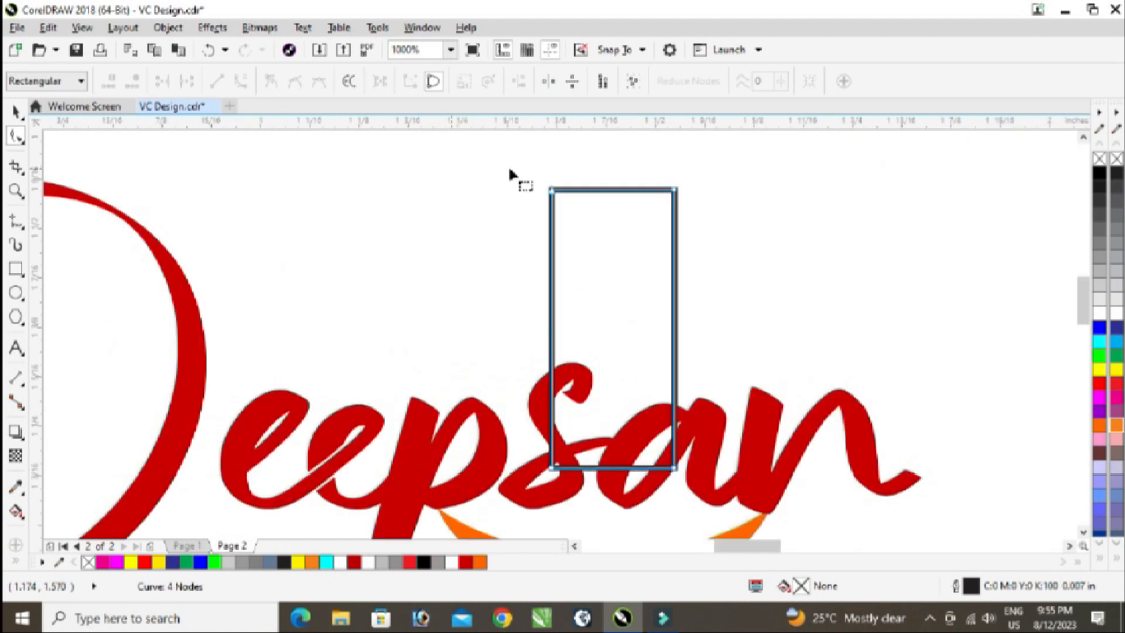
drag(617, 234, 618, 236)
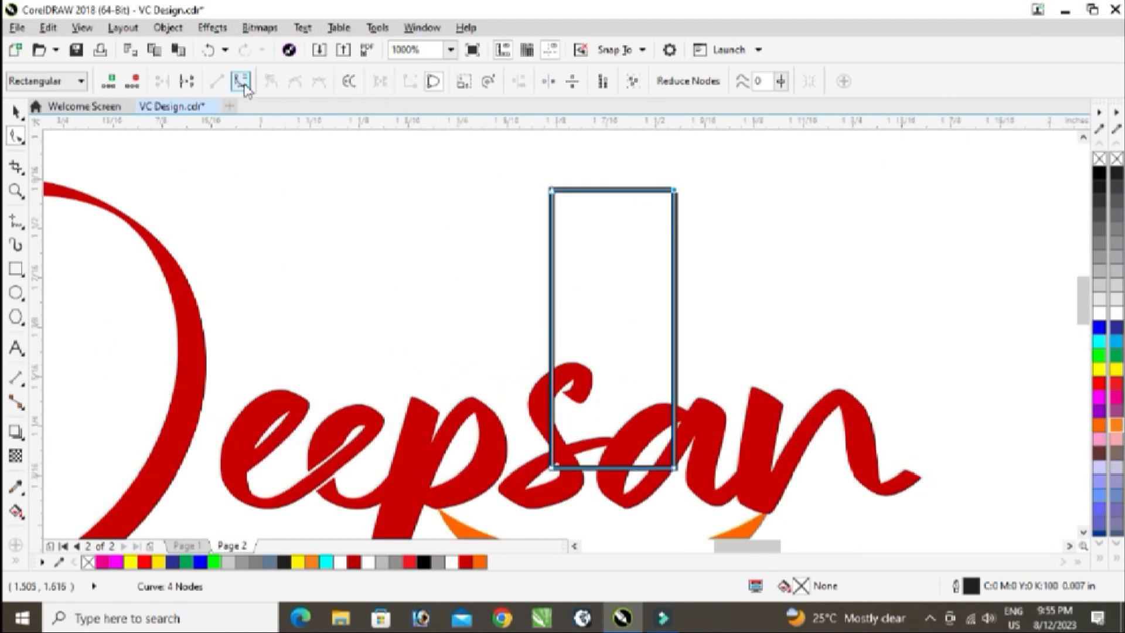
key(Delete)
drag(460, 353, 648, 540)
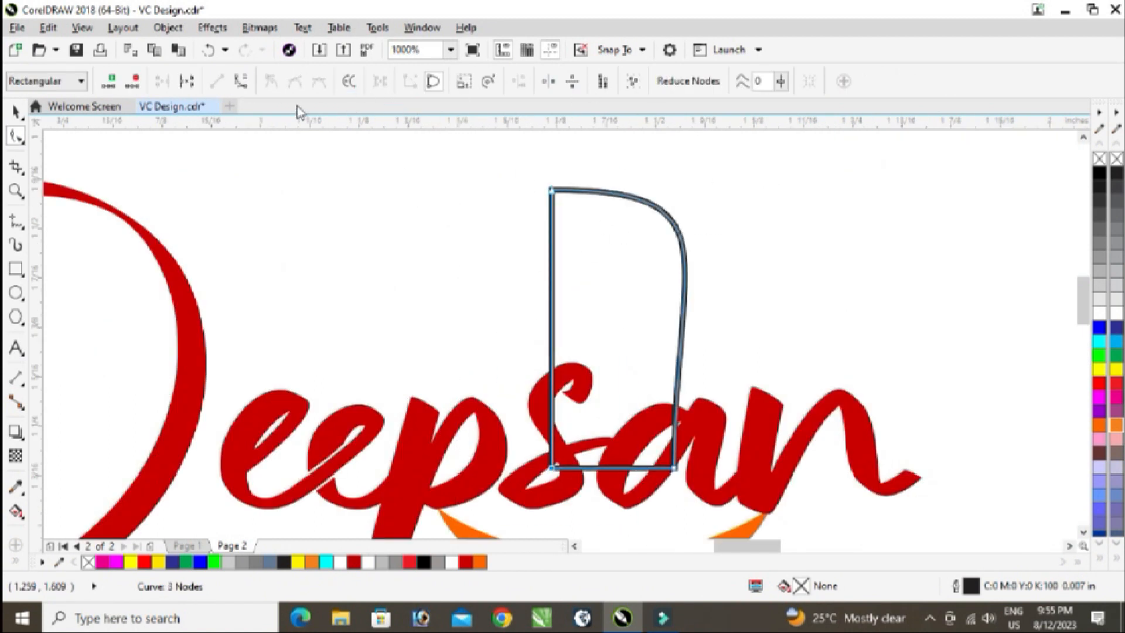
key(Delete)
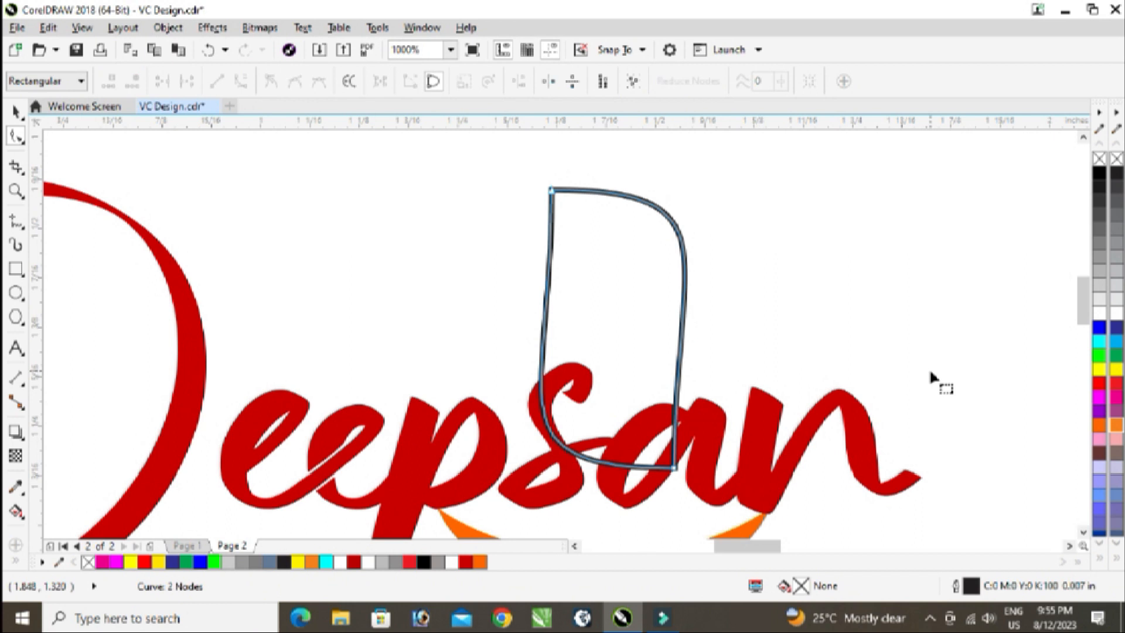
Move the curved shape up so that it stands just above the "sa" letters of Deepsan.
click(15, 111)
scroll(467, 266, down, 3)
scroll(530, 218, up, 3)
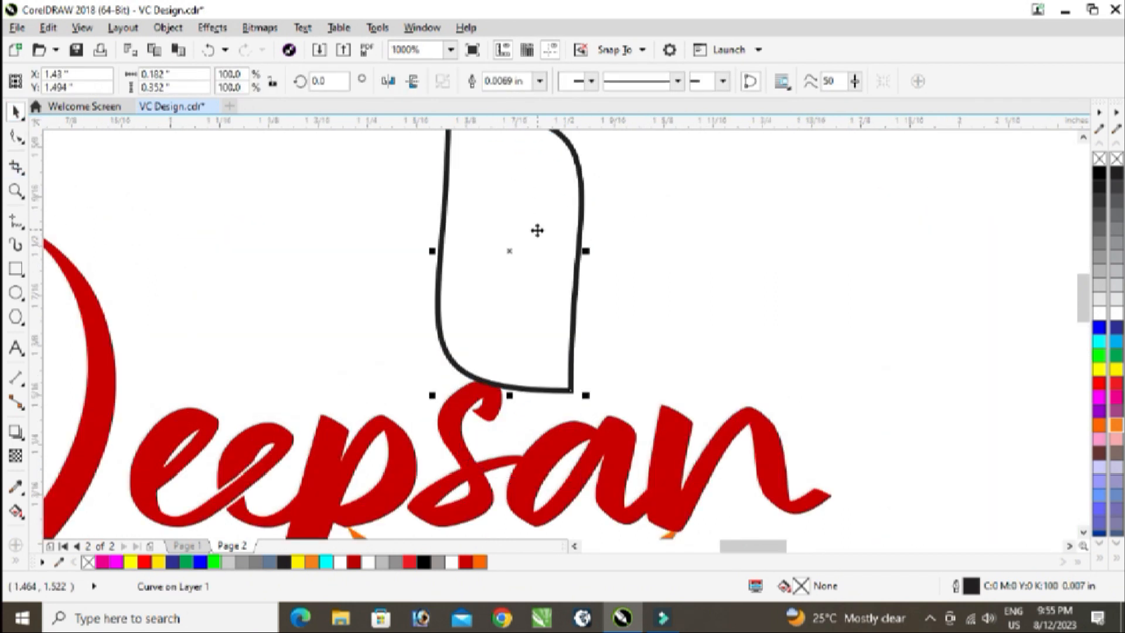
scroll(537, 230, down, 2)
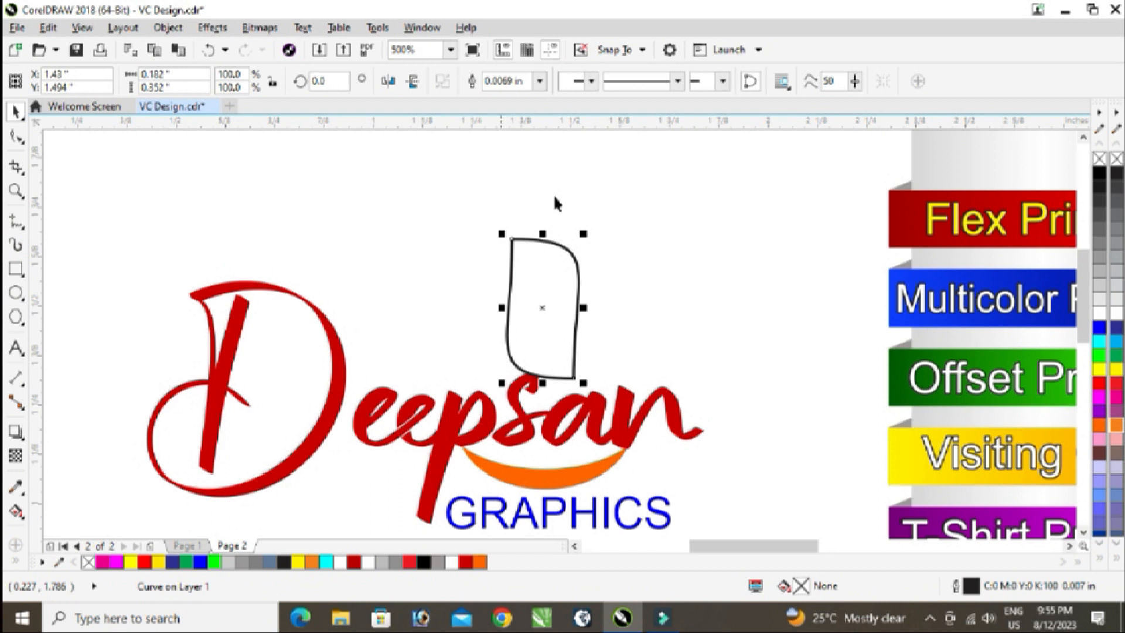
Shift the shape's two end nodes inward and bend both sides with their handles into a narrow flame outline.
click(15, 136)
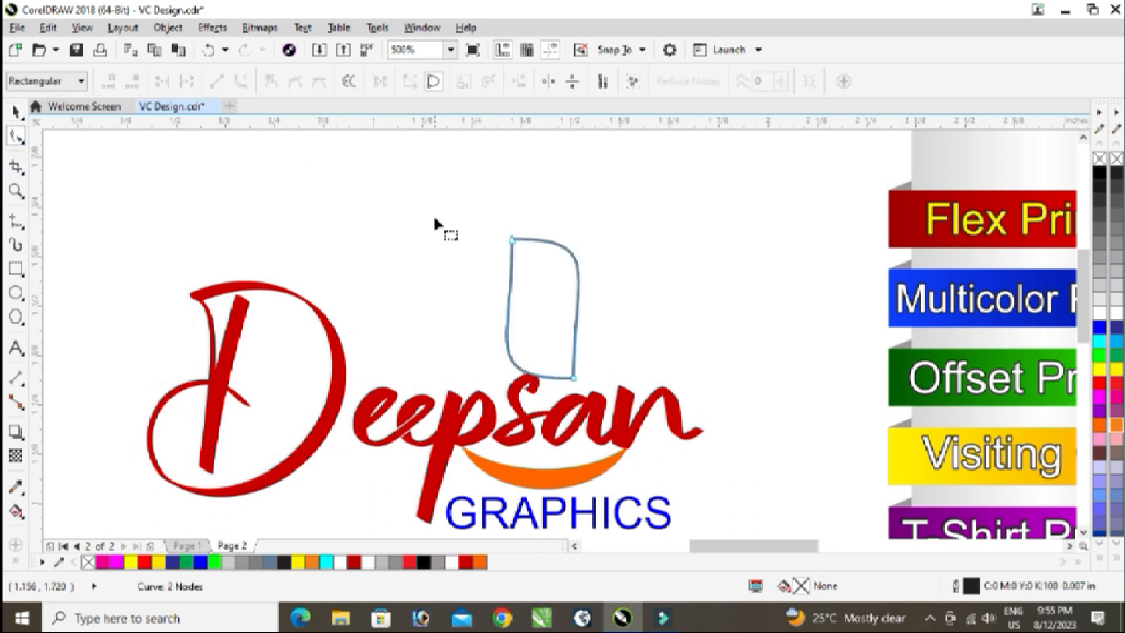
drag(575, 378, 558, 384)
drag(512, 240, 538, 237)
drag(631, 240, 586, 373)
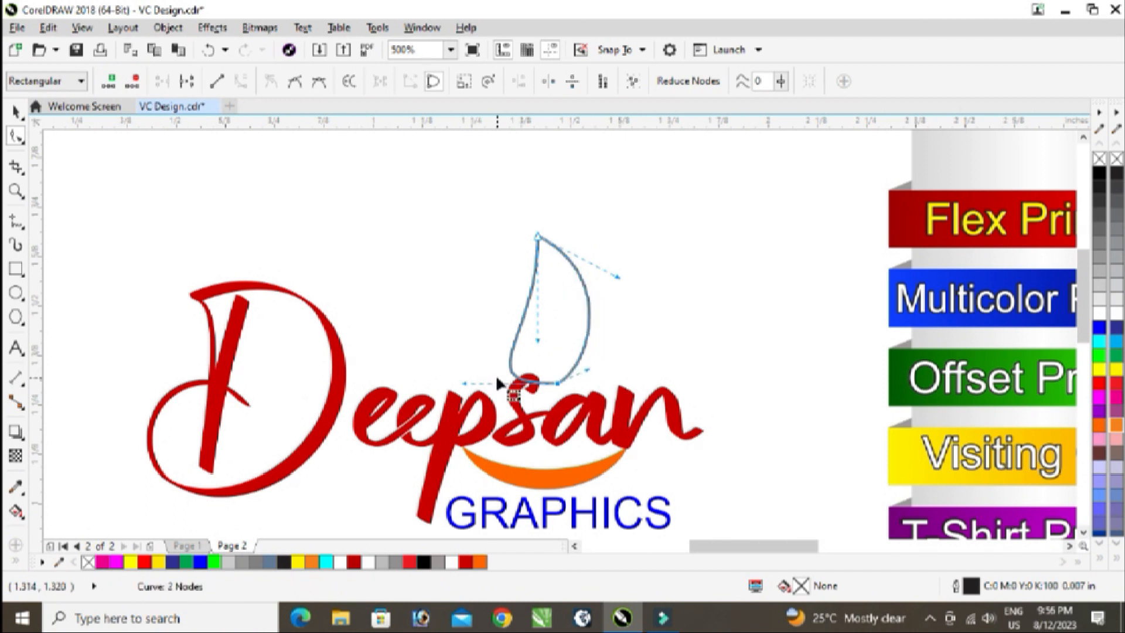
drag(464, 384, 577, 328)
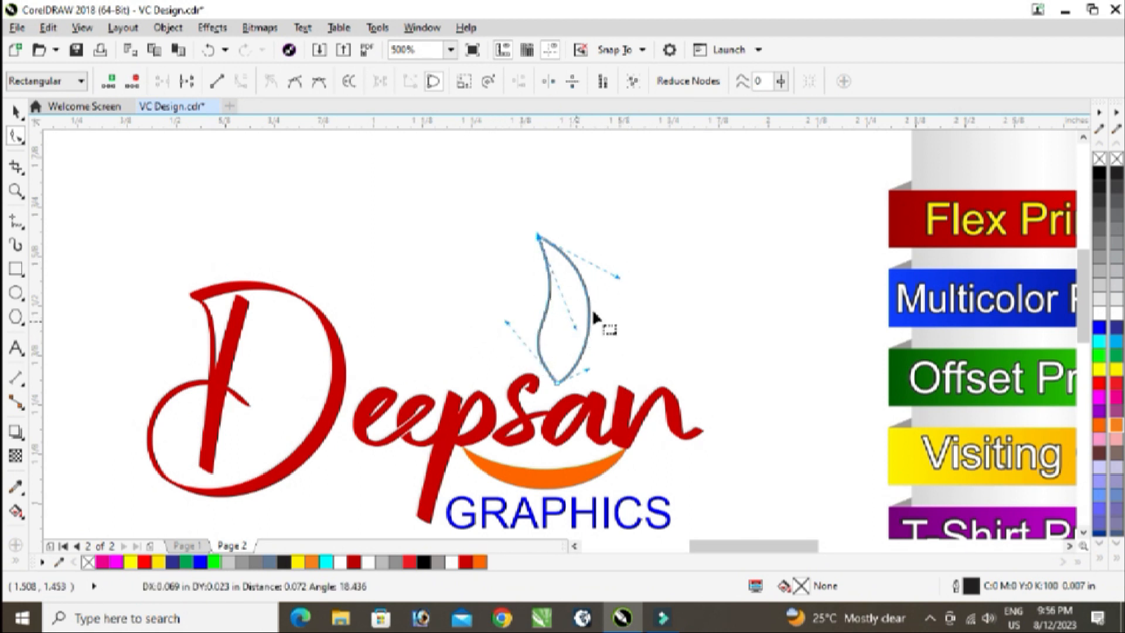
Move the flame's tip slightly to the right and adjust the curve handles to slim both of its sides.
mouse_move(616, 274)
mouse_down()
mouse_move(615, 296)
mouse_move(611, 286)
mouse_up()
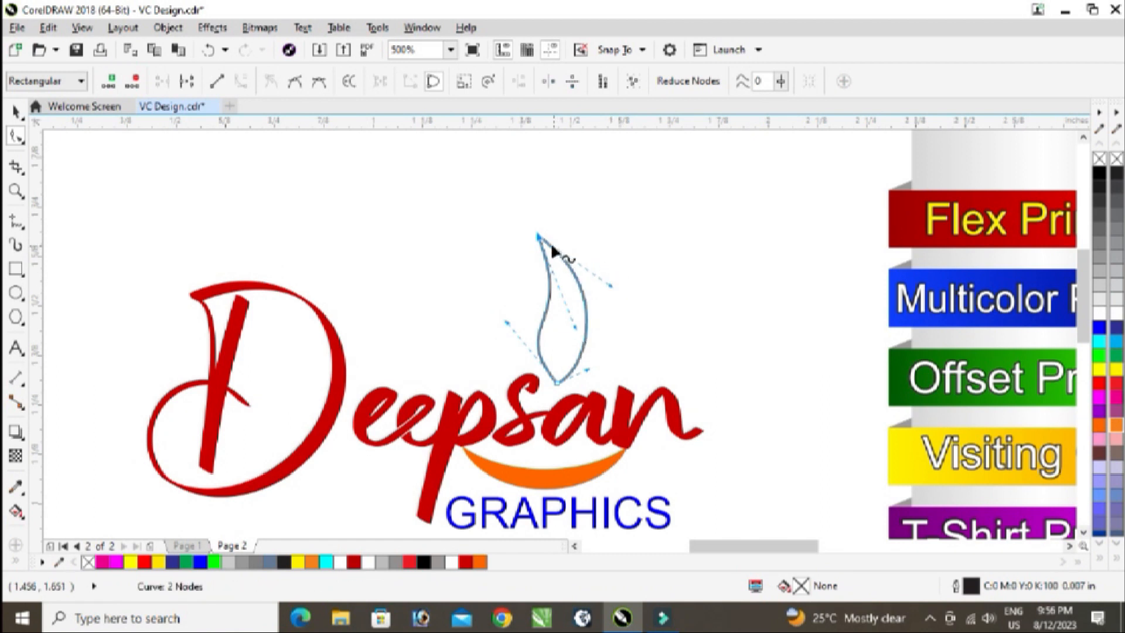
drag(540, 242, 555, 241)
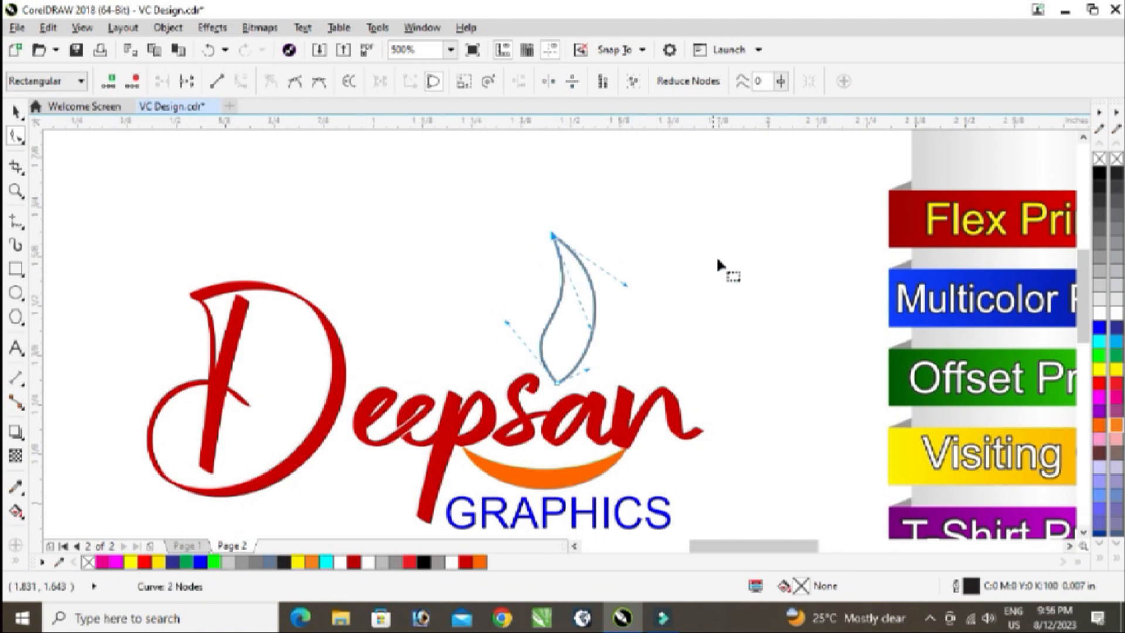
drag(592, 331, 503, 338)
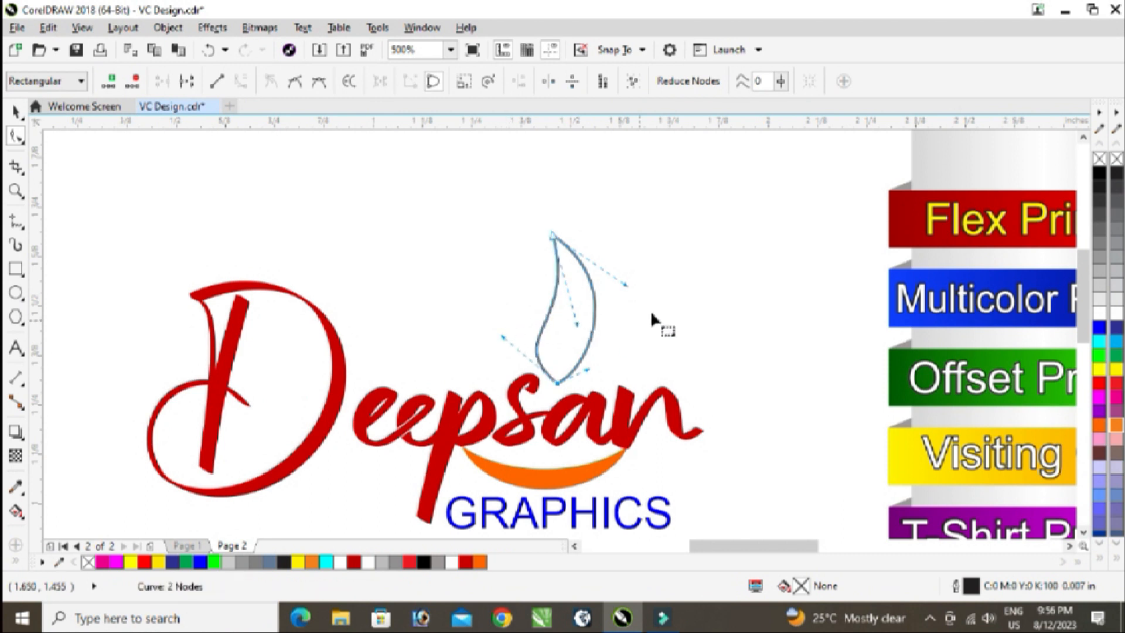
scroll(645, 299, up, 2)
drag(608, 280, 581, 296)
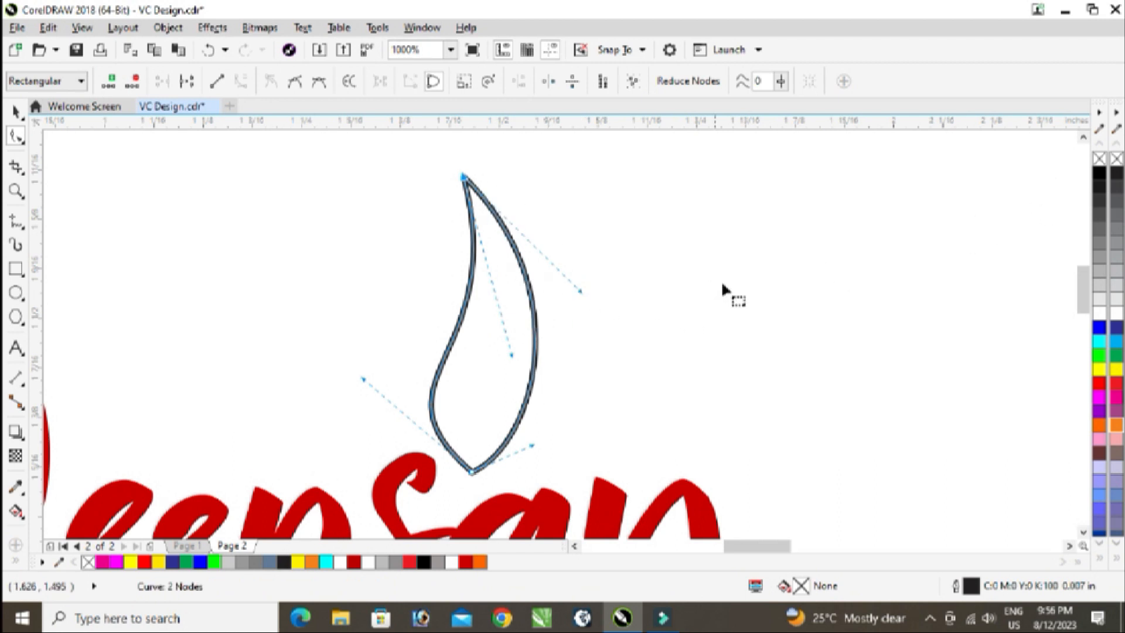
click(16, 112)
scroll(516, 289, down, 2)
click(641, 259)
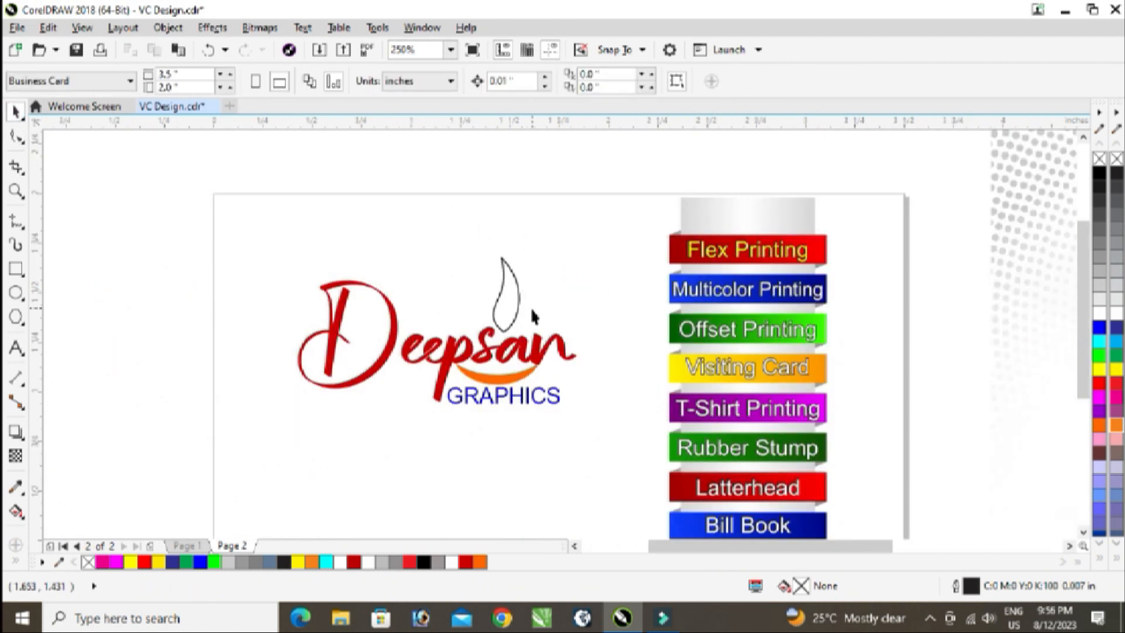
Refine the flame's left side by adjusting its curve handles into a more pronounced S-curve.
scroll(533, 314, up, 2)
click(474, 267)
scroll(459, 330, down, 1)
scroll(453, 234, up, 1)
click(16, 136)
drag(332, 181, 498, 296)
drag(461, 379, 469, 381)
drag(311, 390, 311, 339)
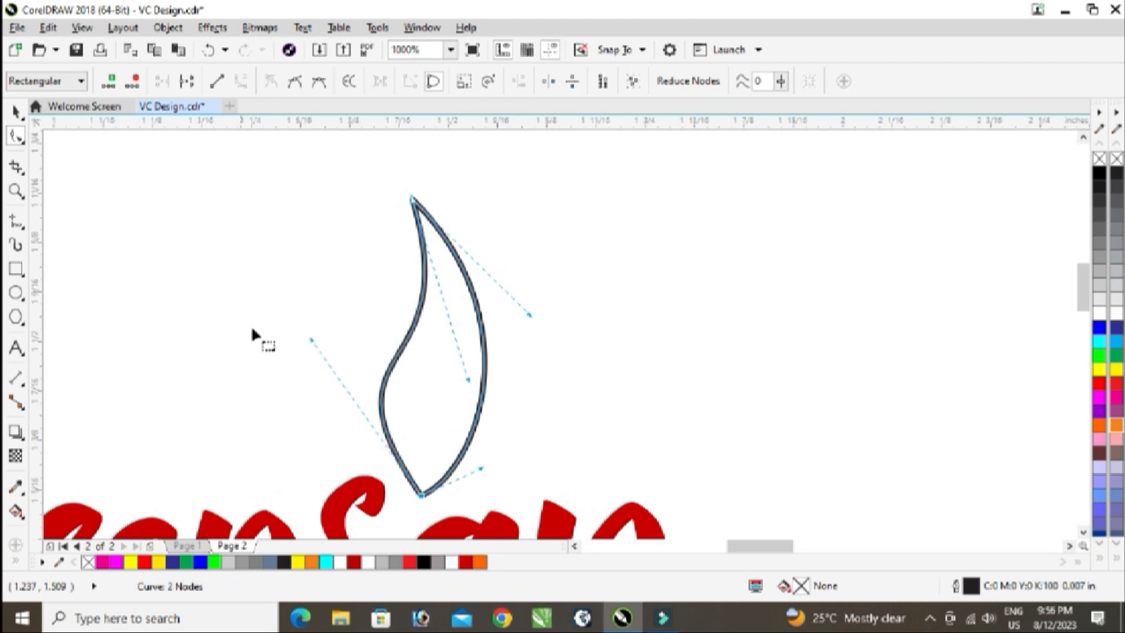
click(16, 111)
scroll(451, 291, down, 3)
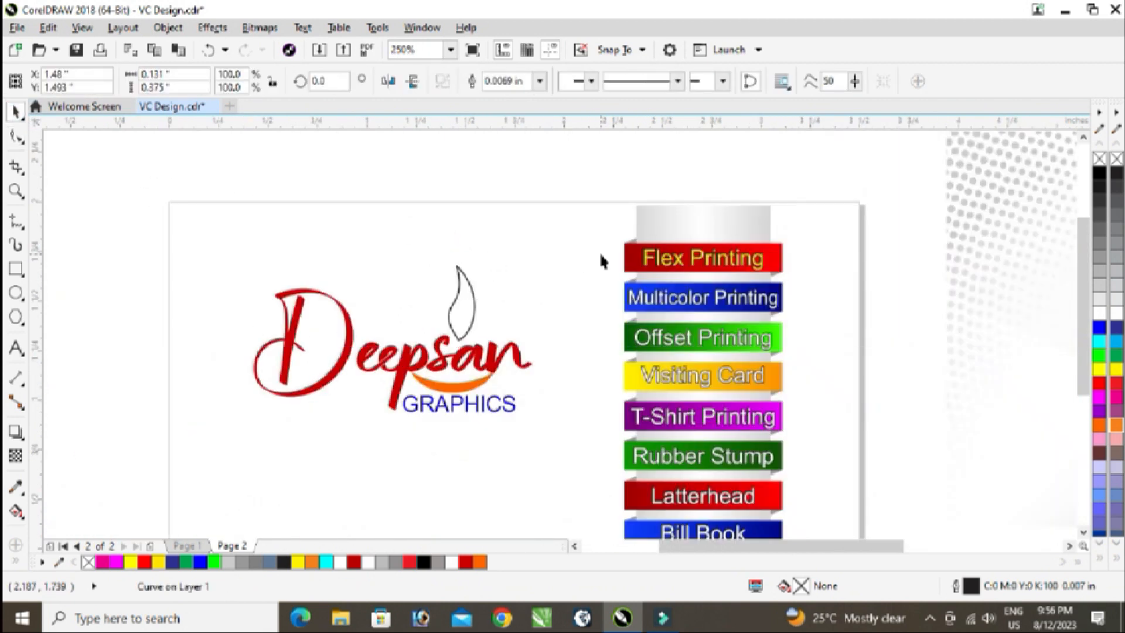
Give the flame a fountain fill and set its start colour to red, #FF0000.
scroll(452, 291, up, 2)
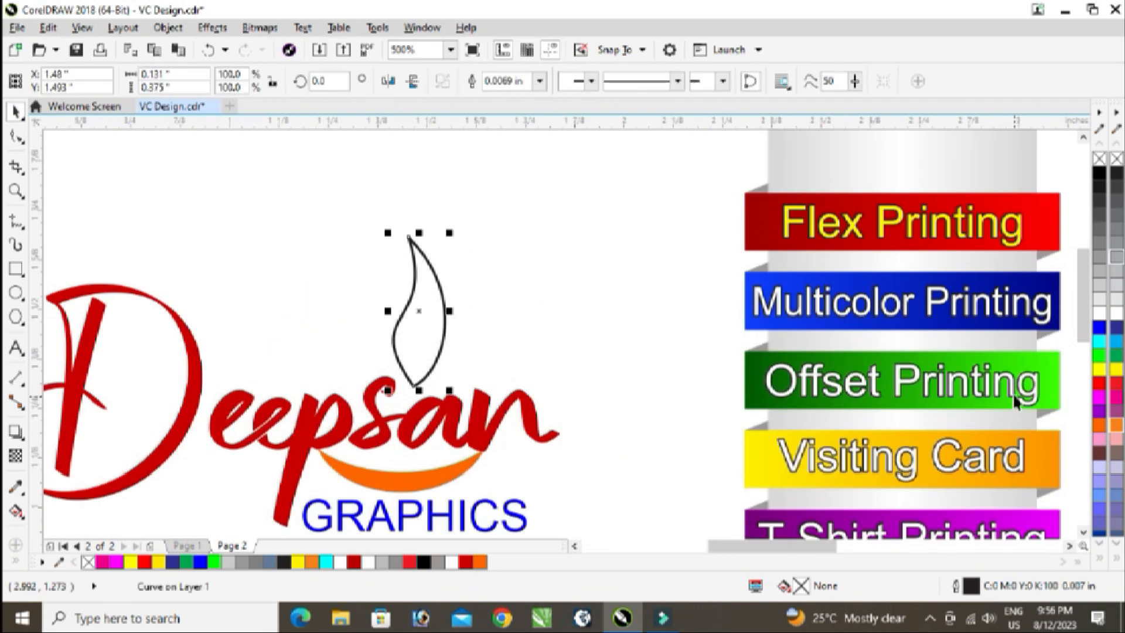
key(F11)
click(275, 351)
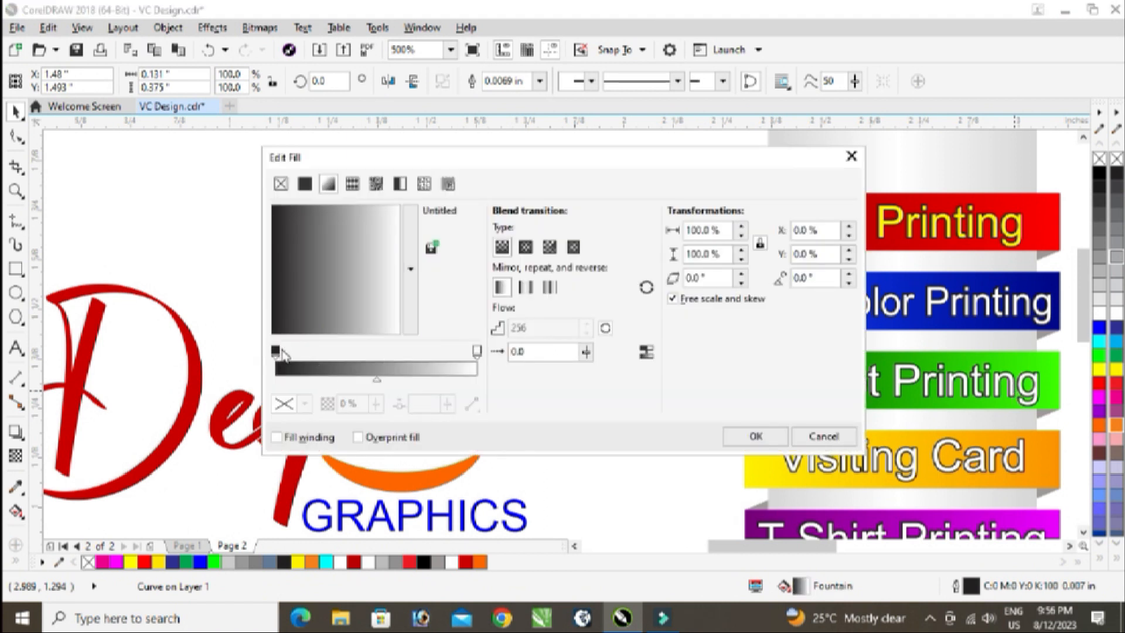
click(277, 351)
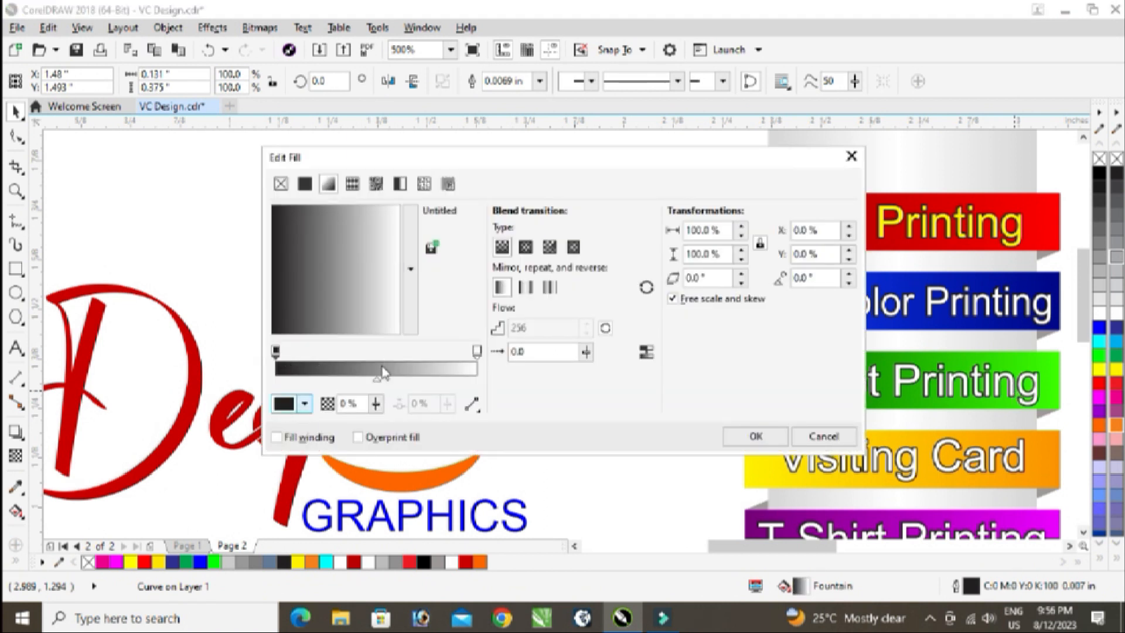
click(363, 256)
click(327, 292)
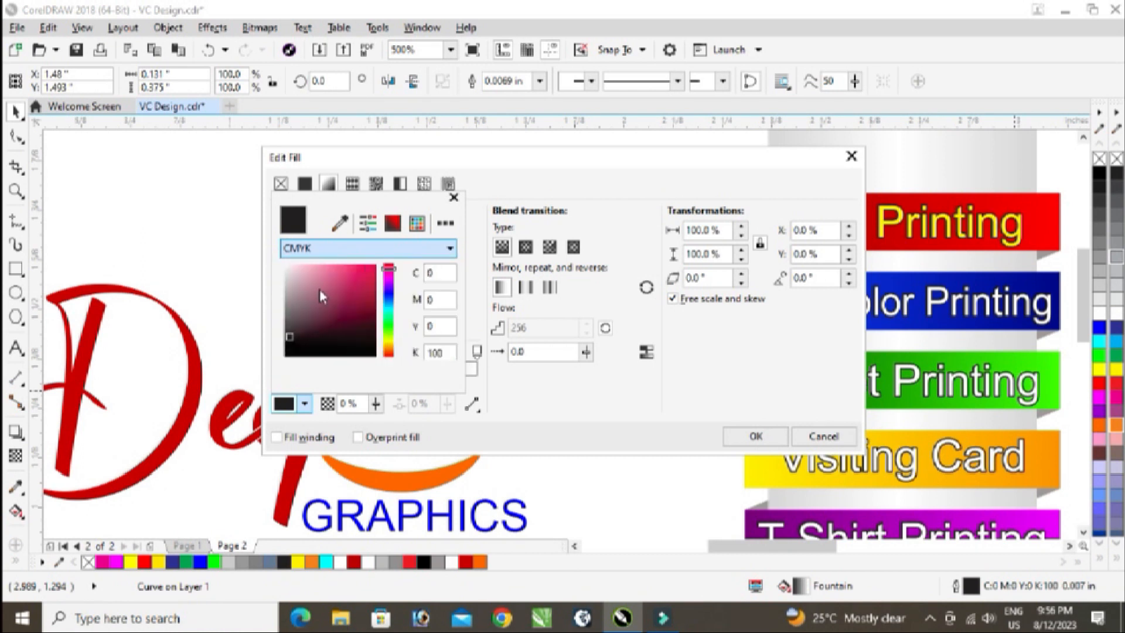
click(375, 281)
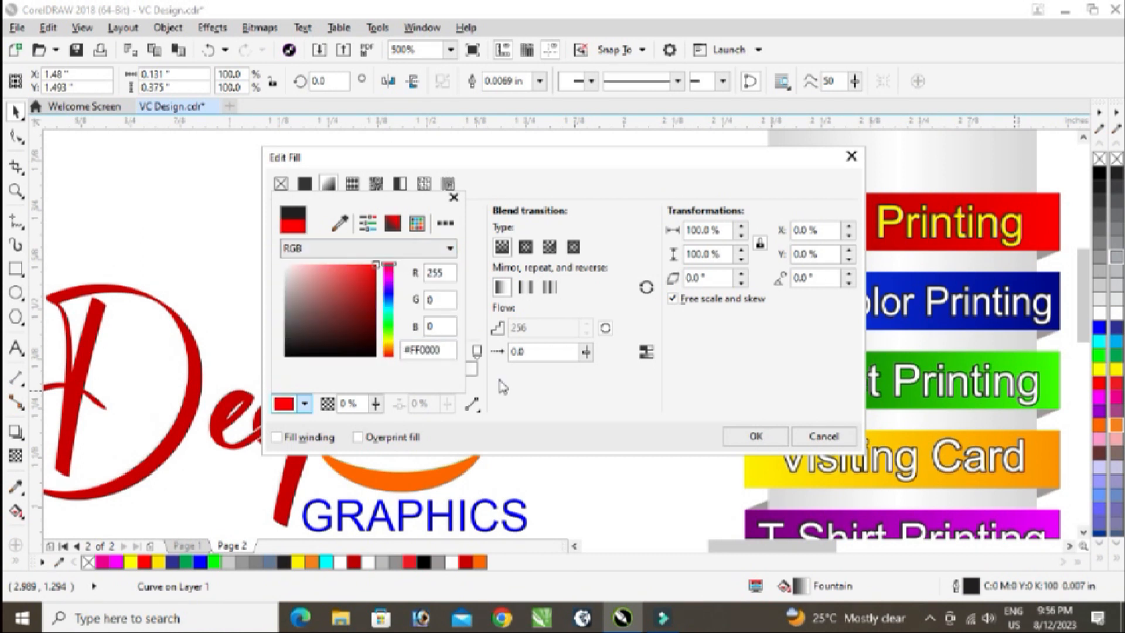
Set the flame gradient's end colour to yellow, #FFF200, and its rotation to 90°.
click(477, 352)
click(284, 406)
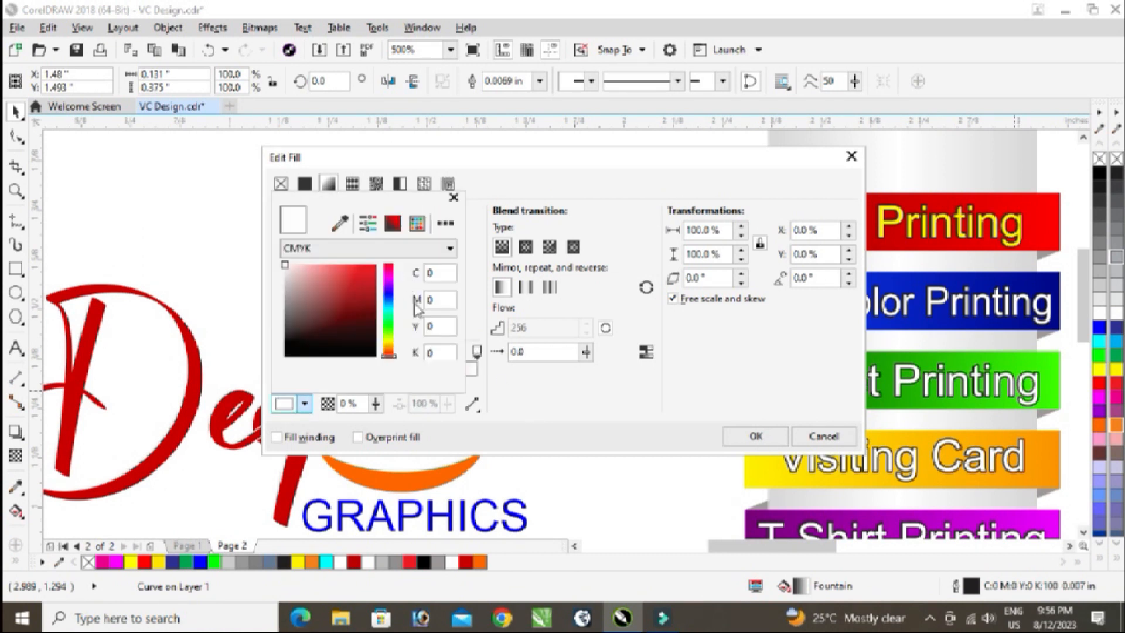
click(364, 249)
click(327, 290)
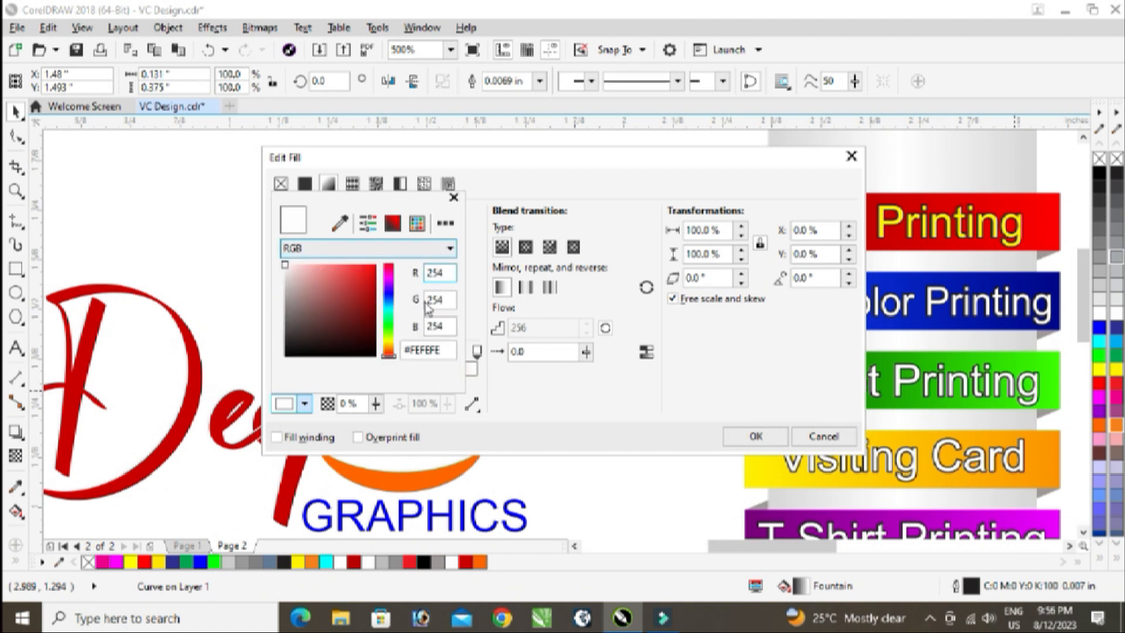
drag(394, 350, 389, 338)
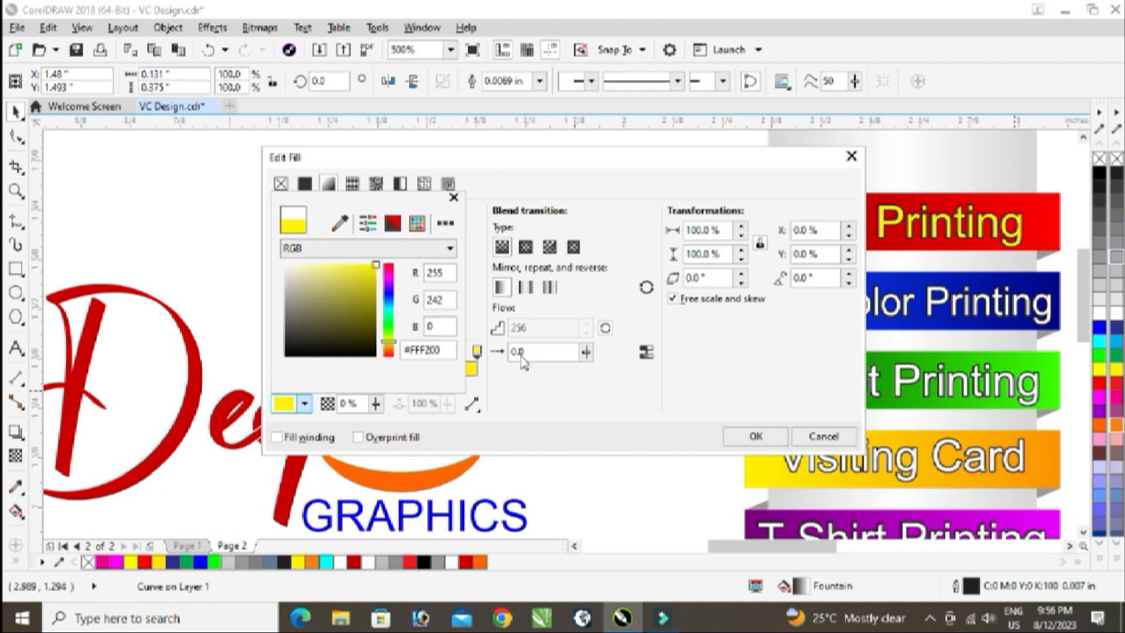
click(687, 320)
click(813, 282)
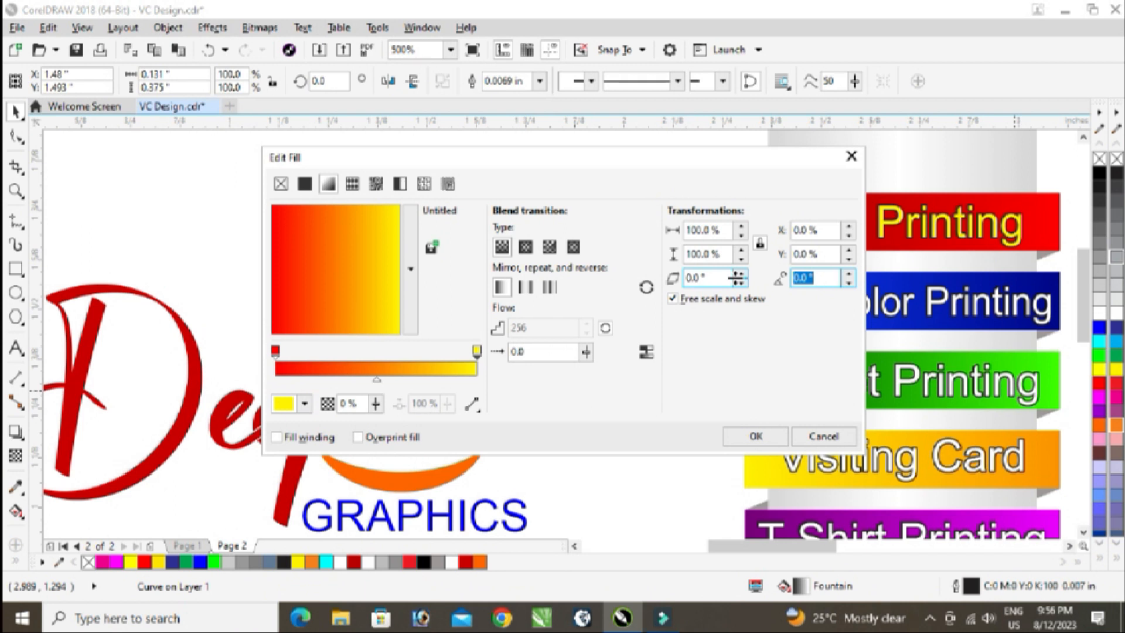
key(Return)
Add a yellow colour stop at 51% to the flame's gradient and remove the flame's outline.
click(424, 317)
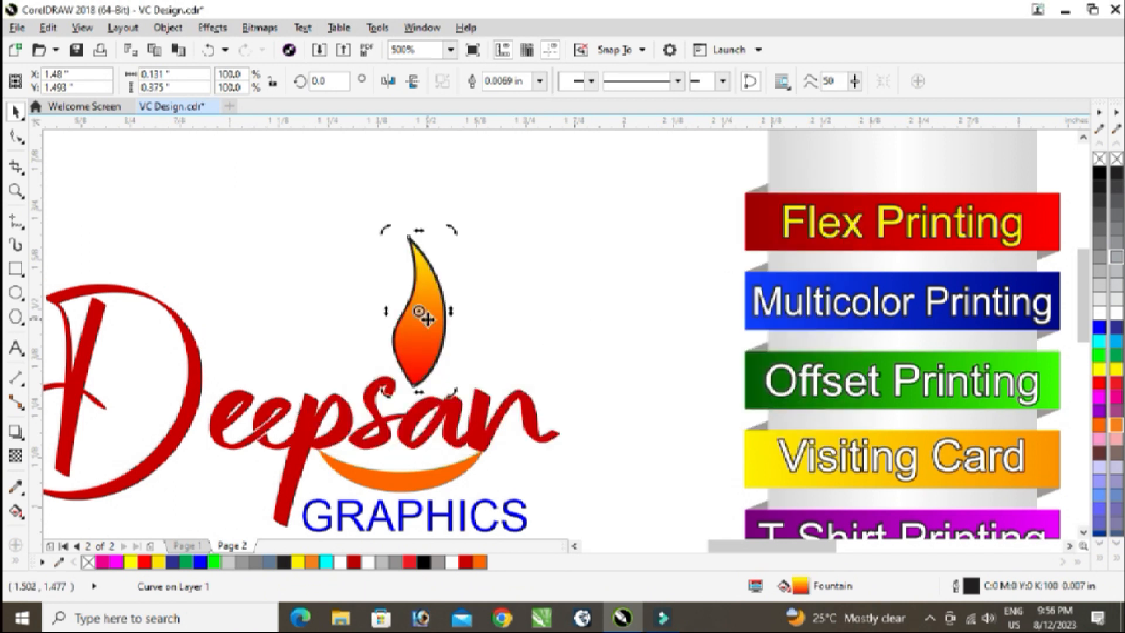
key(F11)
drag(478, 351, 375, 363)
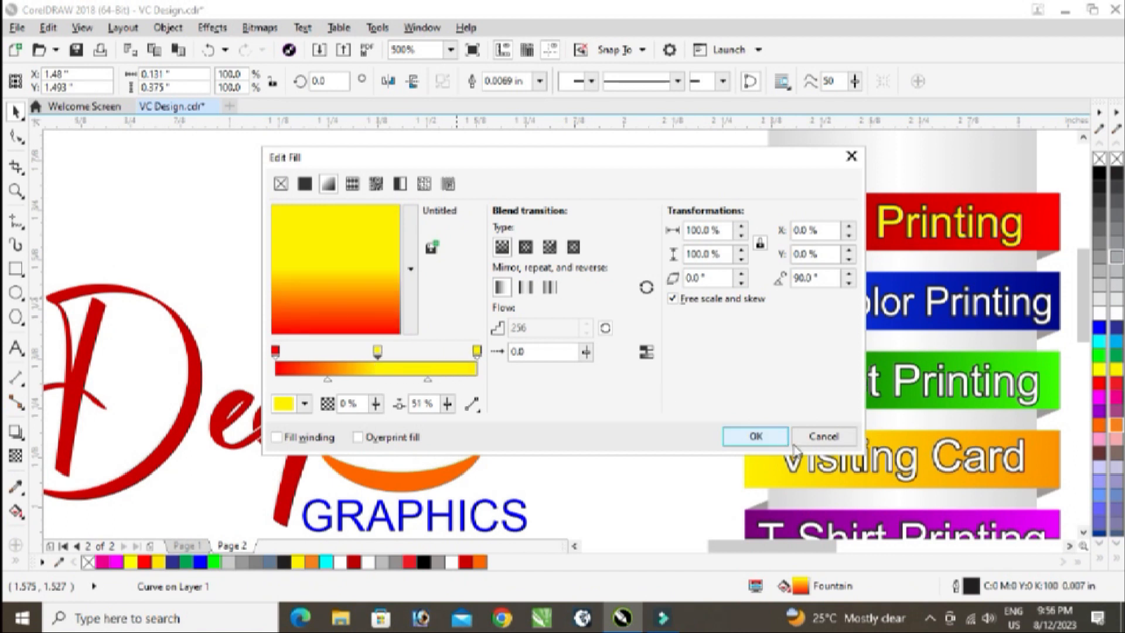
click(772, 441)
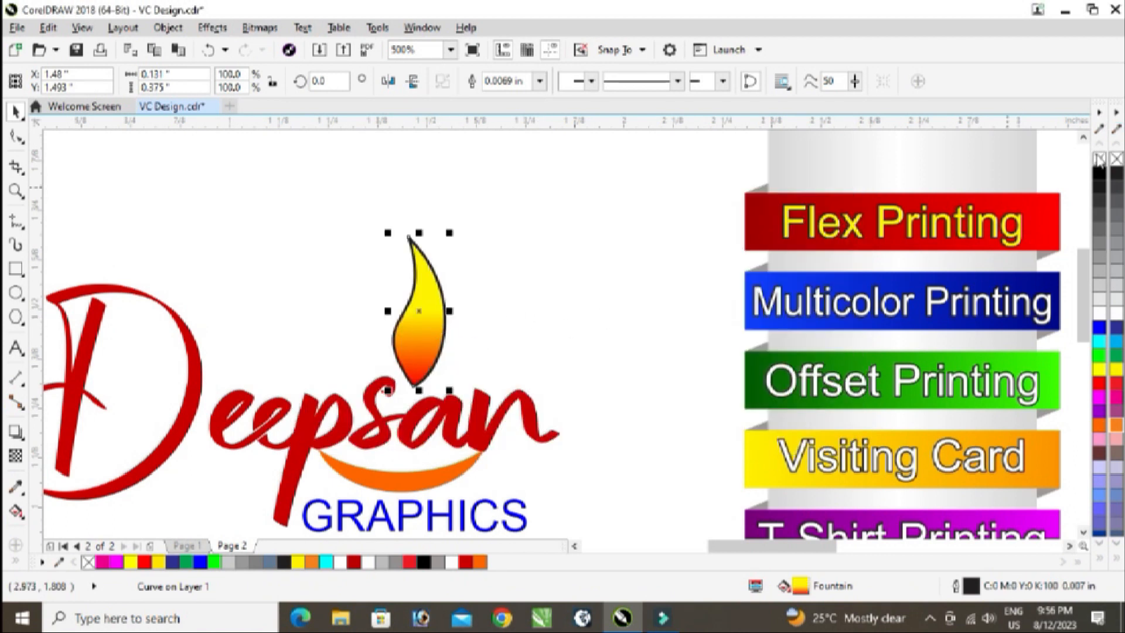
right_click(1101, 159)
click(627, 231)
Create a copy of the flame scaled to about 69% and place it at the base inside the original.
click(448, 326)
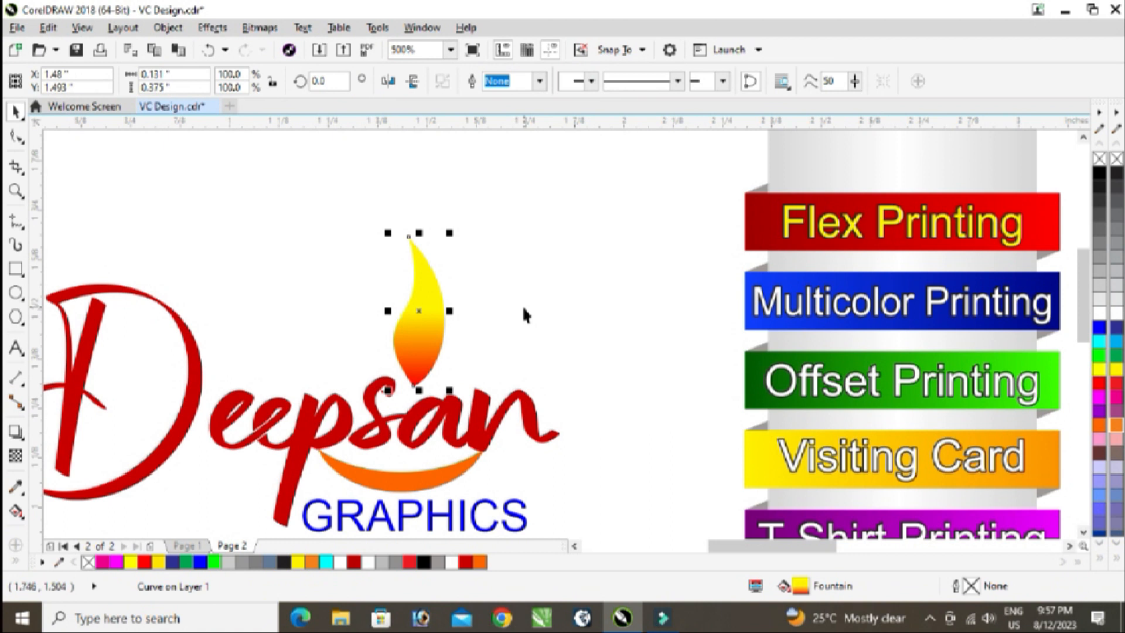
drag(451, 233, 441, 256)
right_click(441, 256)
scroll(422, 361, up, 2)
drag(411, 333, 404, 384)
scroll(405, 384, down, 1)
Rotate the smaller flame to about 350.4° and fit its base onto the base of the larger flame.
click(426, 336)
drag(447, 207, 472, 233)
scroll(533, 427, up, 1)
drag(445, 362, 459, 371)
scroll(336, 330, down, 1)
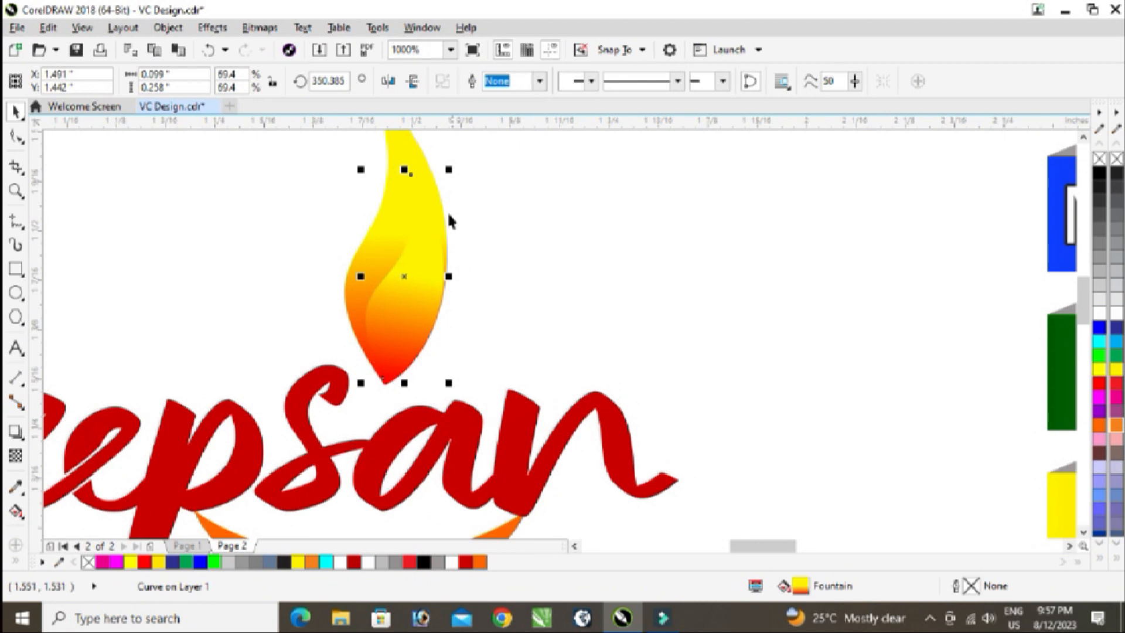
Nudge the inner flame and skew its tip slightly leftward so it sits within the outer flame.
click(428, 203)
drag(452, 169, 446, 169)
key(ctrl+z)
drag(419, 311, 420, 312)
click(434, 181)
drag(405, 170, 388, 173)
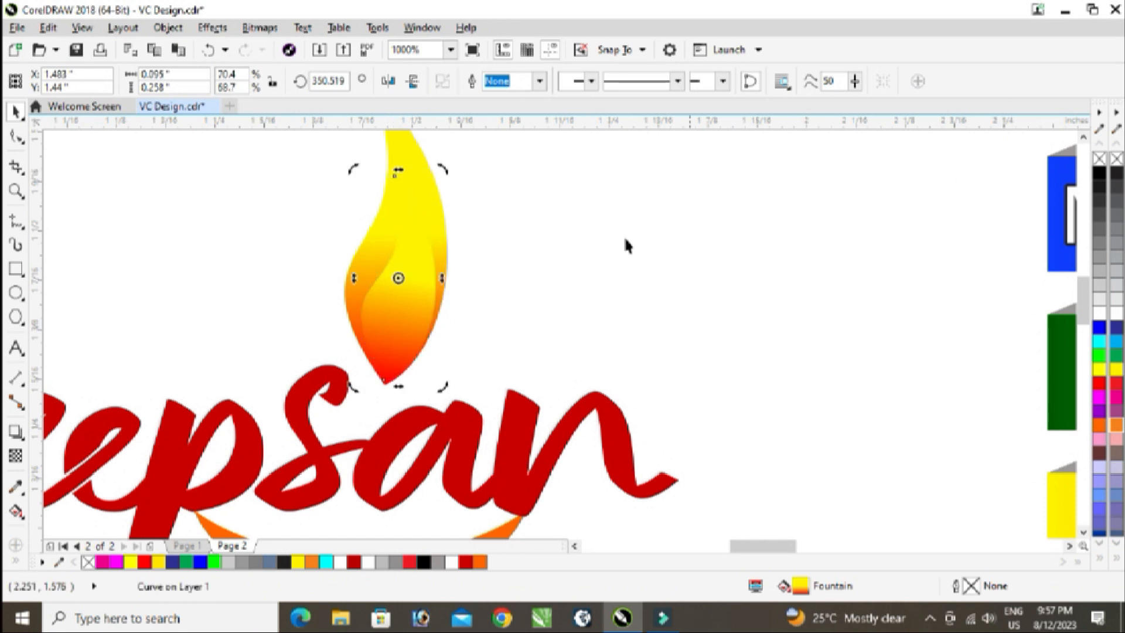
Set the rotation of the inner flame's fountain fill to 270°.
key(F11)
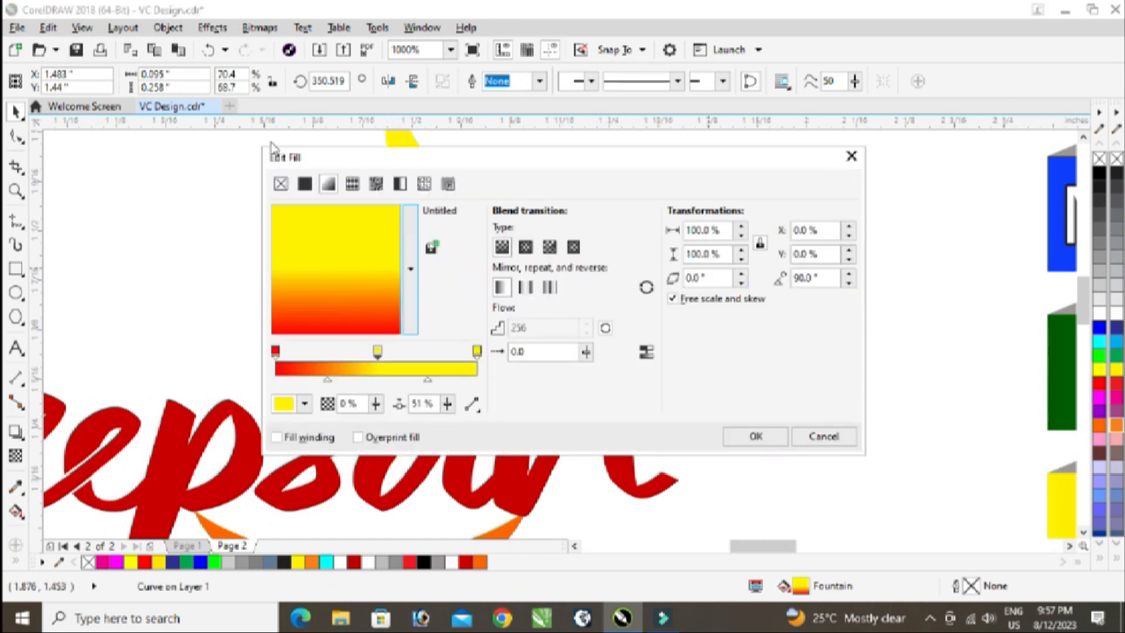
click(852, 156)
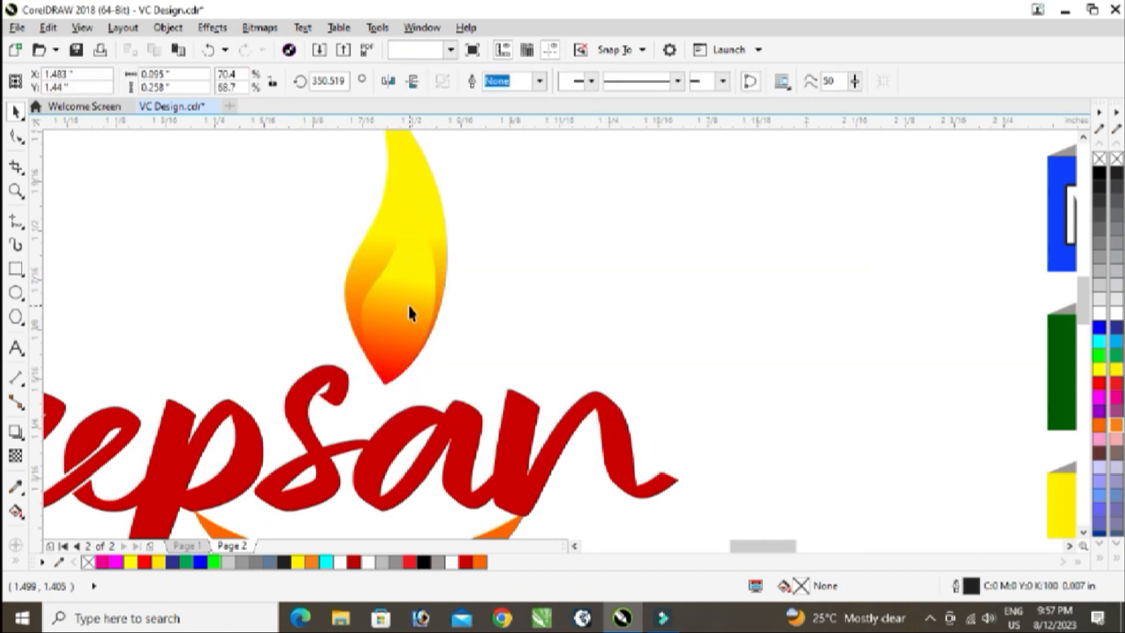
key(F11)
drag(839, 277, 767, 277)
key(Return)
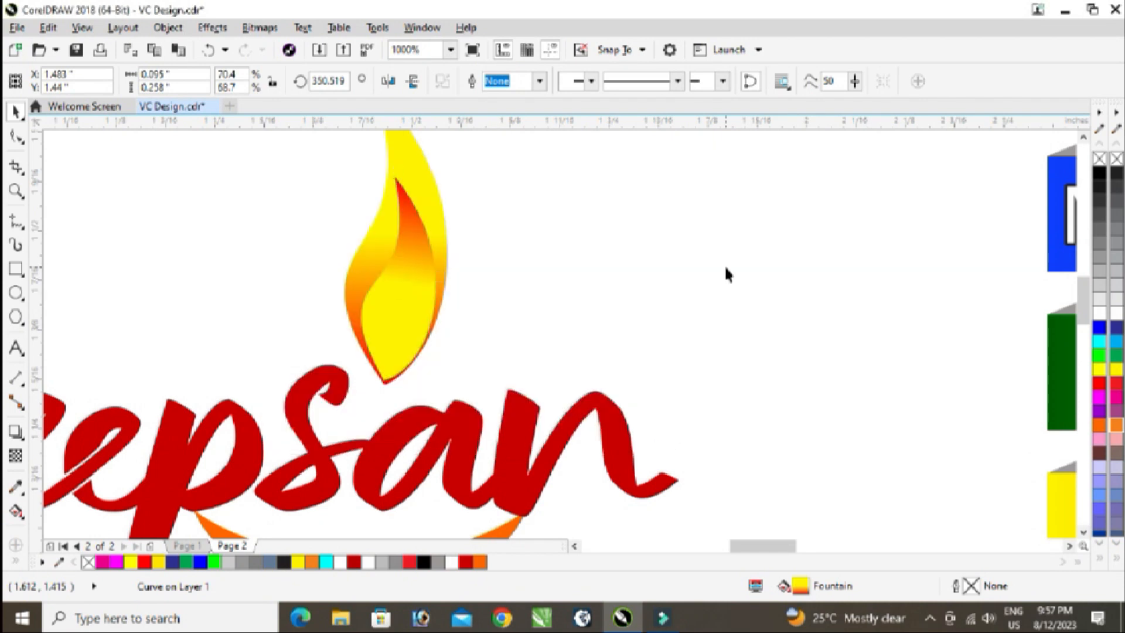
Move the inner flame slightly down and to the left, and lengthen it to about 0.277 in tall.
scroll(725, 265, down, 4)
click(552, 272)
scroll(552, 272, up, 2)
drag(422, 213, 604, 445)
scroll(511, 375, up, 2)
drag(477, 351, 469, 365)
click(536, 328)
click(495, 264)
drag(480, 200, 485, 184)
Change the red starting colour of the inner flame's fountain fill to golden yellow, RGB 255, 217, 0.
key(F11)
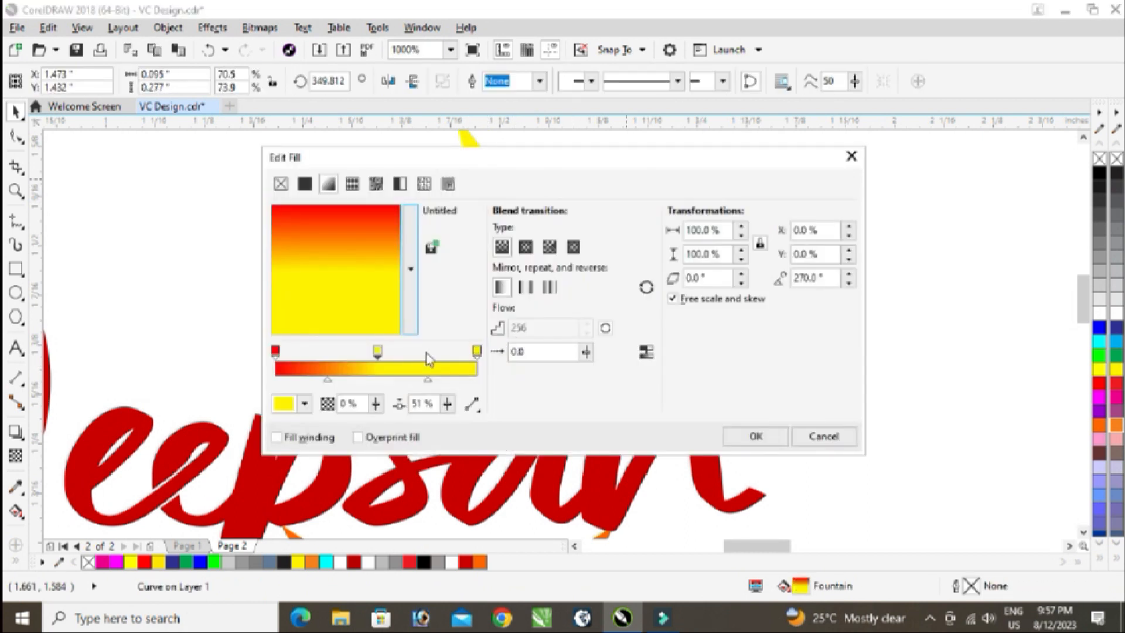
click(276, 353)
click(282, 403)
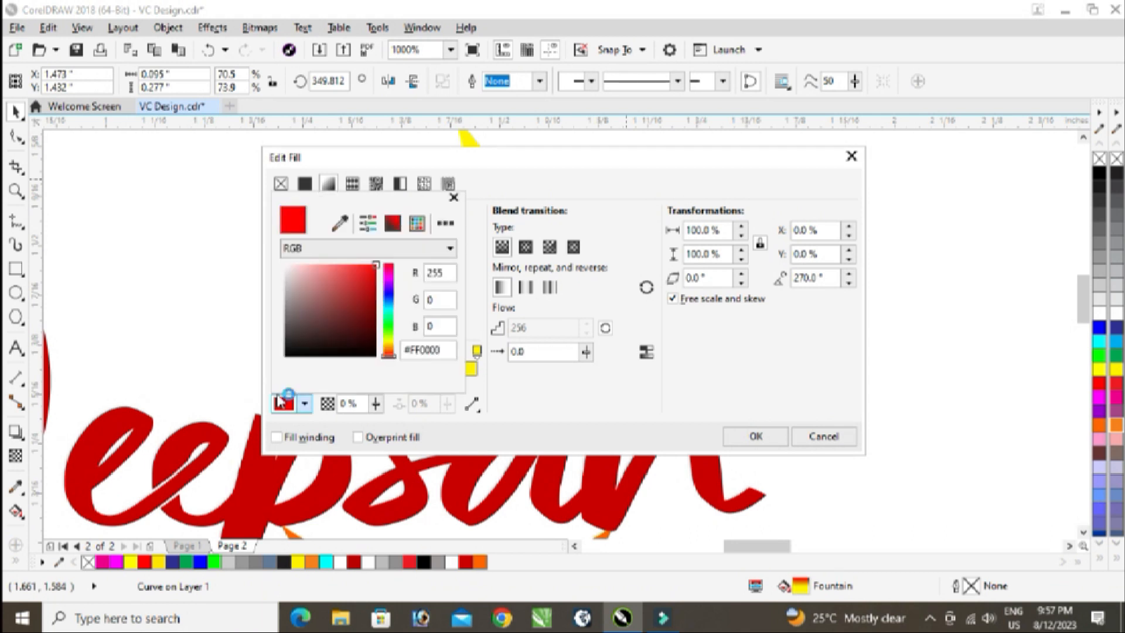
drag(390, 347, 392, 346)
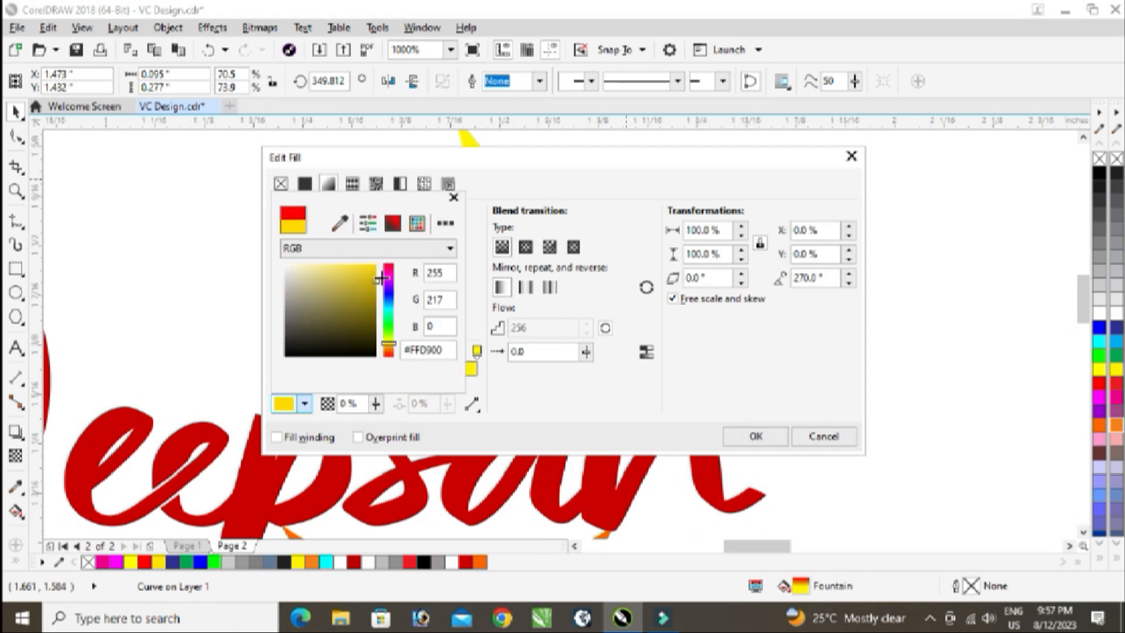
click(477, 351)
click(760, 436)
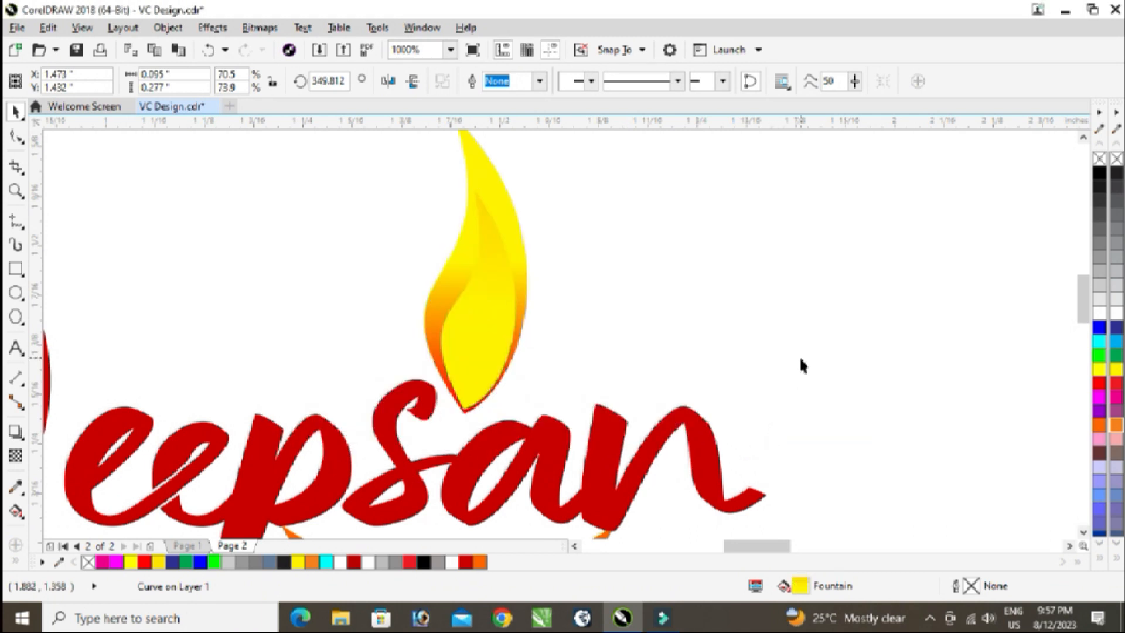
click(799, 358)
scroll(658, 321, down, 2)
scroll(698, 302, up, 1)
scroll(557, 280, up, 1)
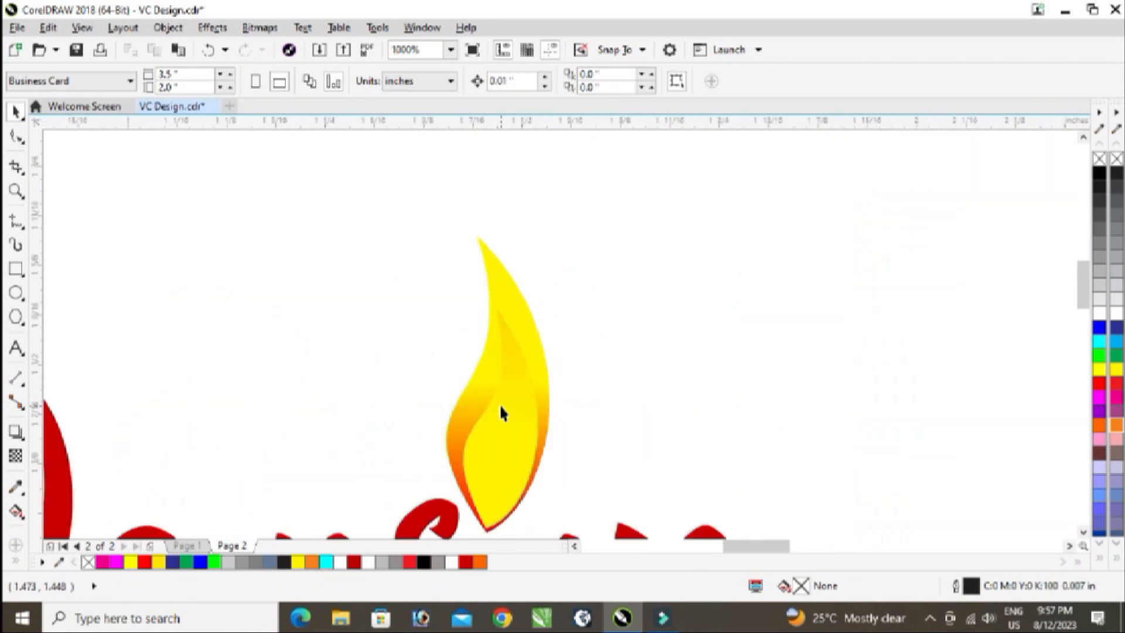
Stretch the inner flame upward to about 0.325 in tall, bringing its tip closer to the outer flame's tip.
click(500, 405)
drag(502, 304, 503, 267)
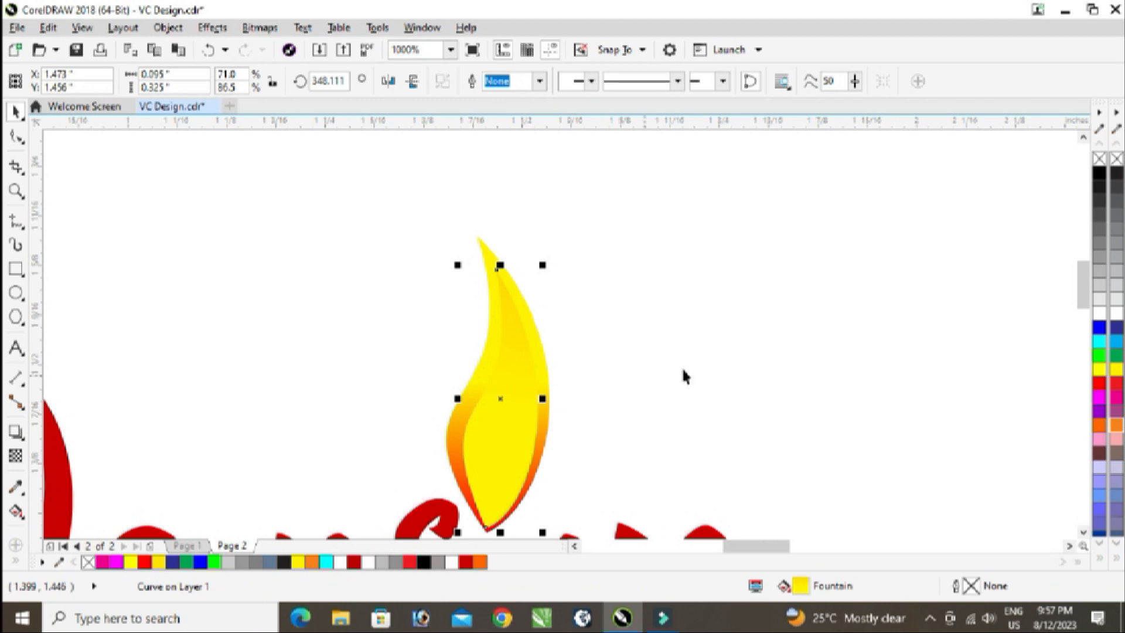
click(685, 375)
scroll(494, 294, down, 3)
Select both flame shapes and examine the flame and the logo's overall look beside the ribbon column.
drag(467, 265, 572, 400)
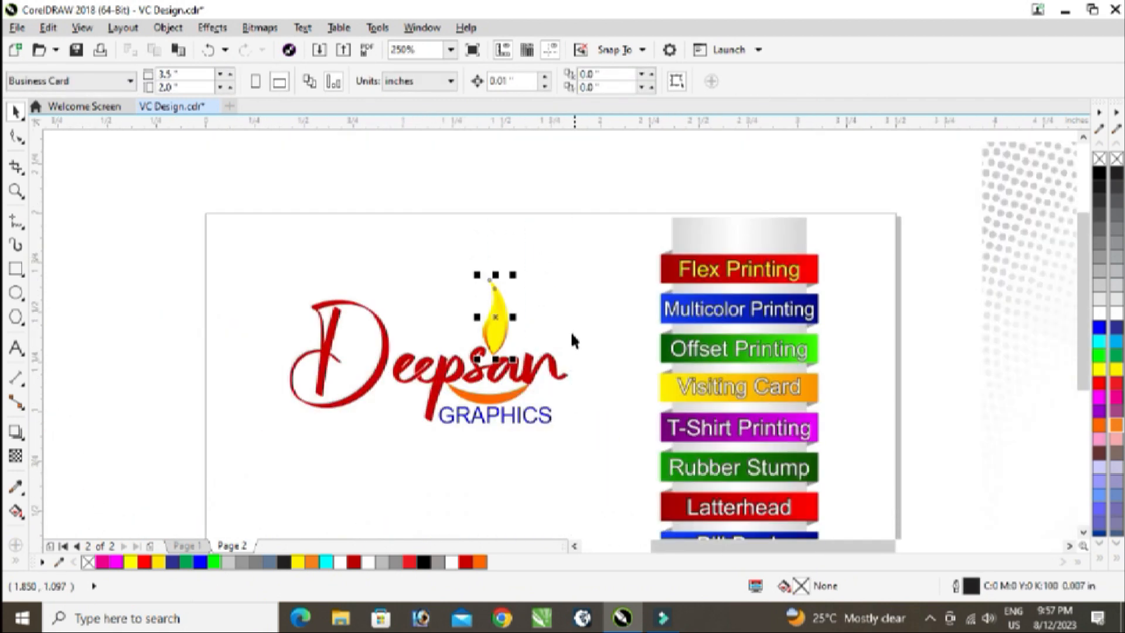
scroll(517, 330, up, 2)
scroll(516, 323, down, 3)
click(572, 202)
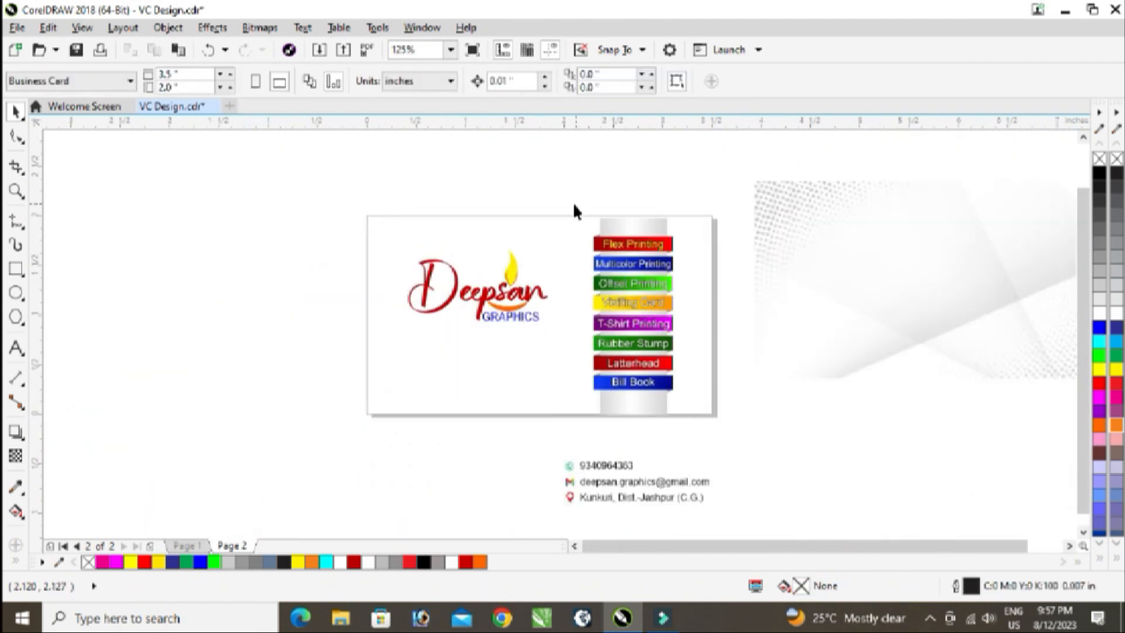
scroll(565, 201, up, 1)
click(768, 248)
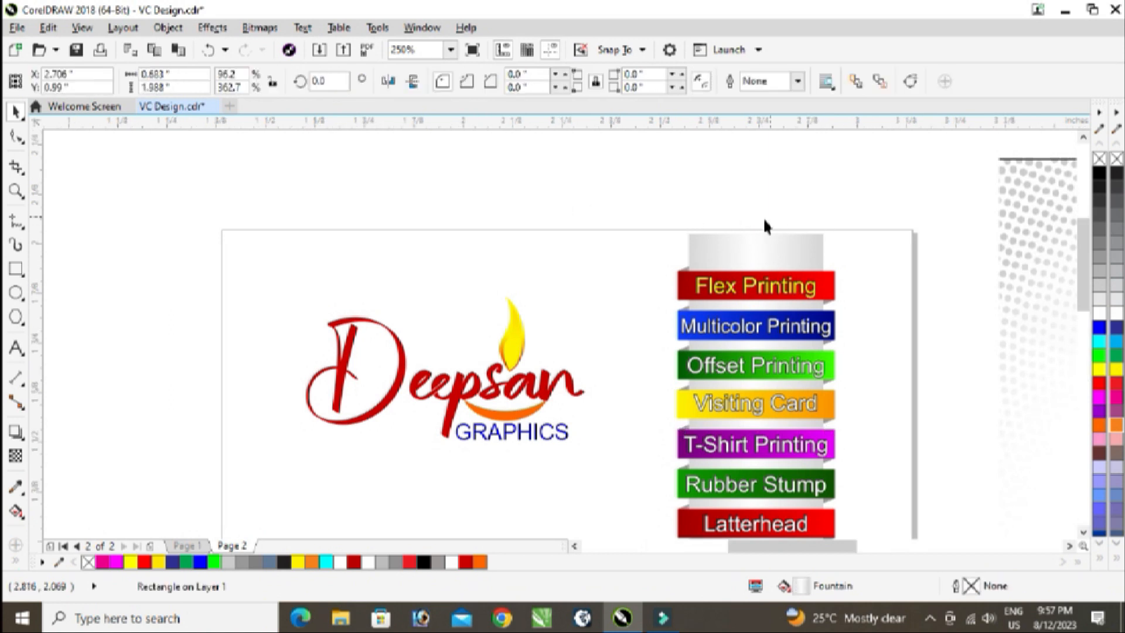
scroll(763, 216, up, 2)
scroll(679, 221, down, 2)
click(359, 221)
scroll(387, 249, down, 1)
scroll(390, 252, up, 2)
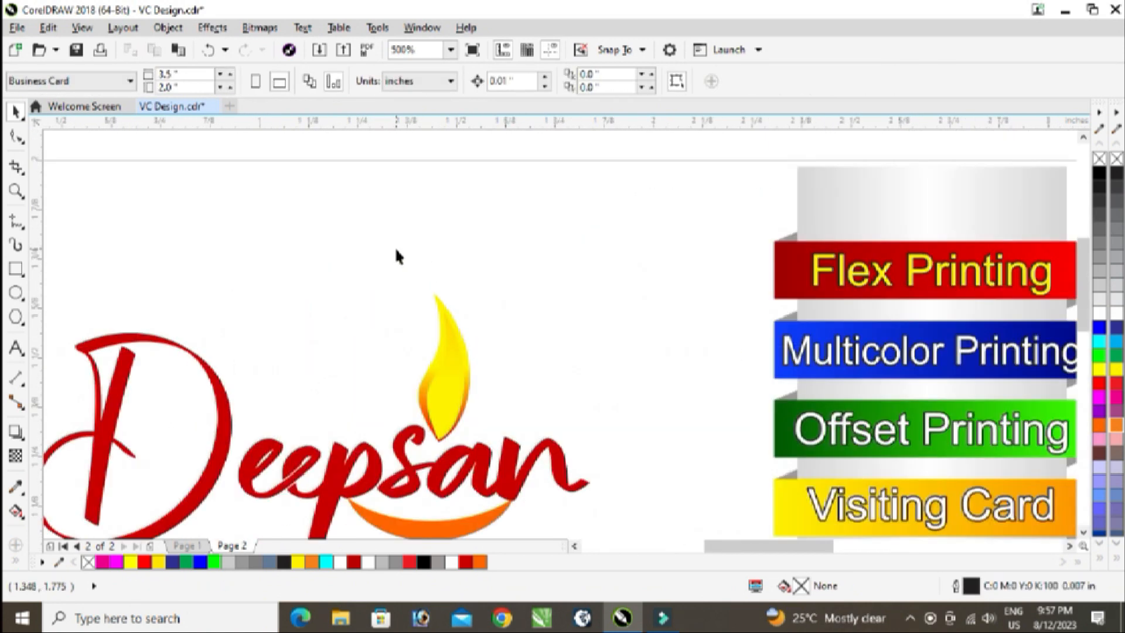
scroll(444, 298, down, 1)
Set the white outline of the Deepsan lettering to a width of 0.03125 in.
click(376, 367)
scroll(384, 368, up, 2)
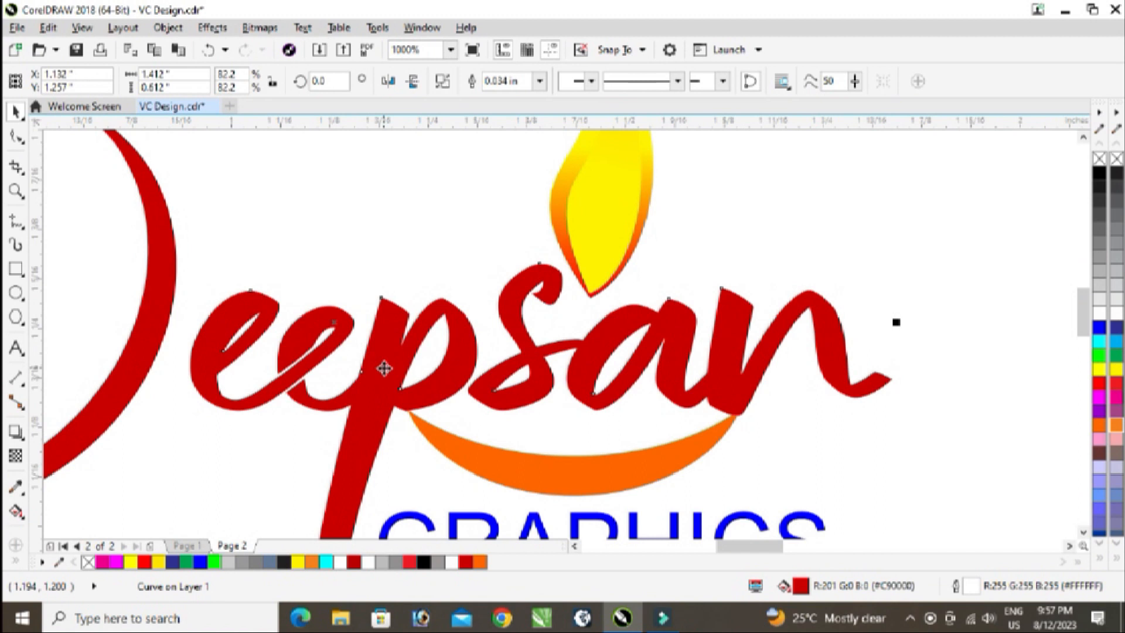
key(F12)
click(456, 200)
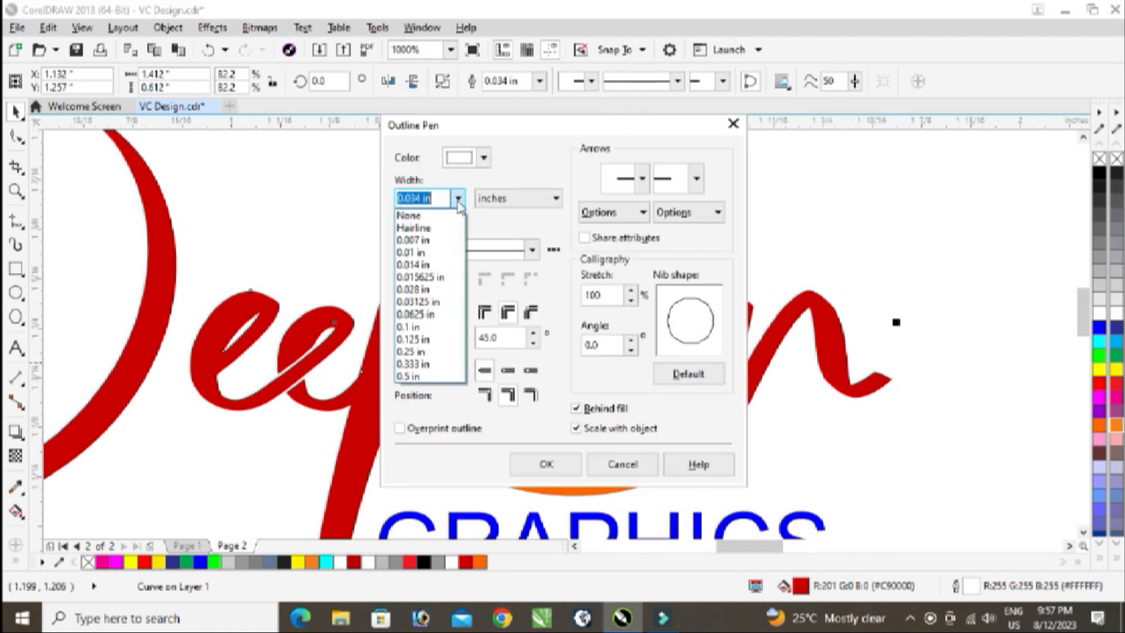
click(431, 301)
click(546, 465)
scroll(577, 271, down, 3)
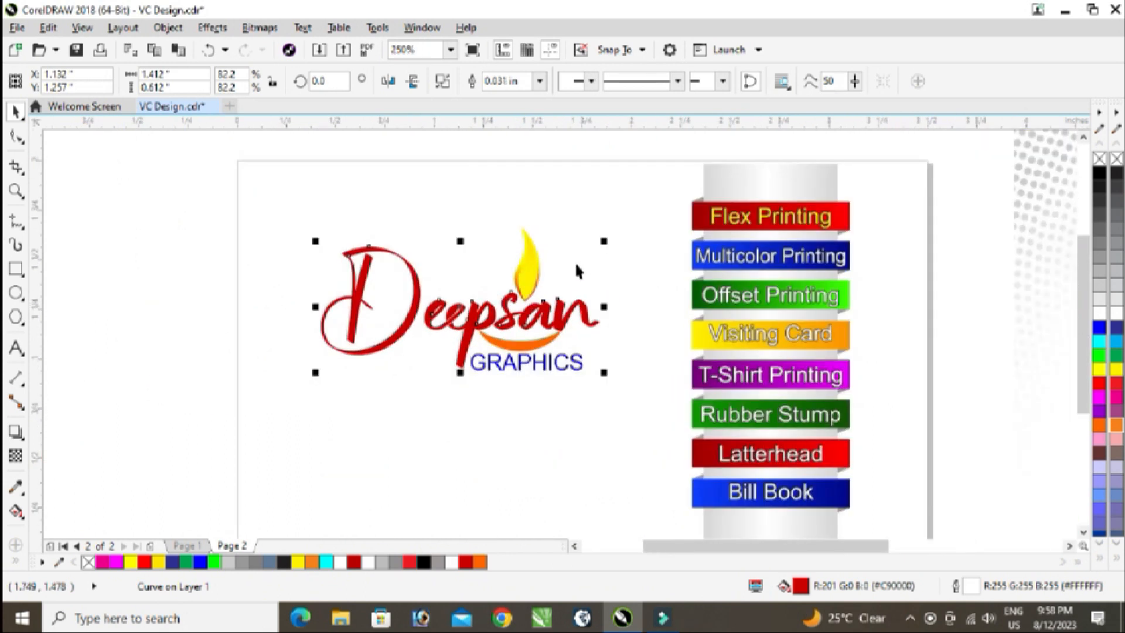
Give the GRAPHICS text an outline 0.02 in wide.
click(524, 371)
scroll(525, 370, up, 3)
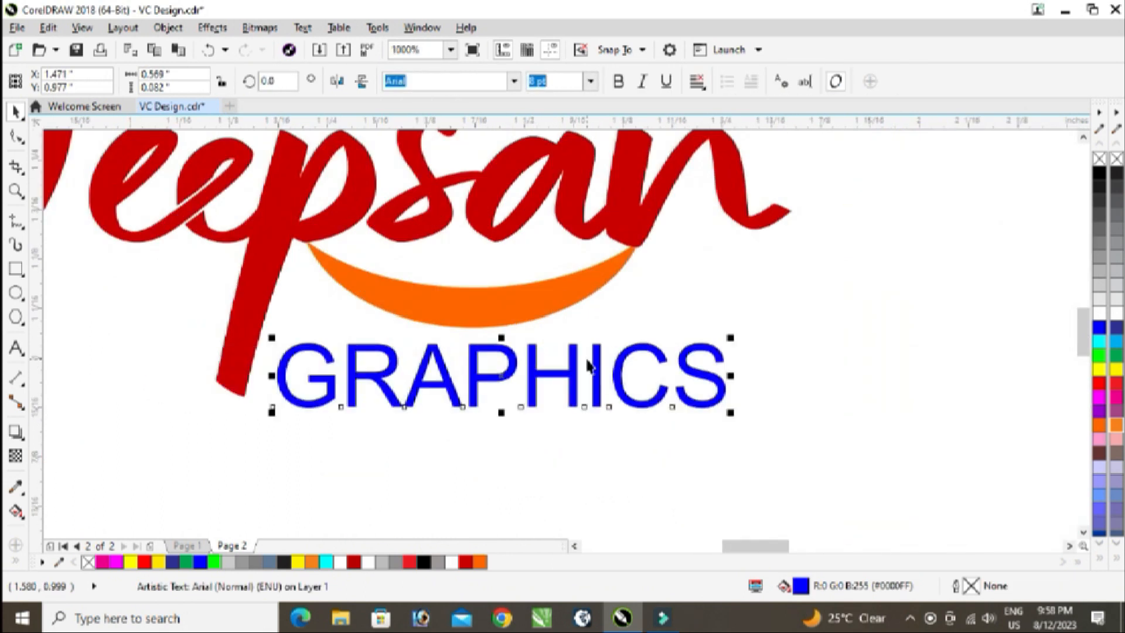
key(F12)
click(459, 200)
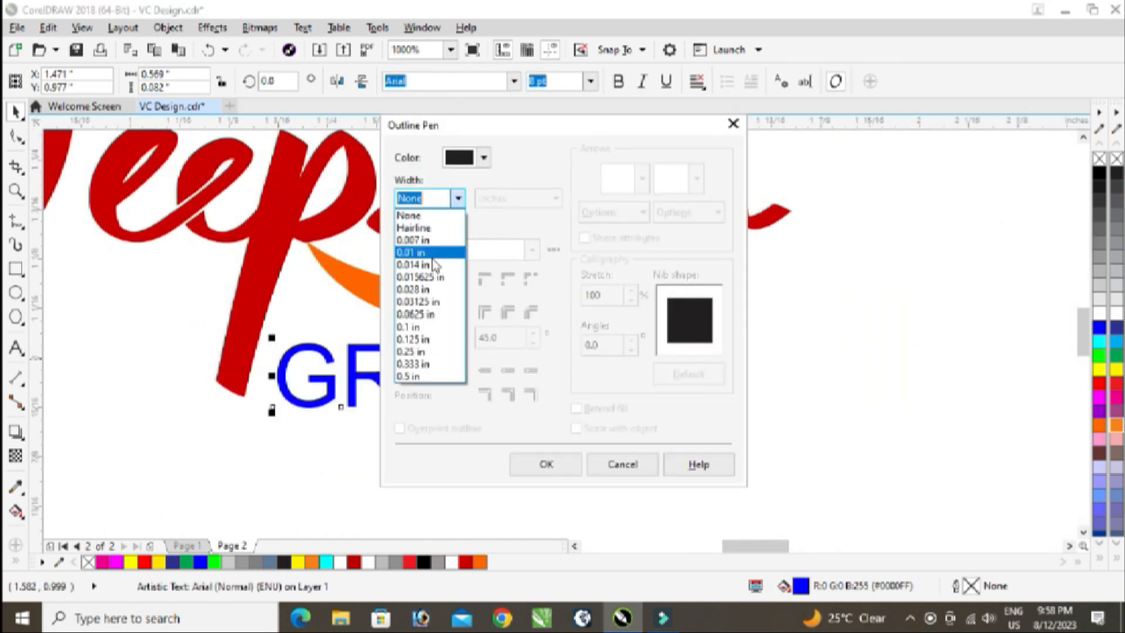
click(437, 262)
click(426, 198)
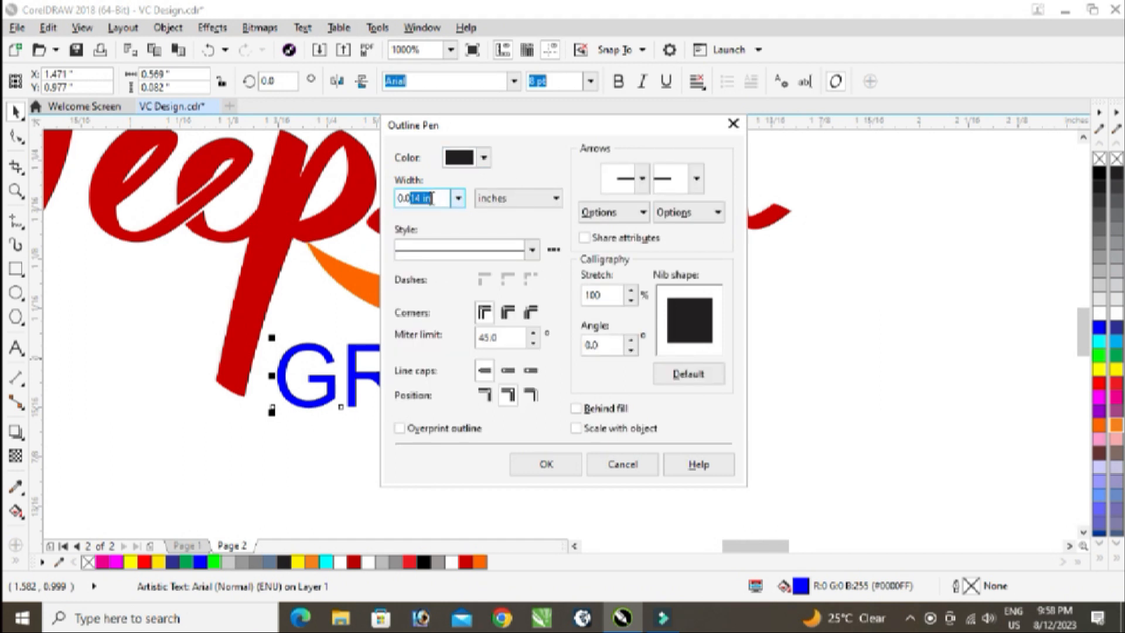
text(2)
key(Return)
Make the GRAPHICS outline white, RGB 254, 254, 254, with rounded corners, placed behind the fill and scaling with the object.
key(F12)
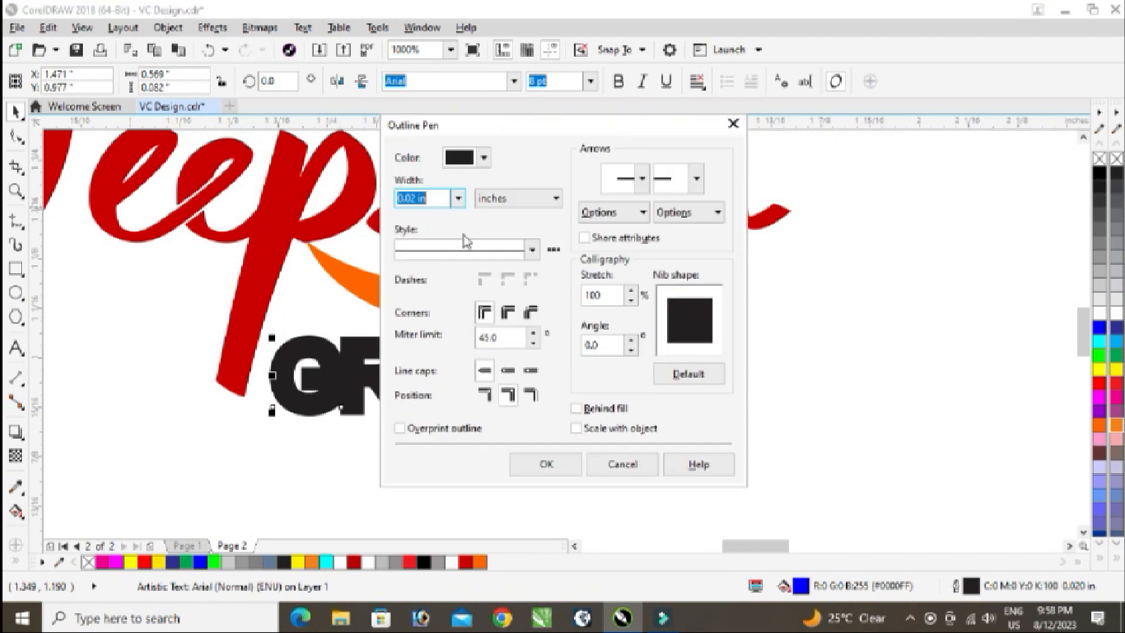
click(509, 315)
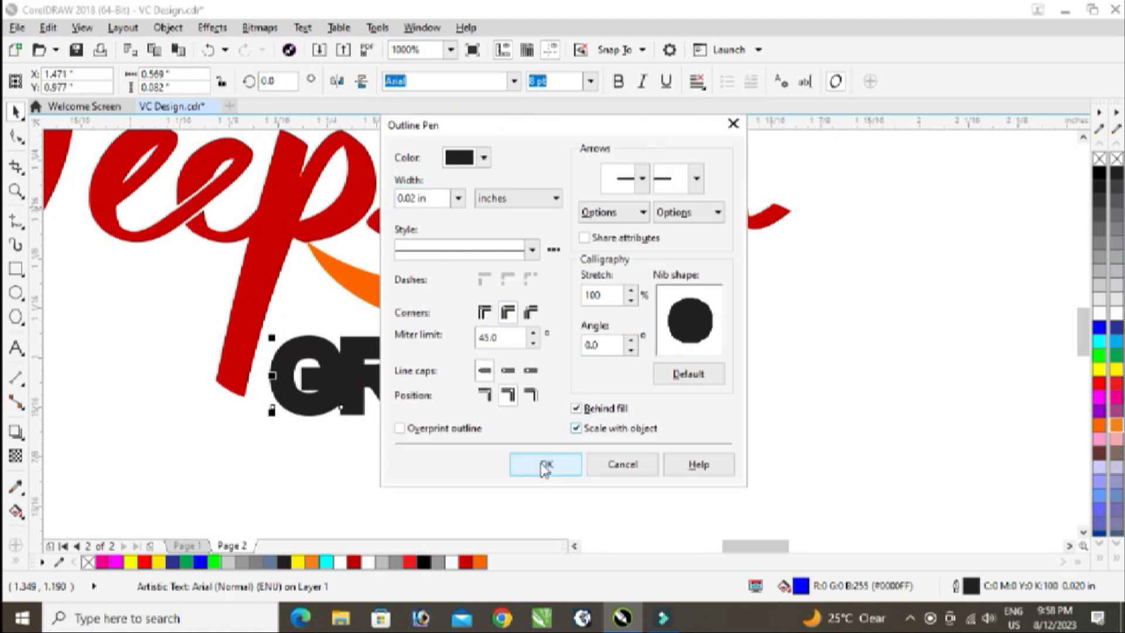
click(484, 159)
click(456, 243)
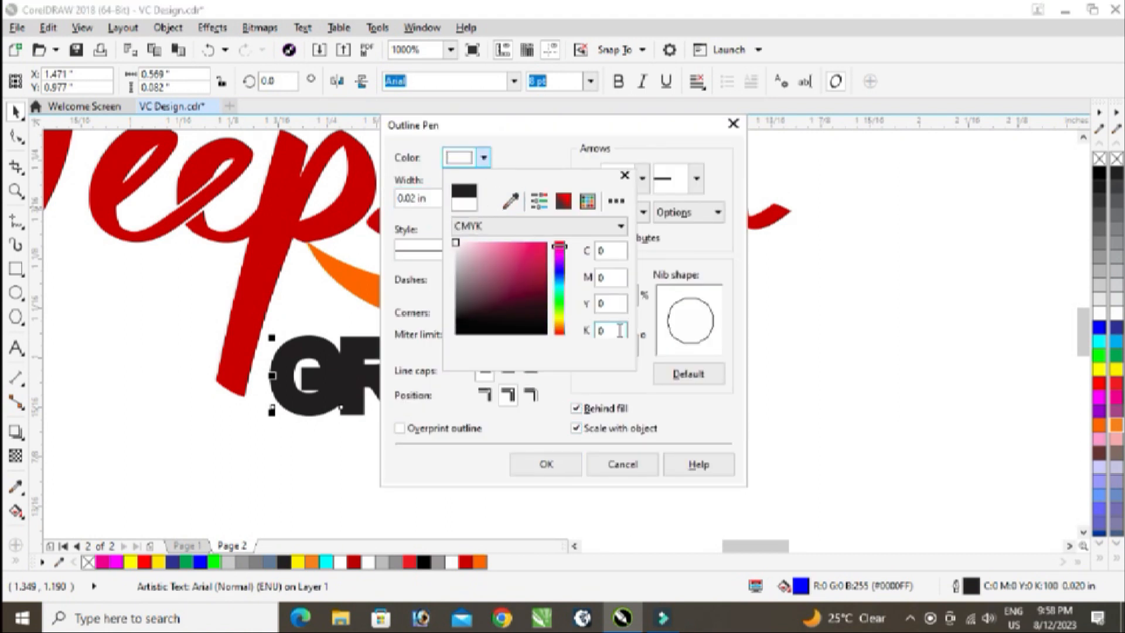
click(550, 228)
click(528, 266)
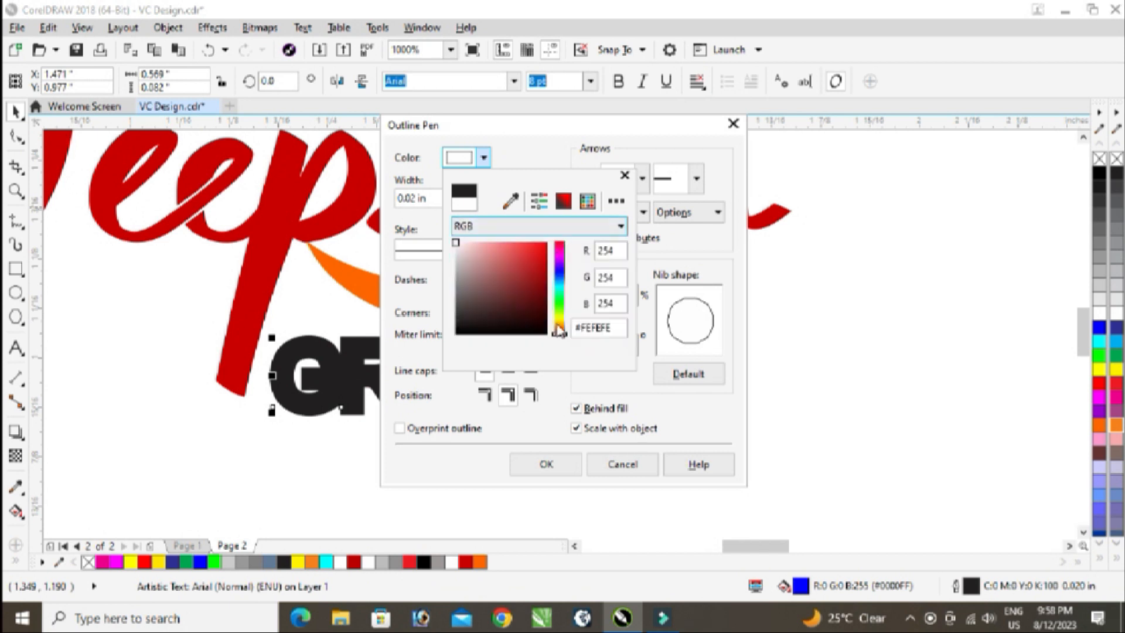
click(543, 470)
click(547, 464)
scroll(578, 417, down, 3)
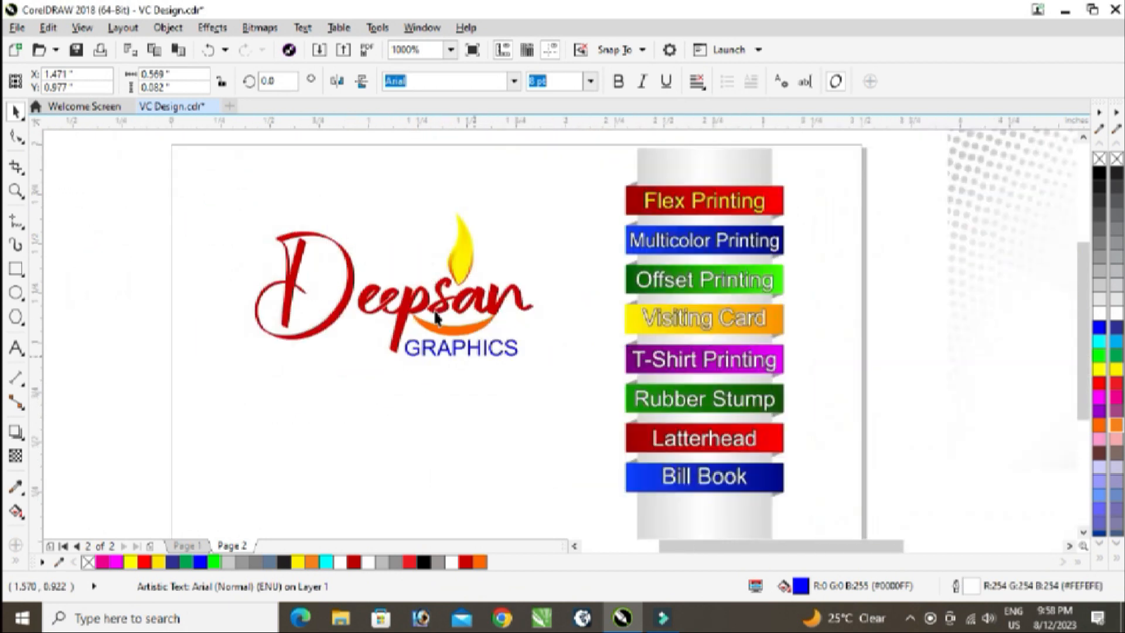
Group the Deepsan lettering, flame, crescent and GRAPHICS text into one logo.
click(504, 234)
drag(145, 177, 564, 428)
key(ctrl+g)
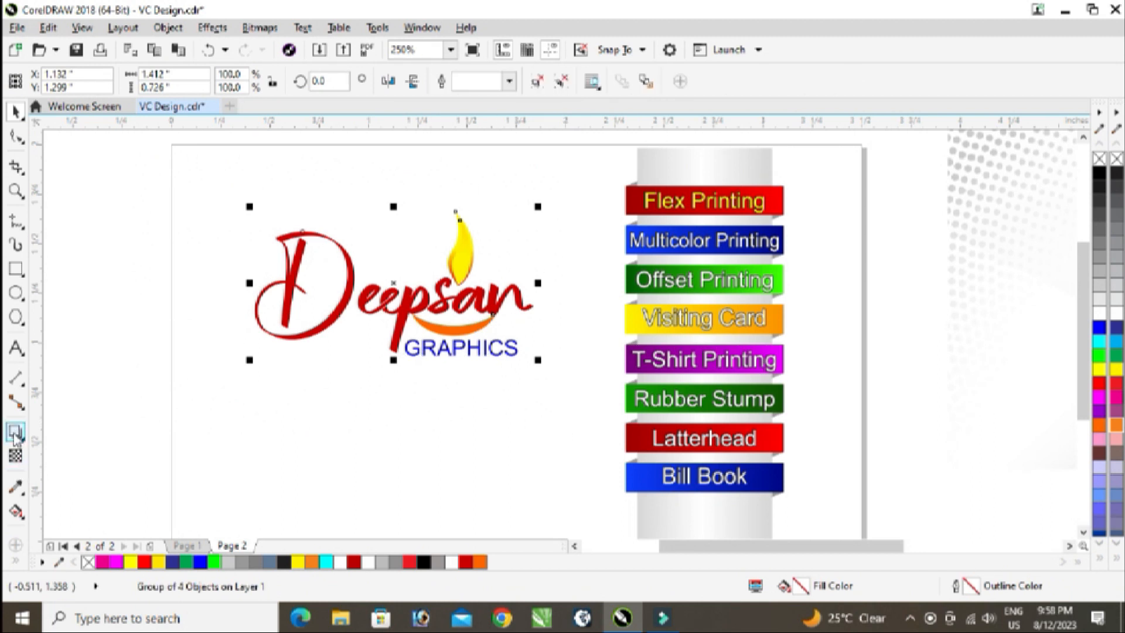
Apply a drop shadow to the logo group, running straight down at 270° with no visible offset.
click(15, 434)
drag(456, 218, 391, 355)
scroll(391, 355, up, 4)
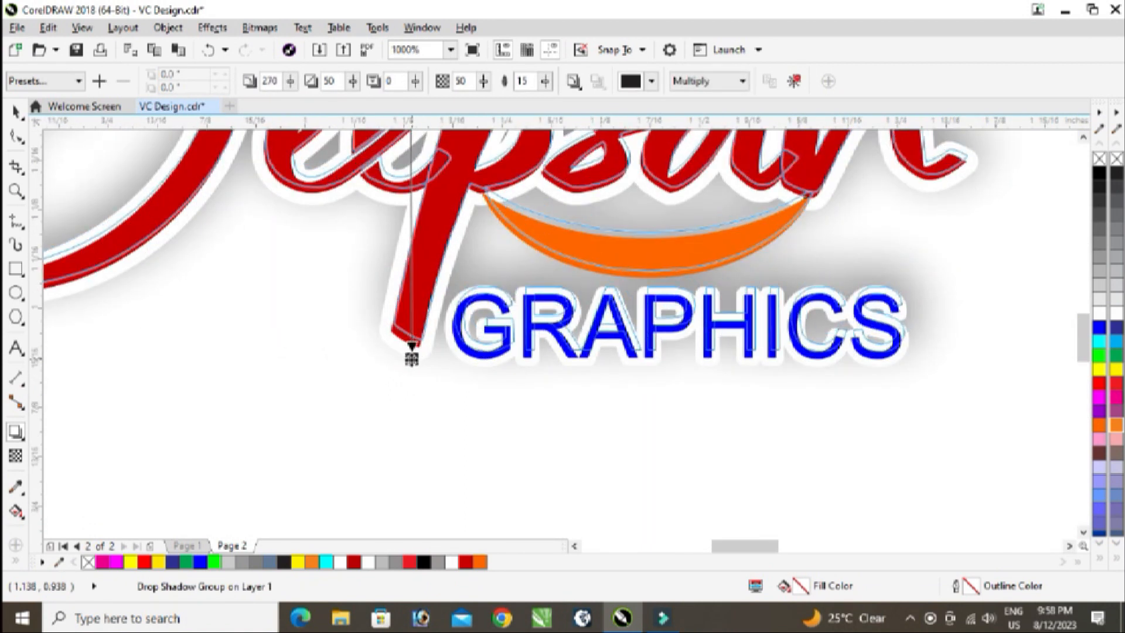
scroll(412, 352, down, 4)
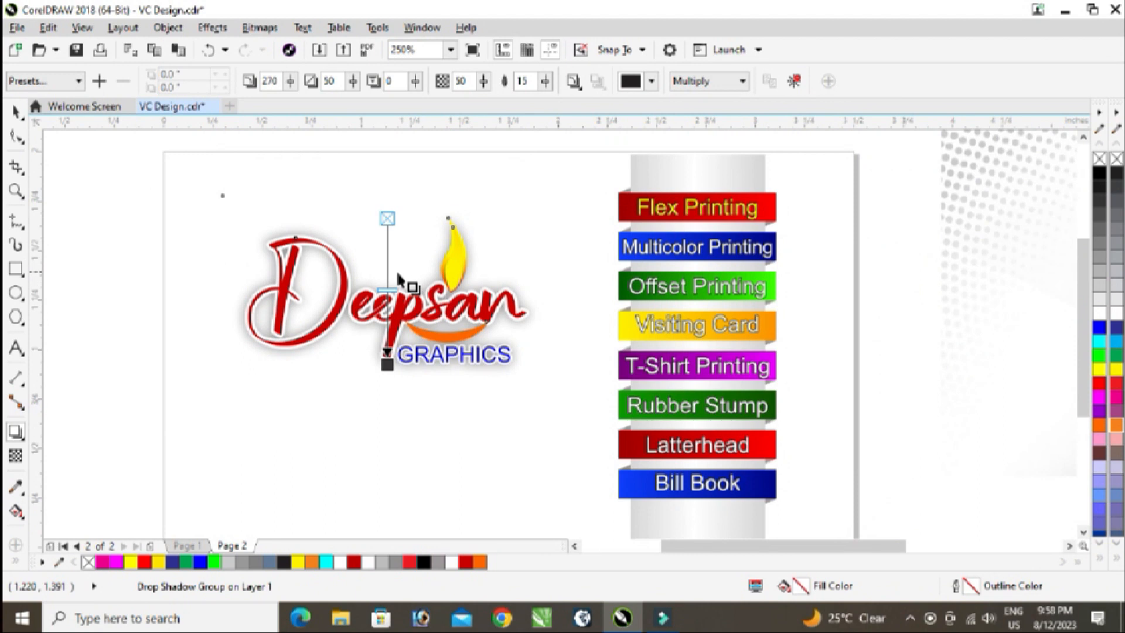
Set the logo shadow's opacity to 79, its feathering to 5 and its merge mode to Normal.
drag(387, 289, 388, 332)
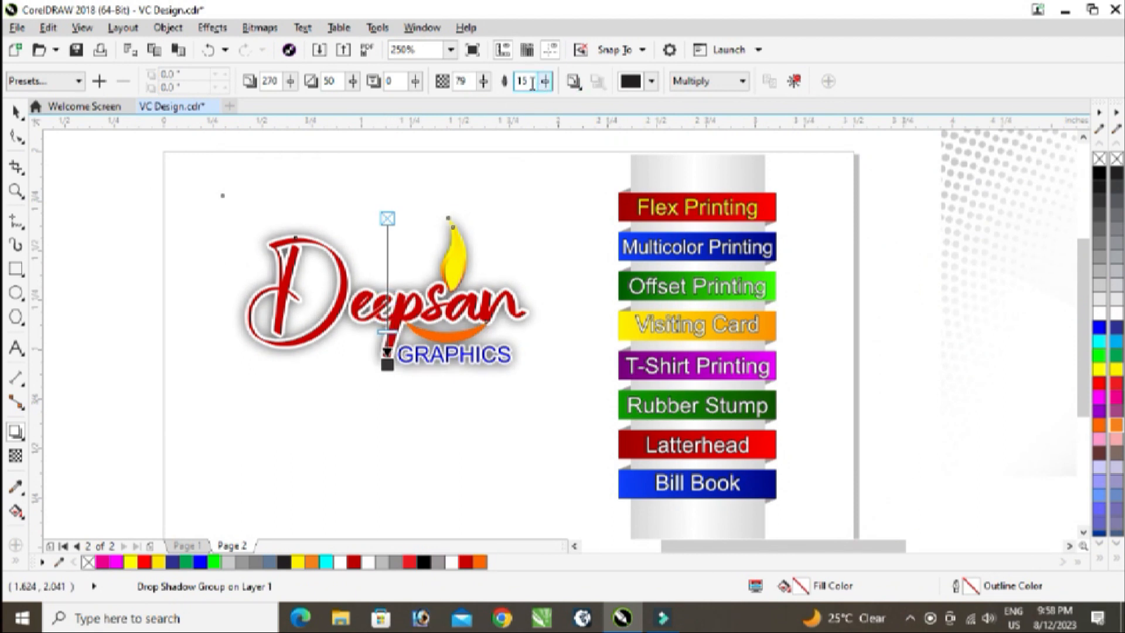
key(Return)
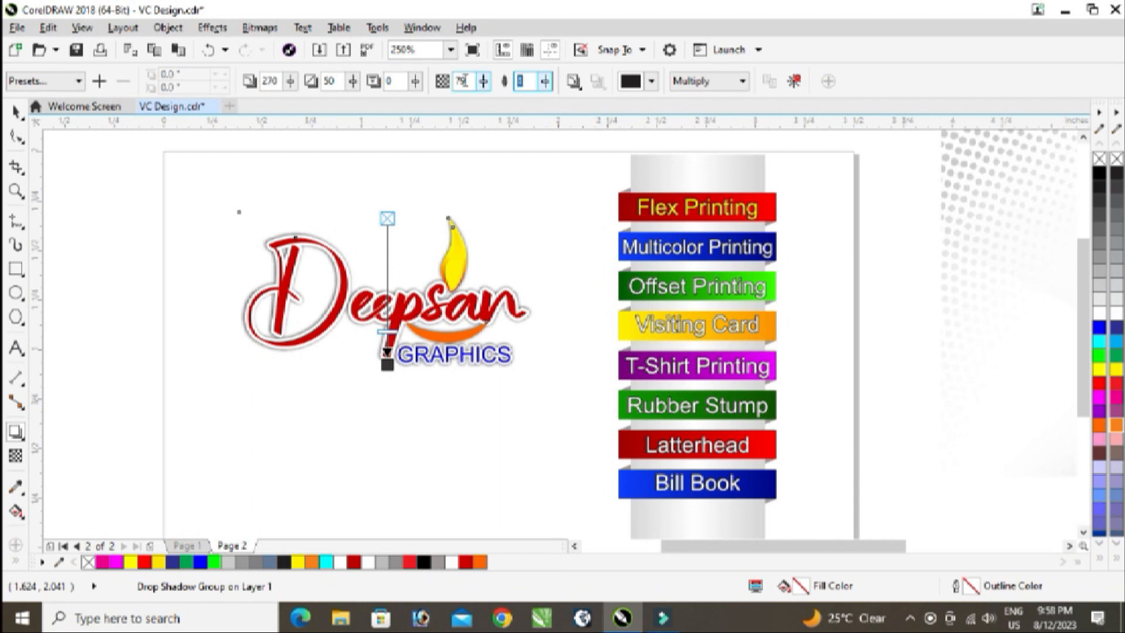
text(5)
key(Return)
click(720, 88)
click(688, 98)
scroll(357, 290, up, 2)
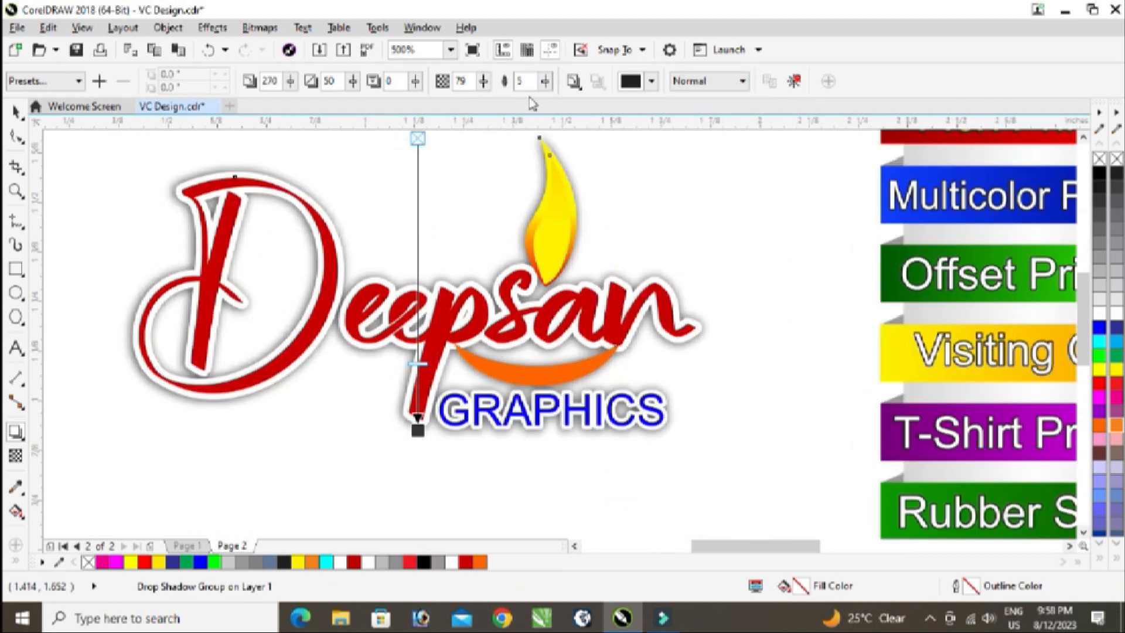
Change the logo's drop shadow colour from black to a neutral gray.
click(652, 82)
click(644, 189)
drag(645, 189, 634, 193)
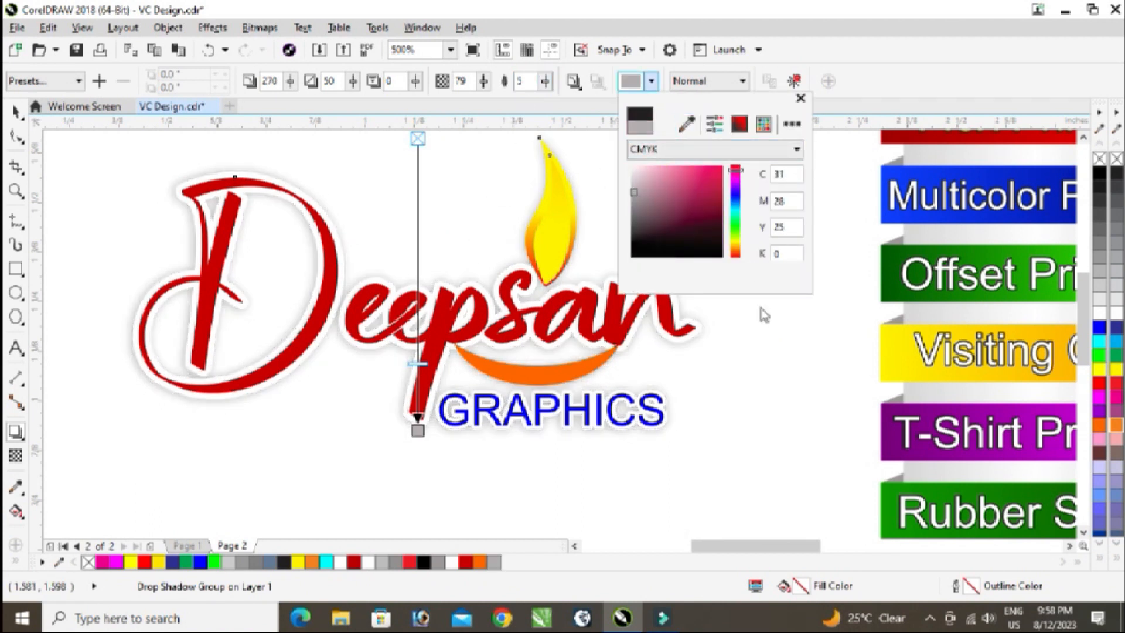
drag(631, 198, 630, 198)
Refine the logo's drop shadow to a feathering of 8 and an opacity of 89.
click(519, 86)
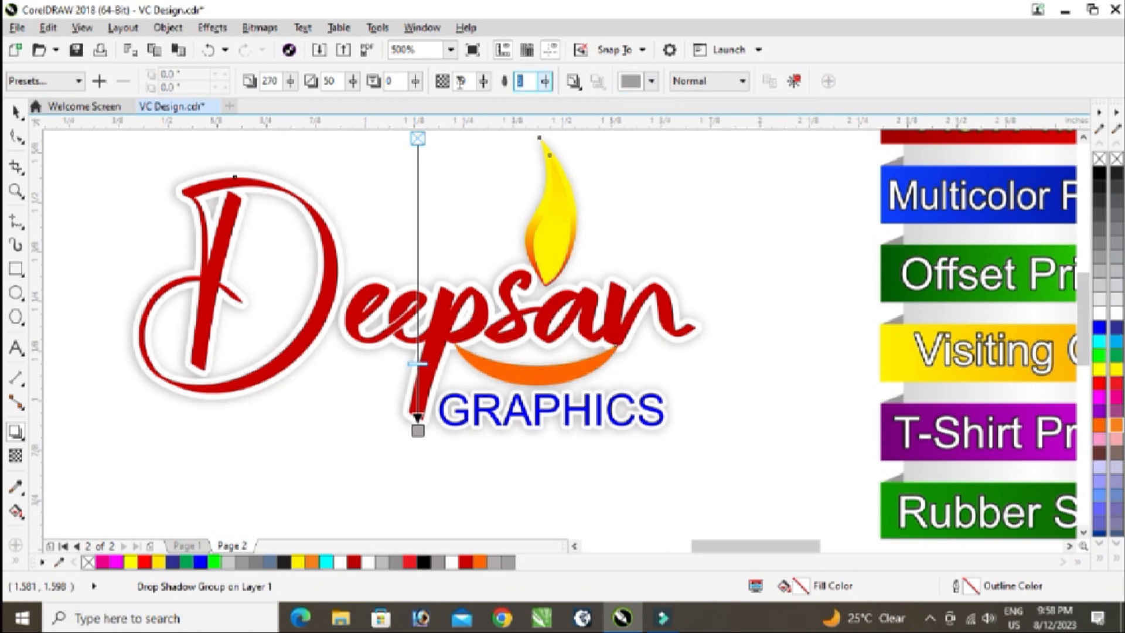
text(7)
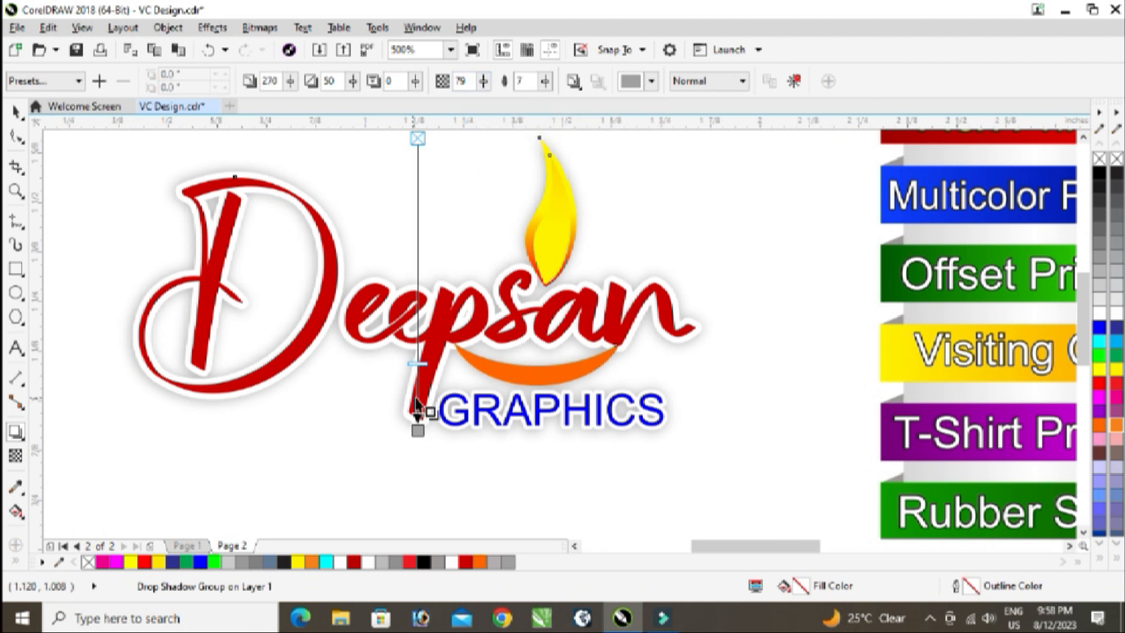
drag(418, 368, 421, 389)
key(ctrl+z)
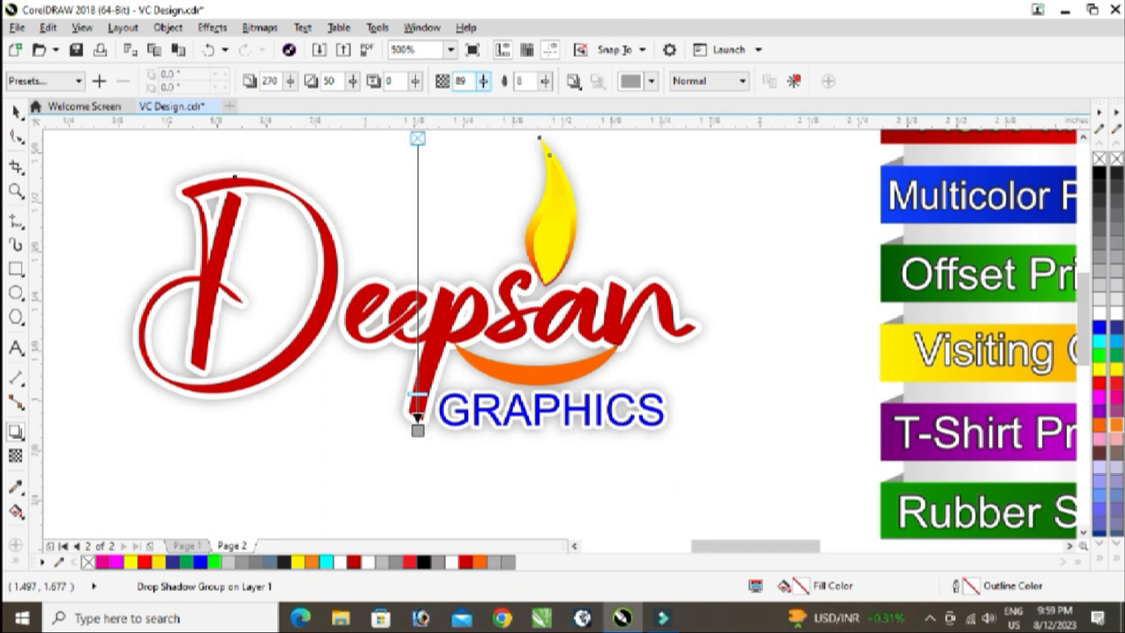
Break the drop shadow apart from the logo and move both together slightly down on the card.
key(ctrl+k)
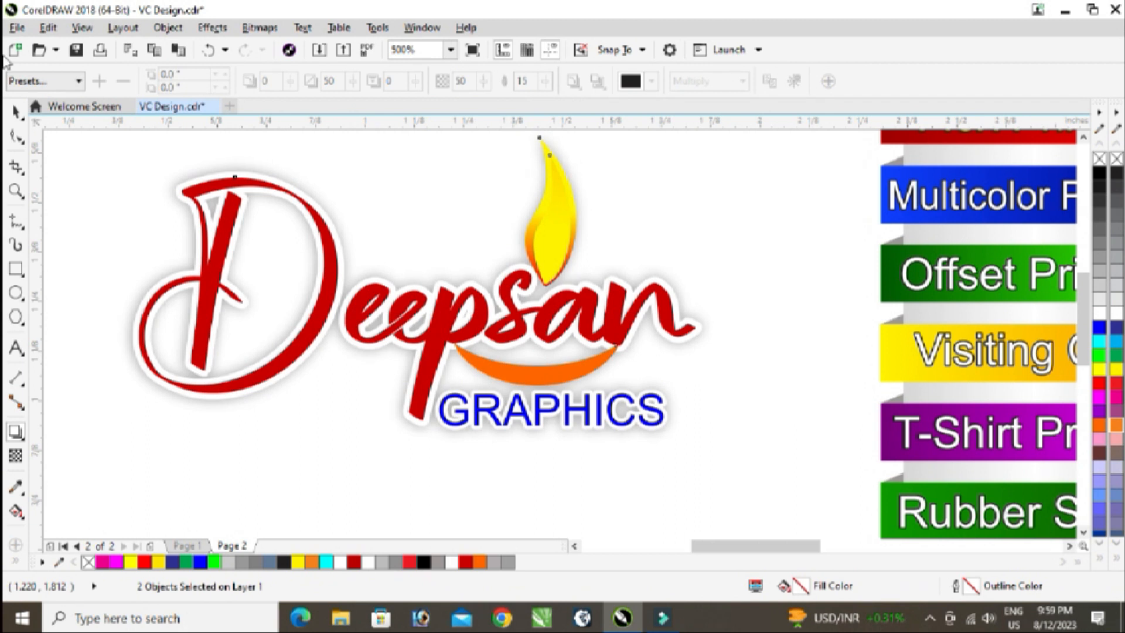
click(14, 115)
scroll(409, 327, down, 2)
drag(309, 231, 555, 406)
scroll(452, 296, up, 2)
drag(188, 152, 527, 399)
drag(427, 327, 433, 373)
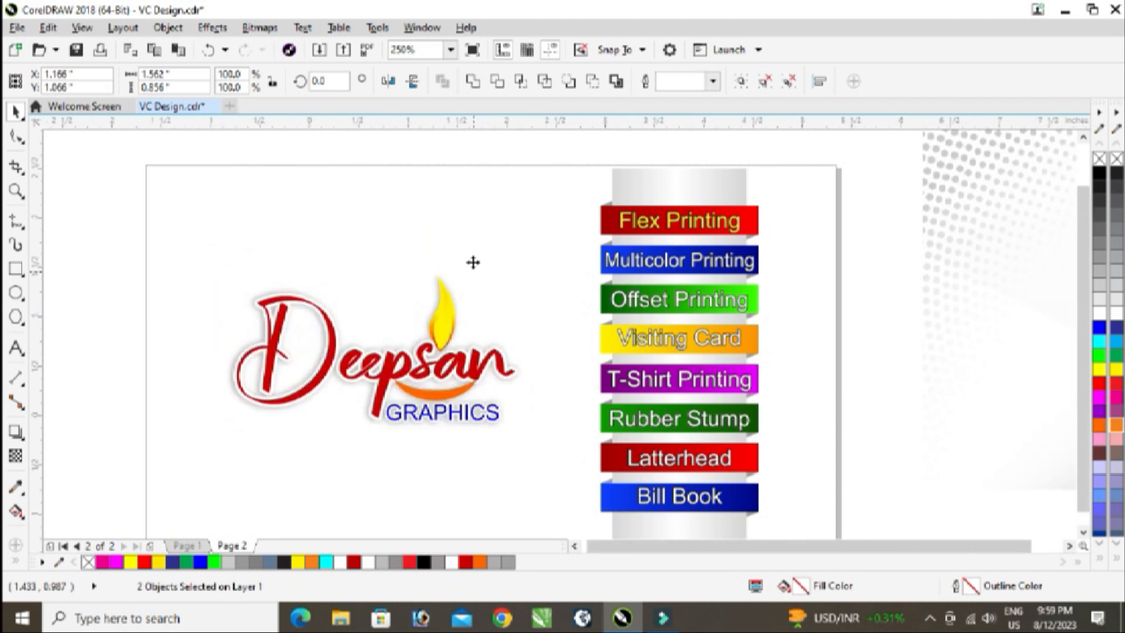
Group the logo with its separated shadow and nudge the group up to Y 1.086 in.
scroll(473, 263, down, 2)
click(493, 309)
scroll(491, 314, up, 2)
drag(249, 205, 507, 319)
key(ctrl+g)
key(Up)
key(Up)
key(Up)
key(Up)
key(Up)
key(Up)
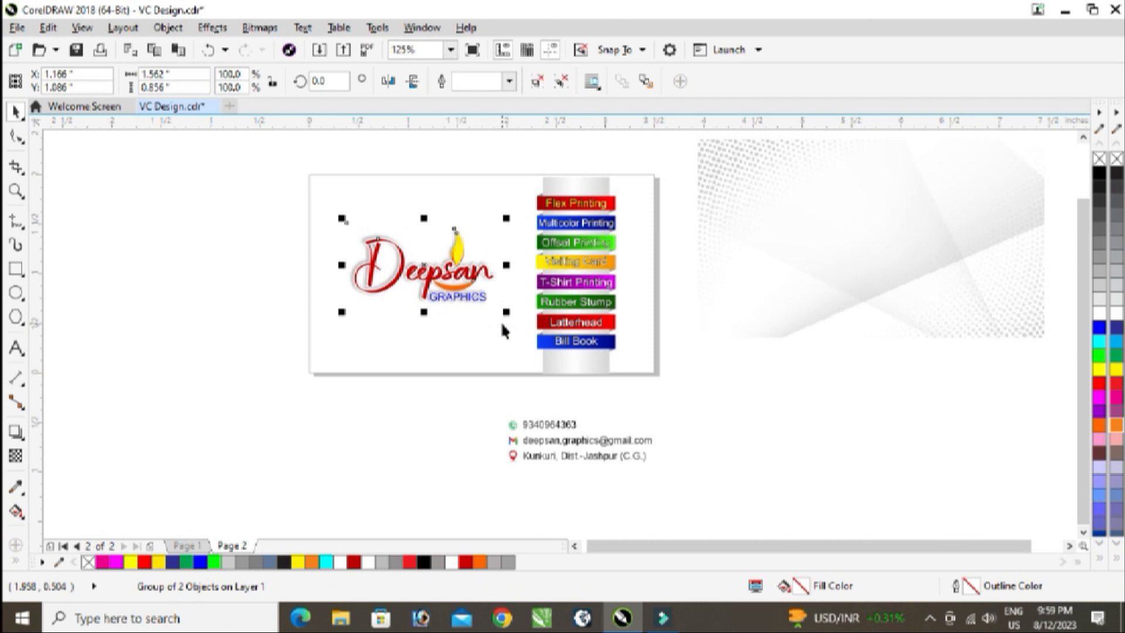
Move the phone, e-mail and address lines with their icons from below the card to beneath the logo.
click(758, 426)
drag(787, 393, 450, 492)
drag(545, 457, 399, 349)
click(713, 359)
scroll(713, 359, down, 2)
scroll(702, 266, up, 2)
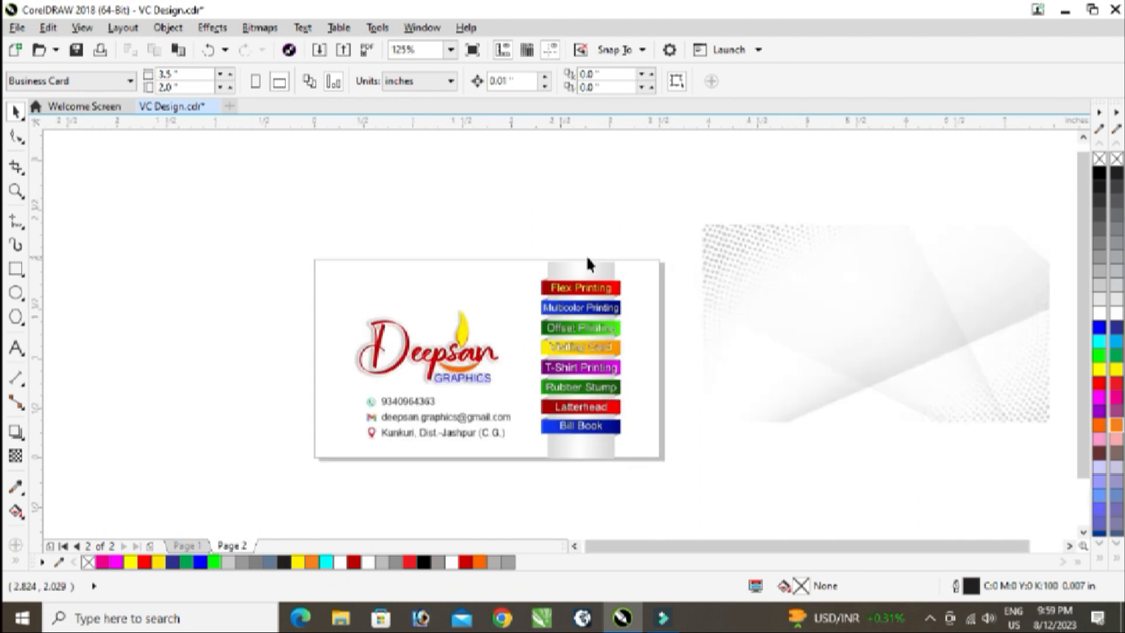
Stretch the grey gradient strip behind the service ribbons so its ends meet the card's lower and upper edges.
click(579, 275)
scroll(586, 463, up, 3)
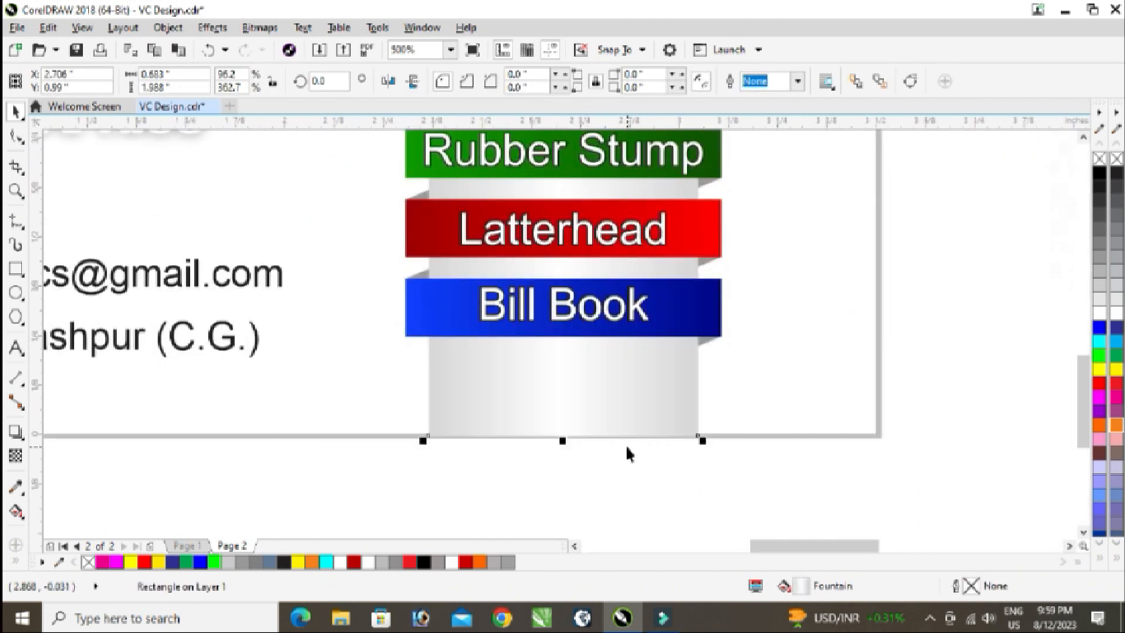
scroll(468, 448, up, 3)
drag(852, 399, 856, 406)
scroll(542, 495, down, 1)
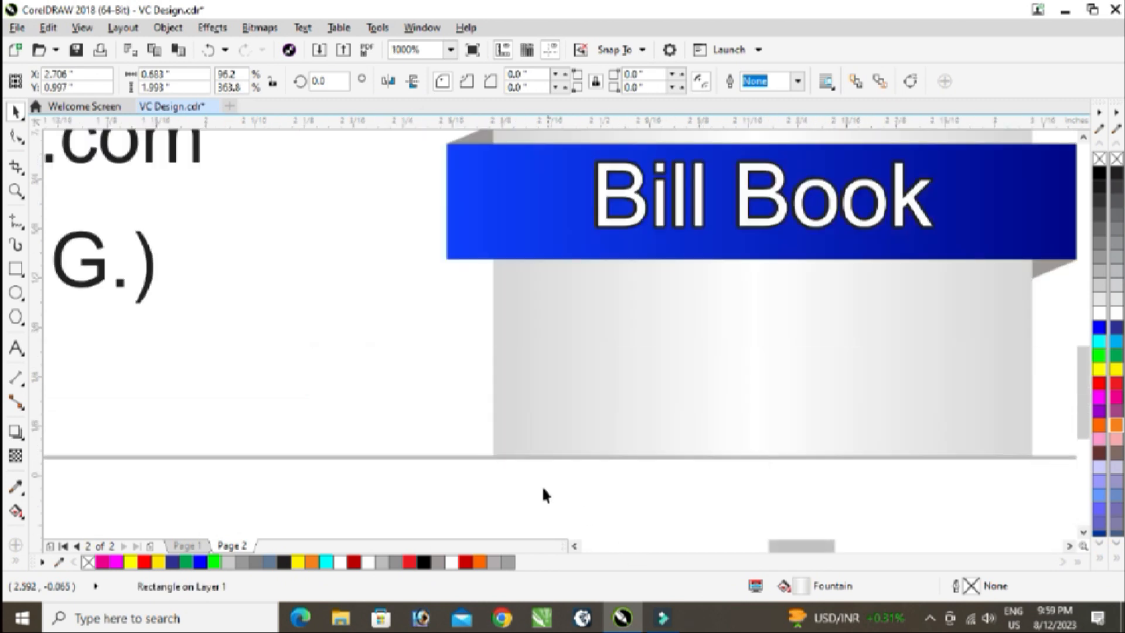
scroll(583, 396, down, 3)
scroll(707, 239, up, 6)
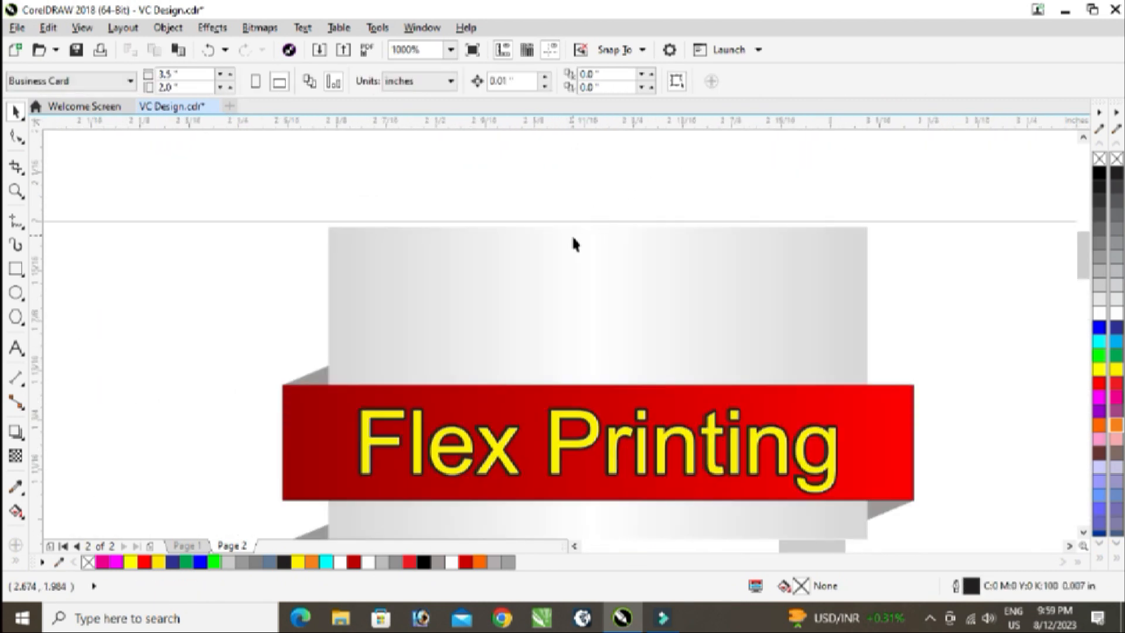
drag(637, 234, 635, 223)
scroll(491, 201, down, 3)
click(491, 201)
scroll(491, 201, down, 6)
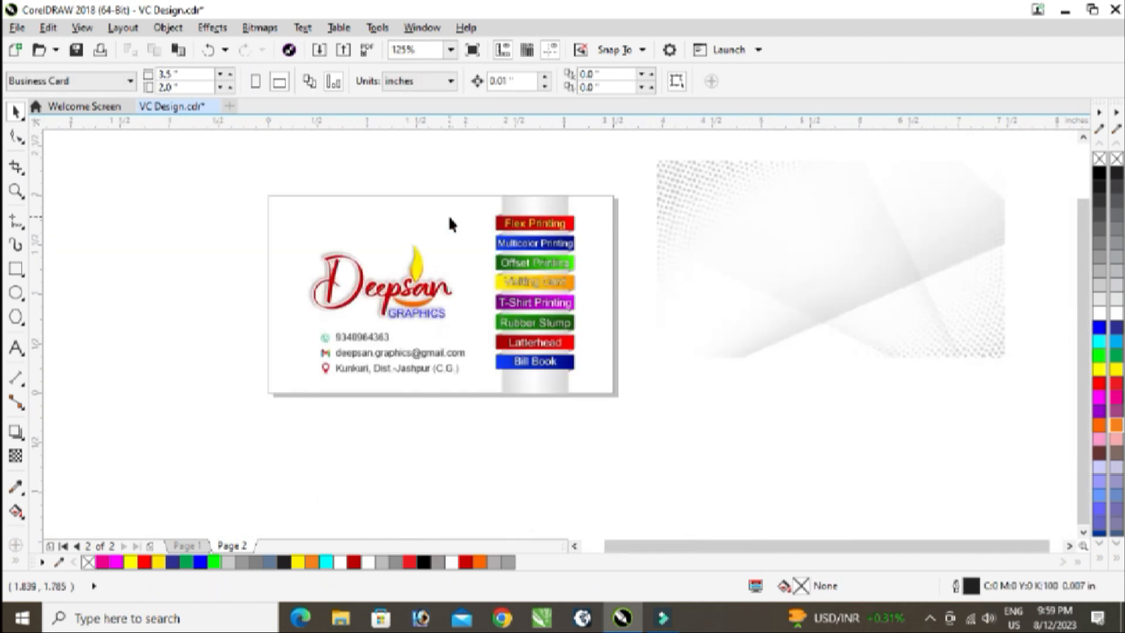
Create a page-sized rectangle, PowerClip the grey halftone background image inside it, and remove the rectangle's outline.
double_click(13, 271)
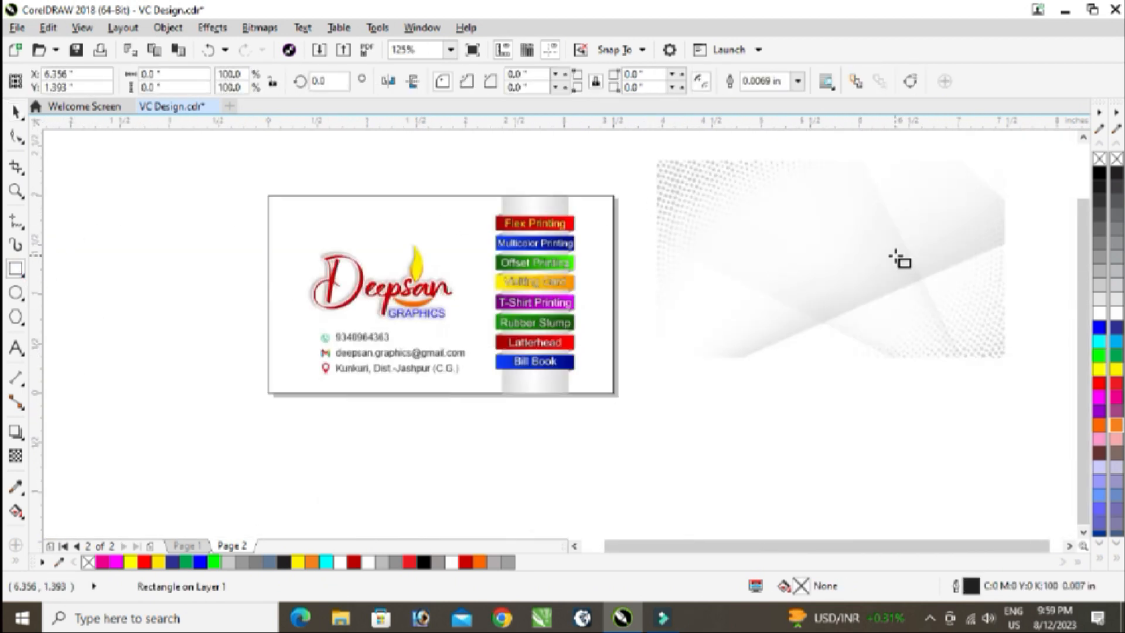
right_click(846, 225)
click(912, 138)
click(361, 211)
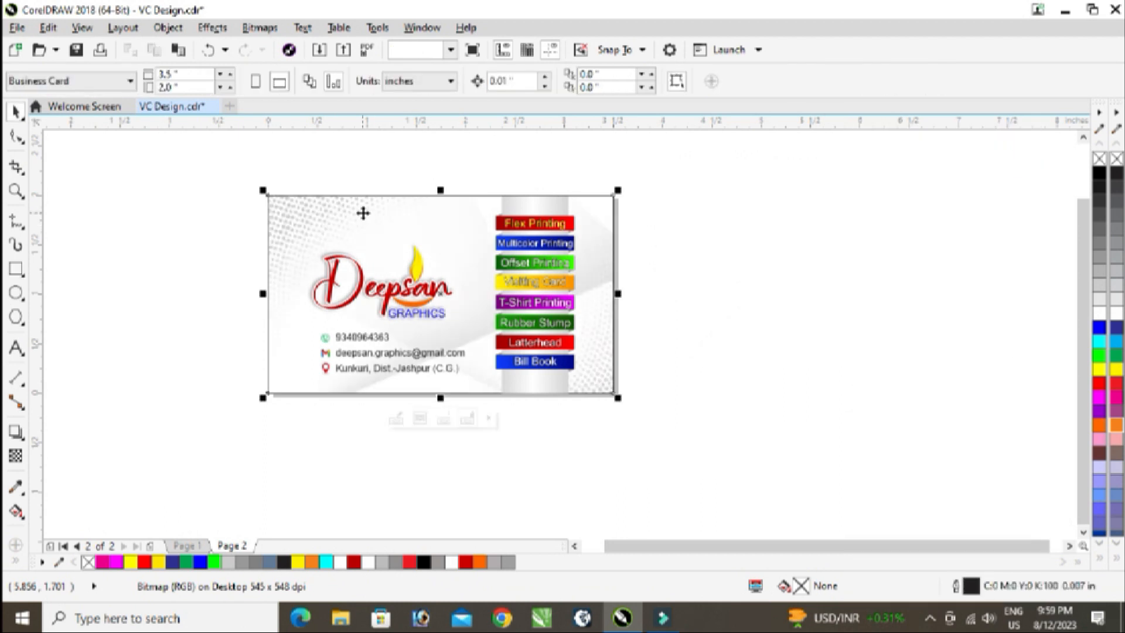
click(793, 219)
click(432, 202)
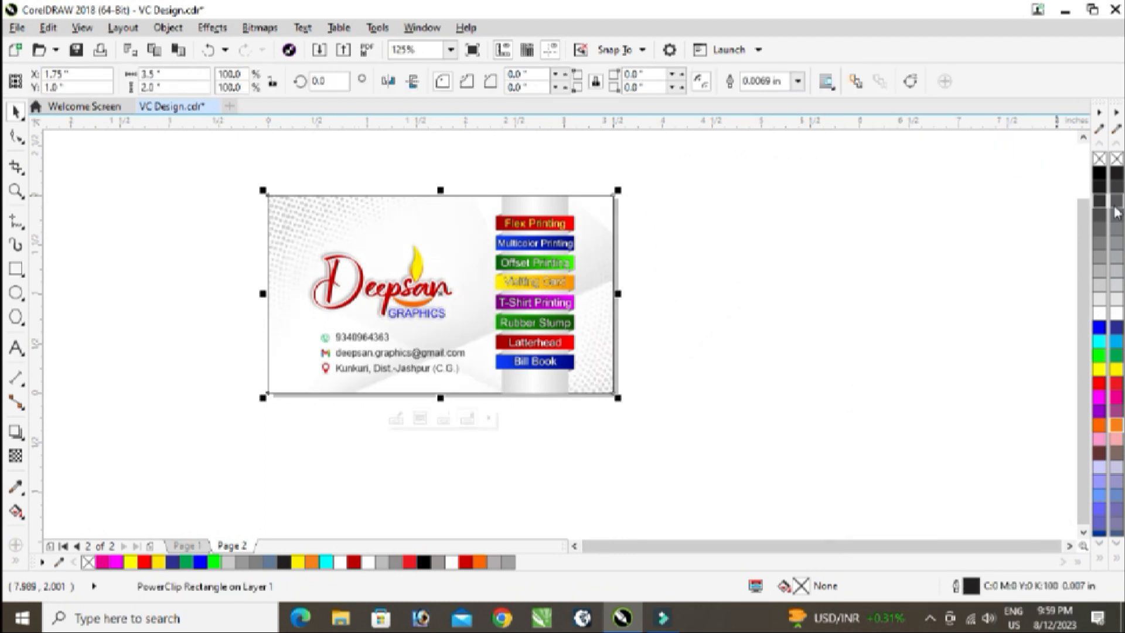
Group all the card's elements together with the clipped background.
drag(809, 152, 196, 452)
key(ctrl+g)
click(703, 265)
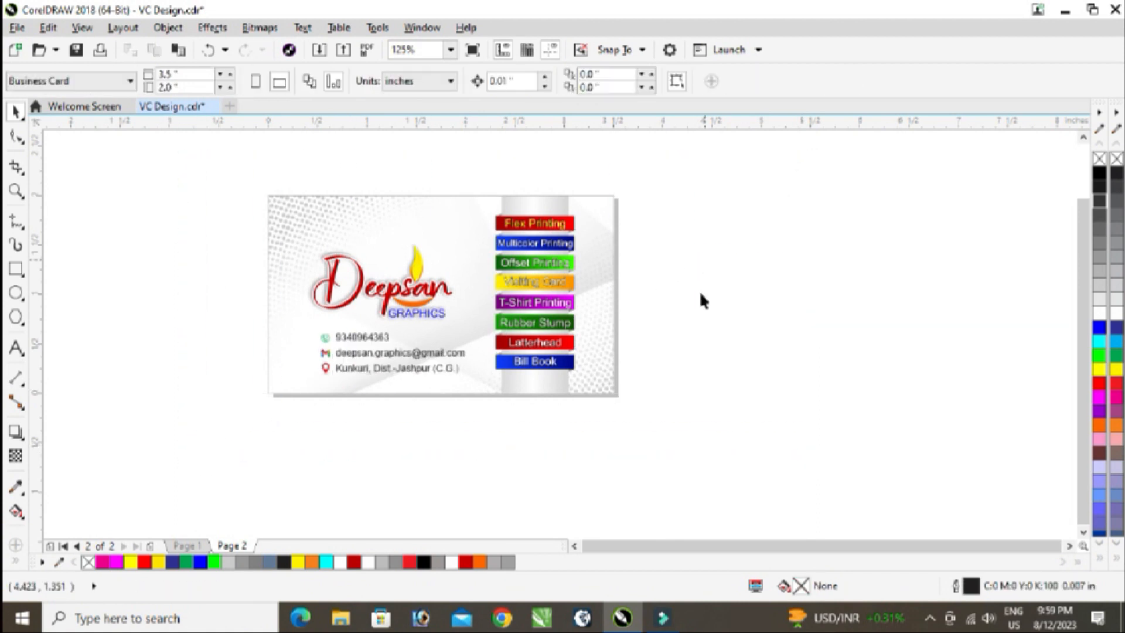
Inspect the assembled business card up close and as a whole, checking the logo, contact lines and service ribbons.
scroll(560, 302, up, 3)
scroll(577, 311, down, 3)
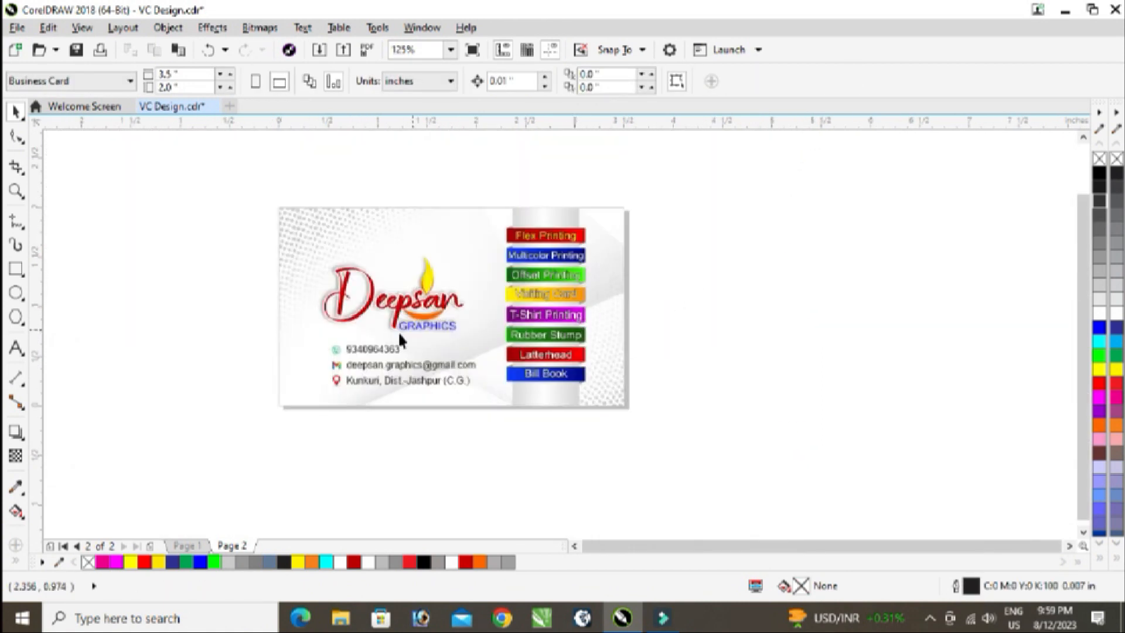
scroll(401, 340, up, 2)
scroll(393, 342, down, 2)
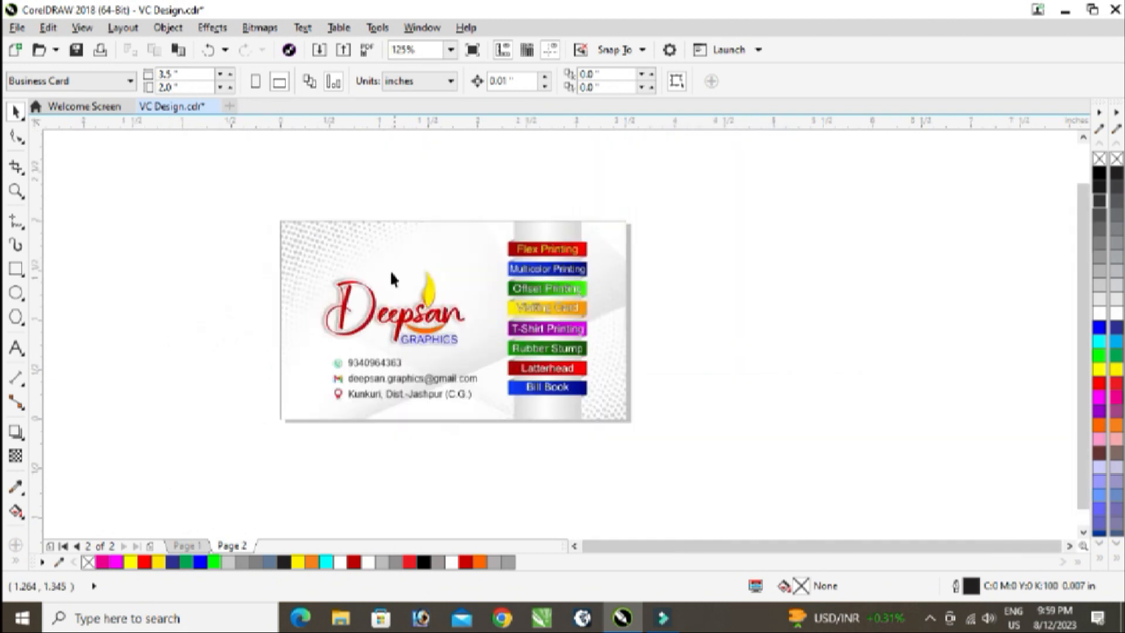
scroll(381, 273, up, 2)
scroll(394, 272, down, 2)
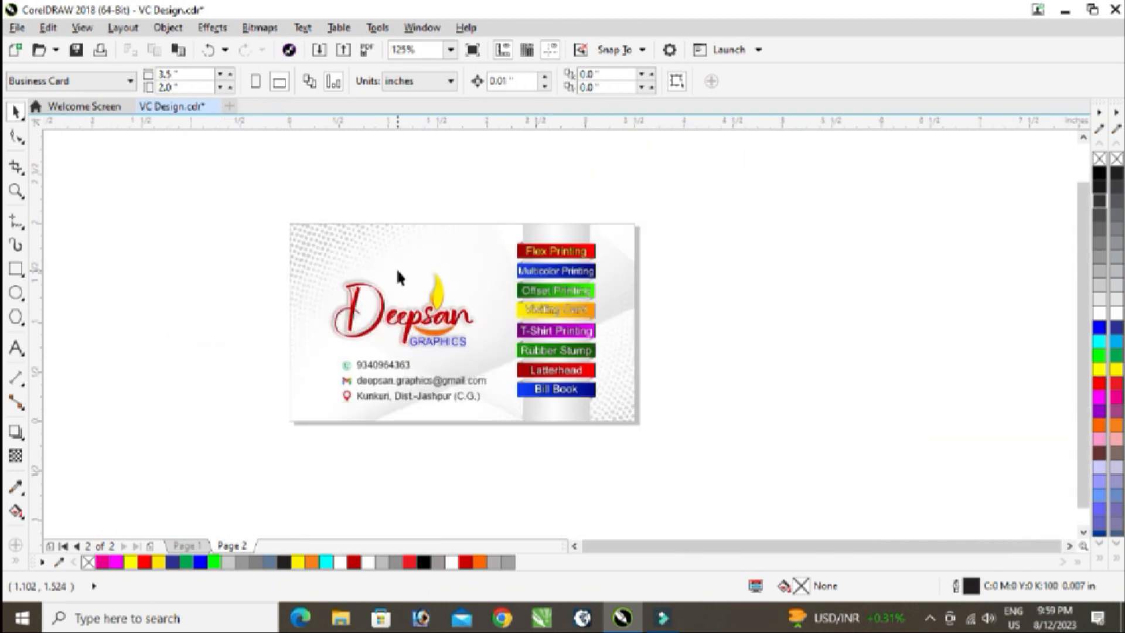
scroll(403, 273, up, 2)
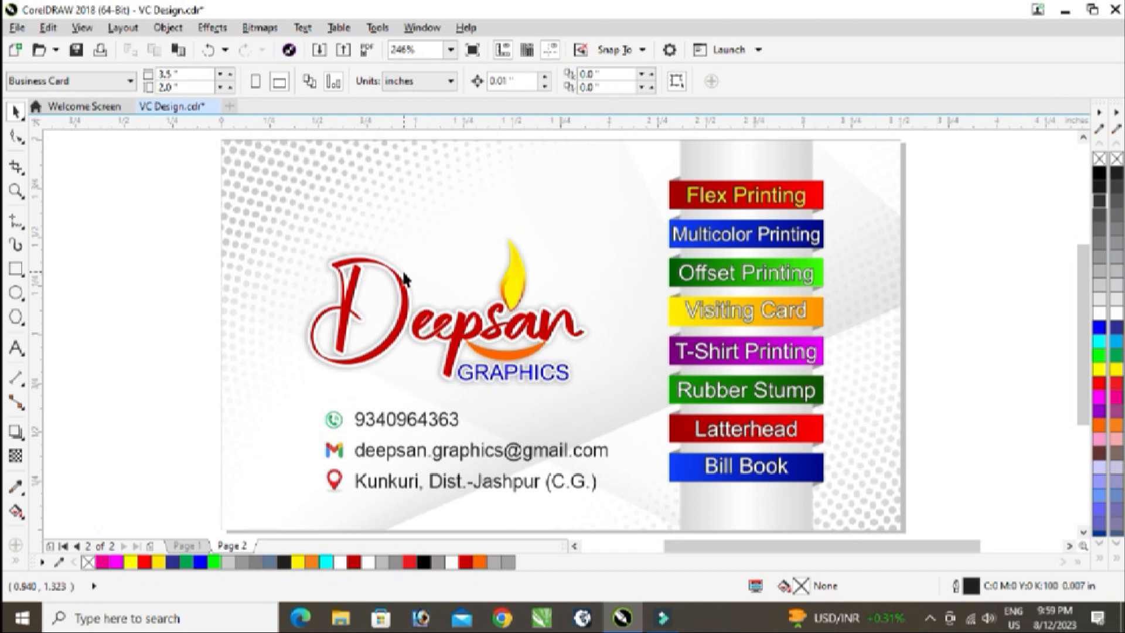